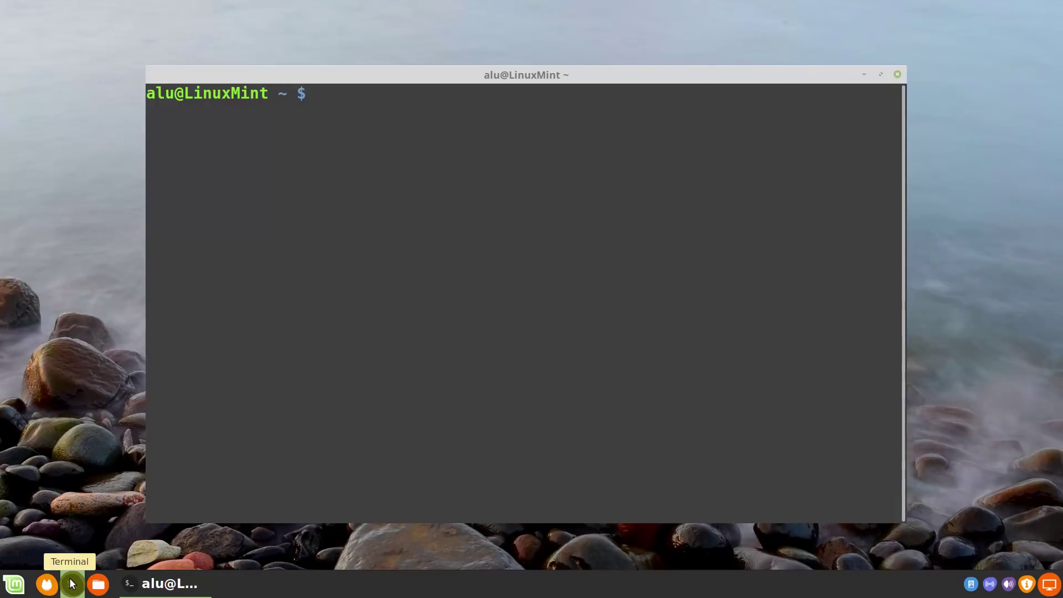
Install the timeshift package with 'sudo apt install timeshift', entering the administrator password
text(sudo apt install )
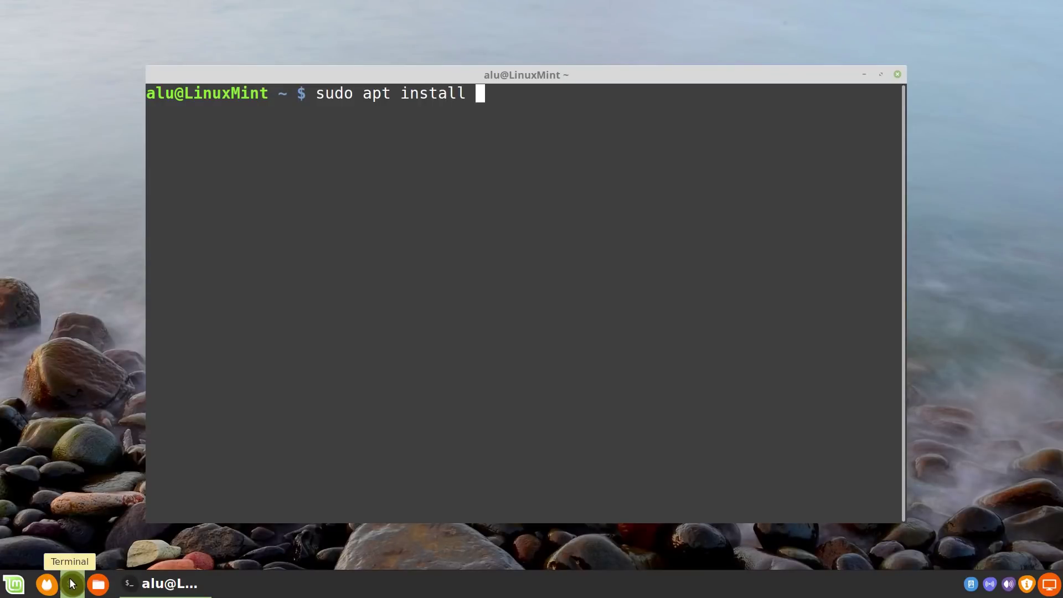
text(timeshift)
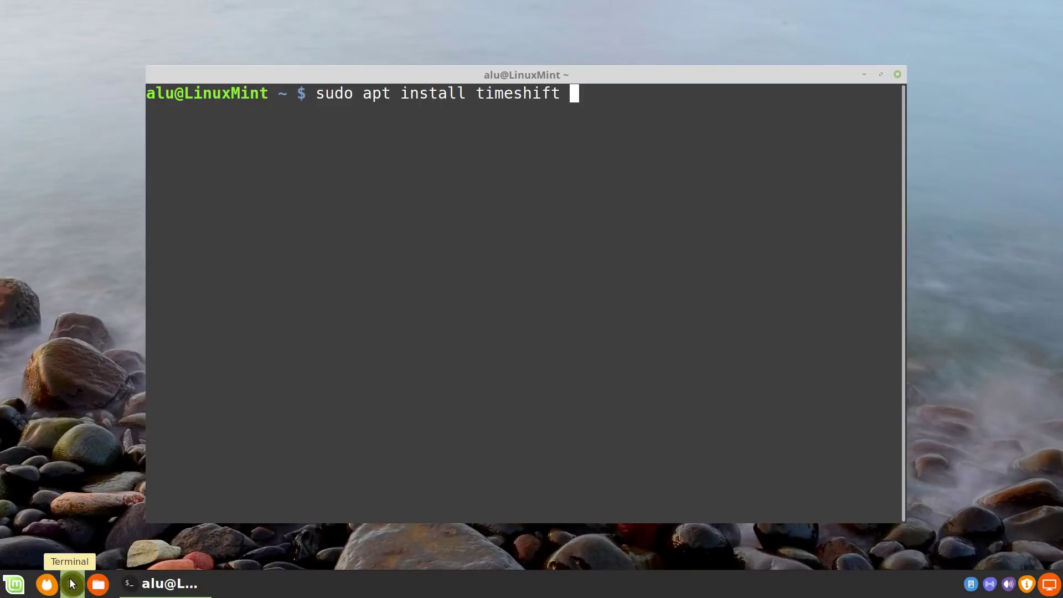
key(Return)
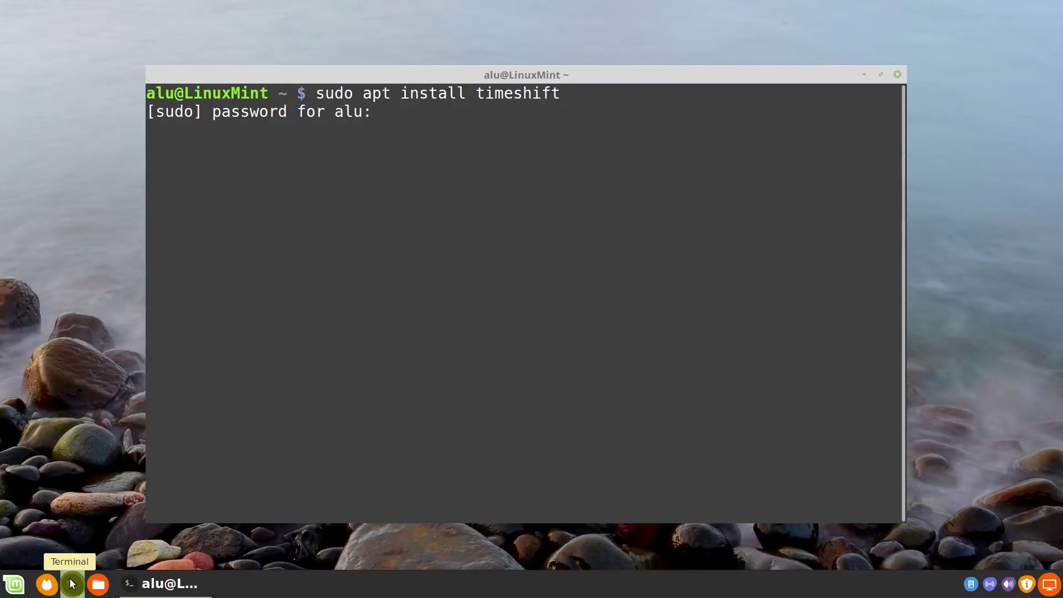
key(Return)
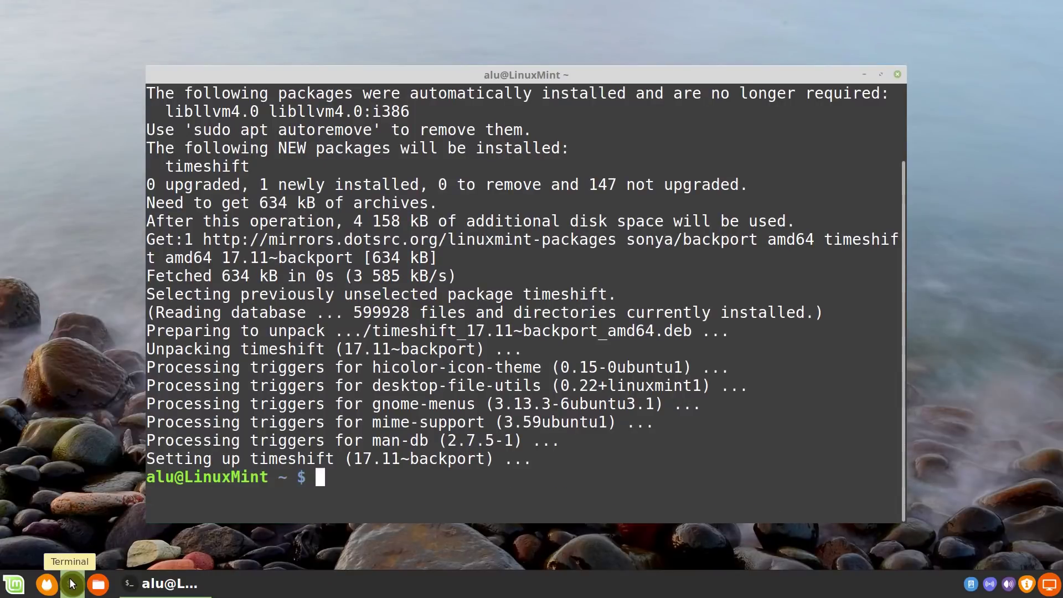
Launch Timeshift from the menu search, authenticate, and keep the RSYNC snapshot type
click(16, 590)
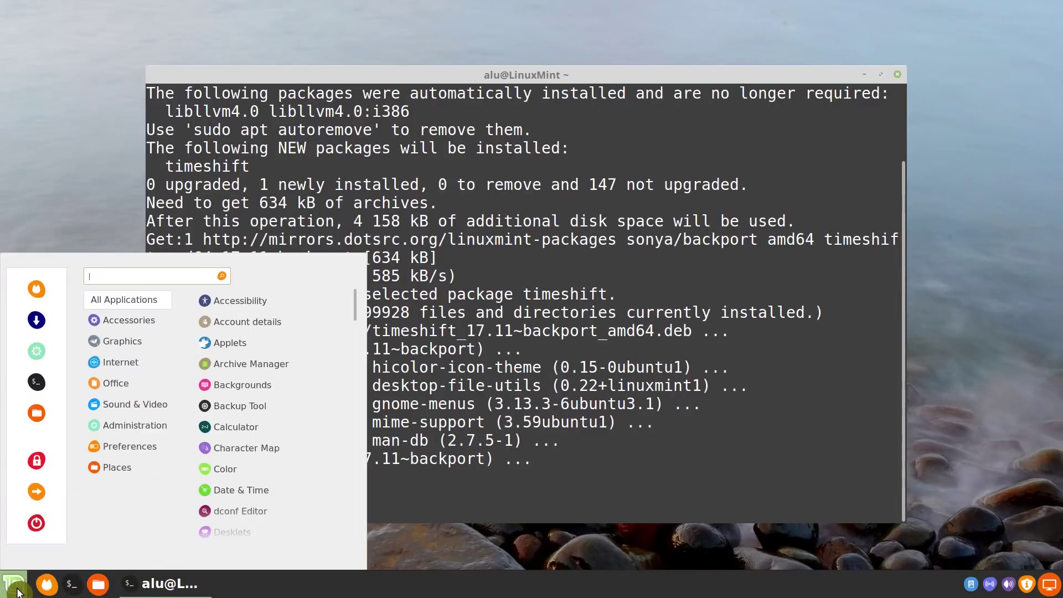
text(timesh)
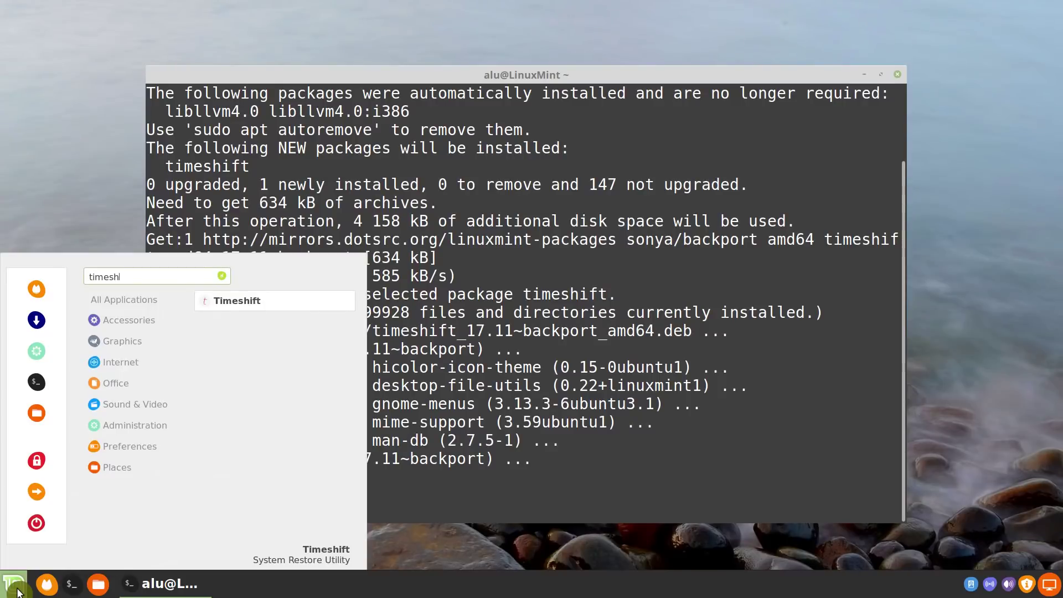
key(Return)
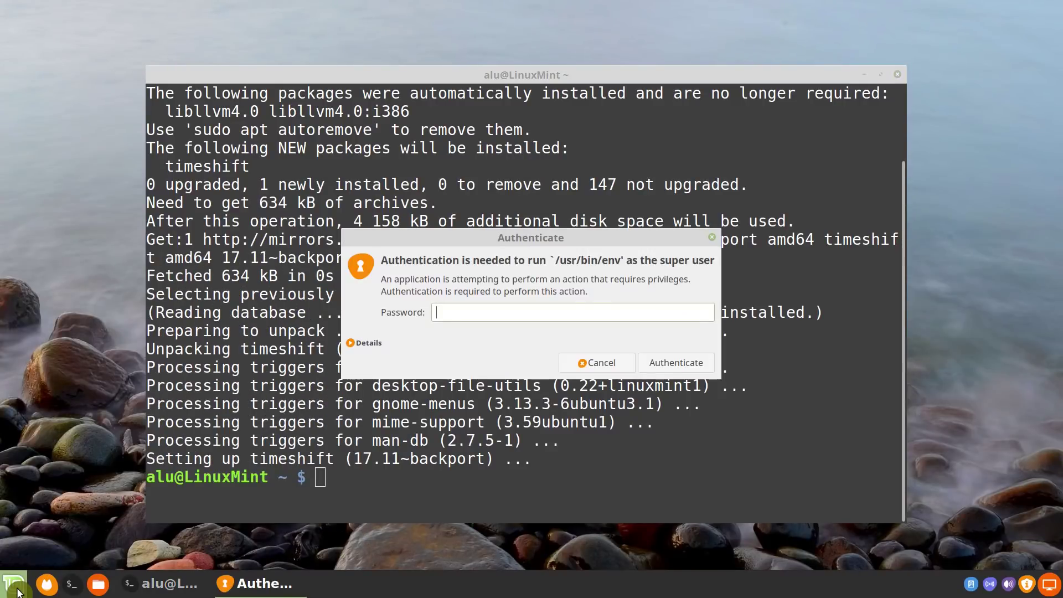
text(••••)
key(Return)
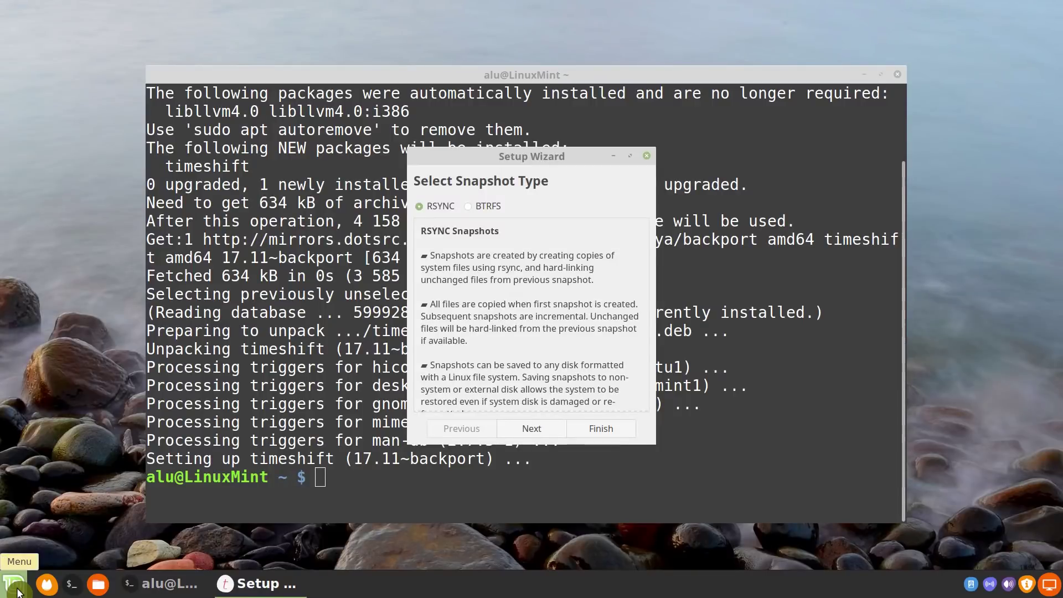
click(864, 75)
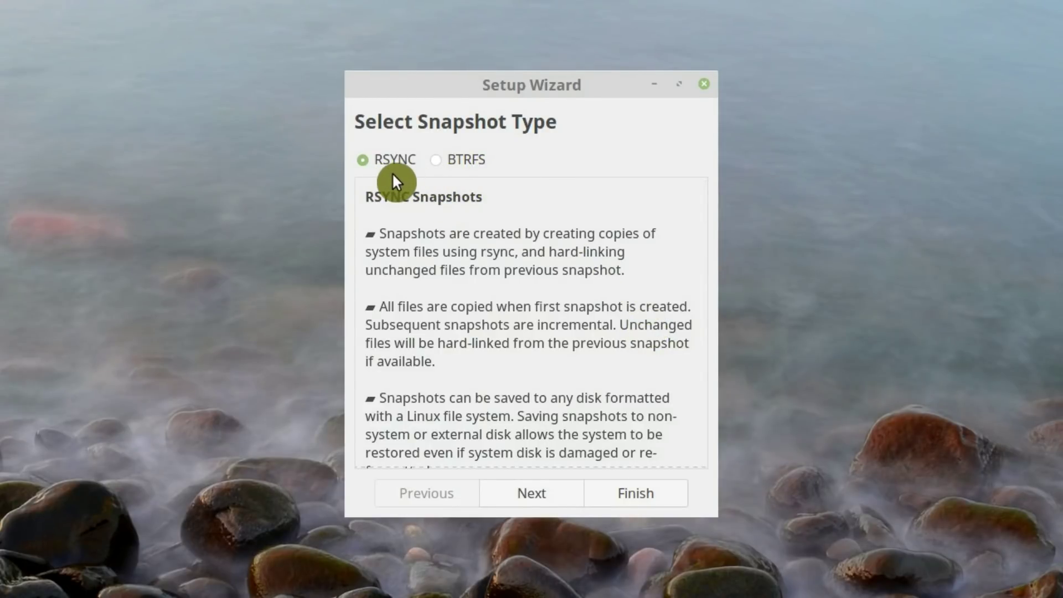
click(550, 493)
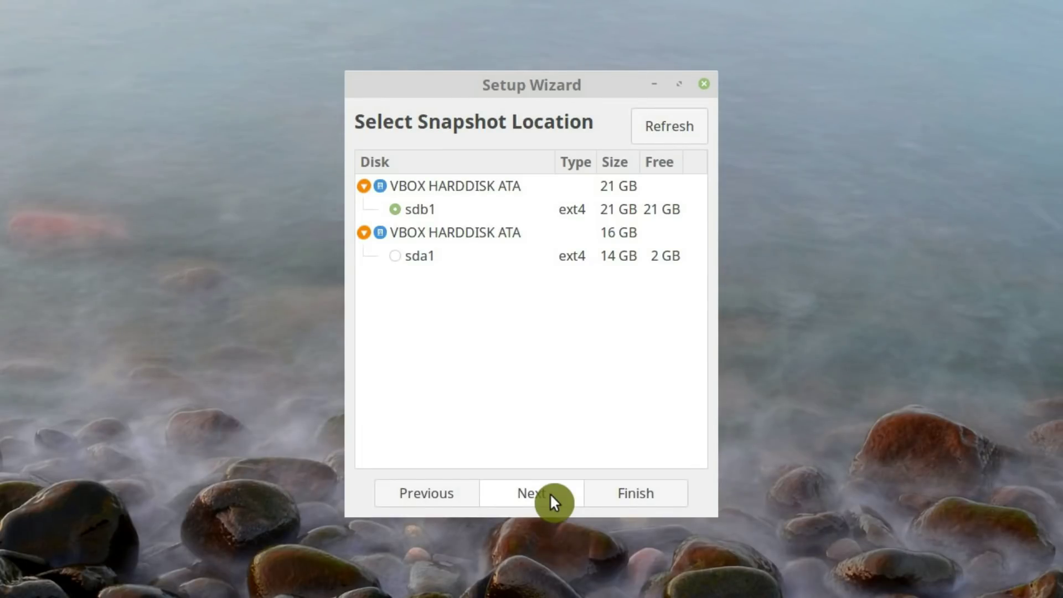
Choose sdb1 as the snapshot location, since sda1 lacks disk space, and continue
click(421, 255)
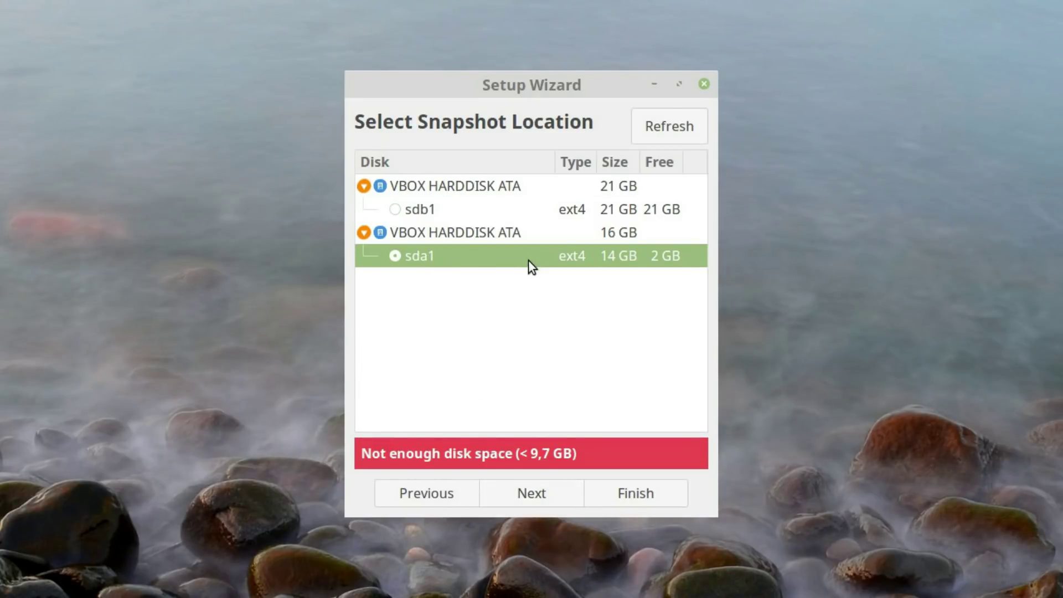
click(439, 211)
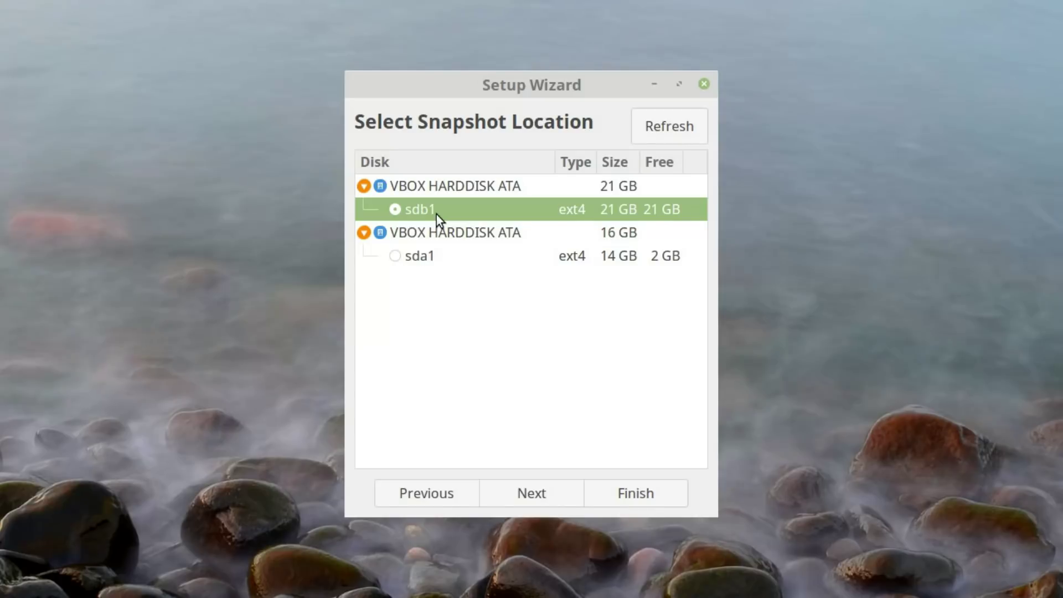
click(437, 258)
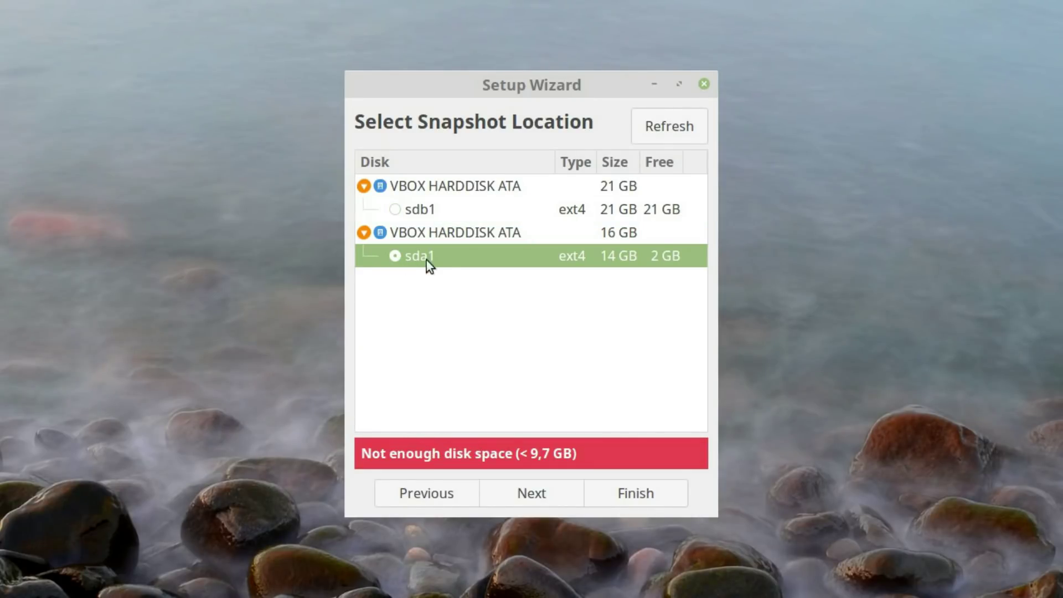
click(442, 210)
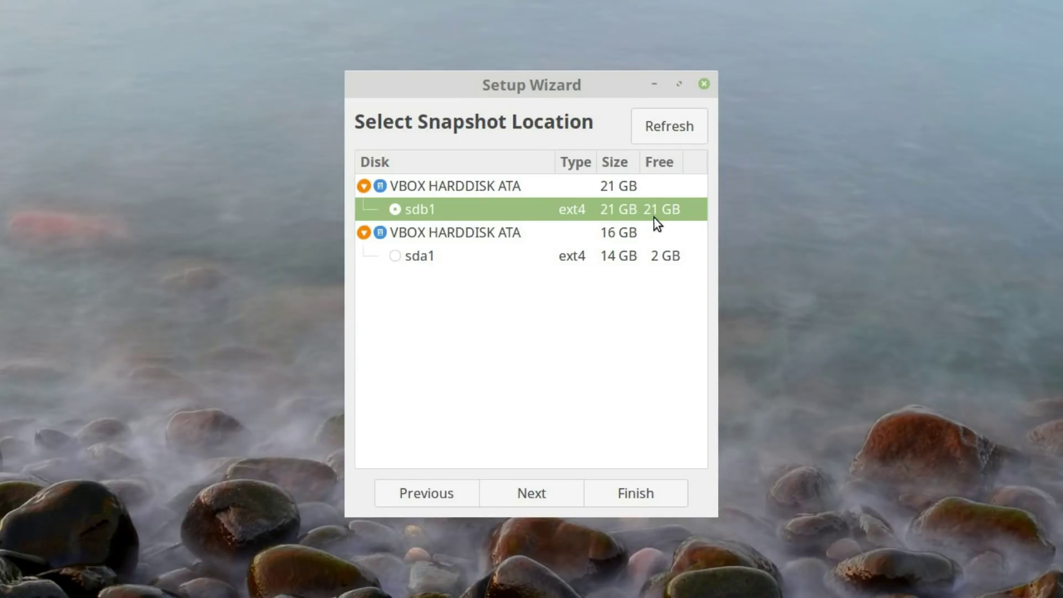
click(558, 494)
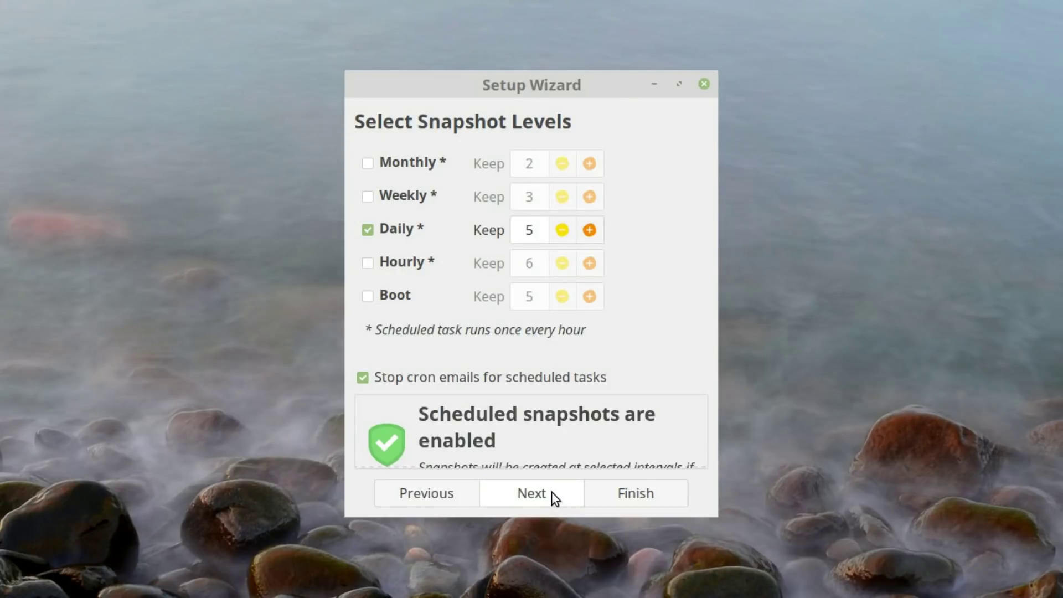
Uncheck the Daily snapshot level and finish the Timeshift setup wizard
click(368, 230)
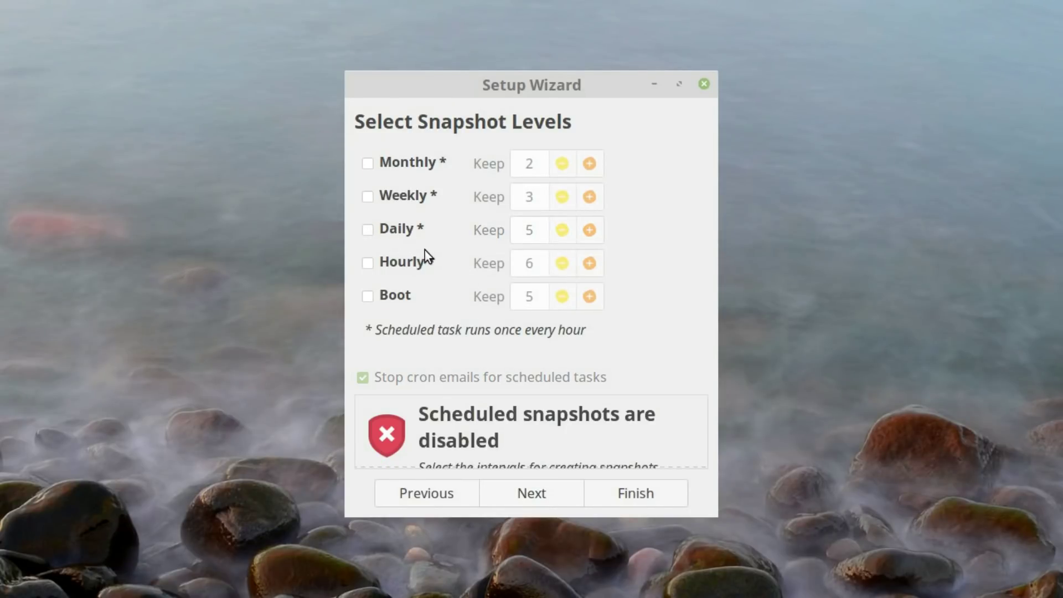
click(570, 495)
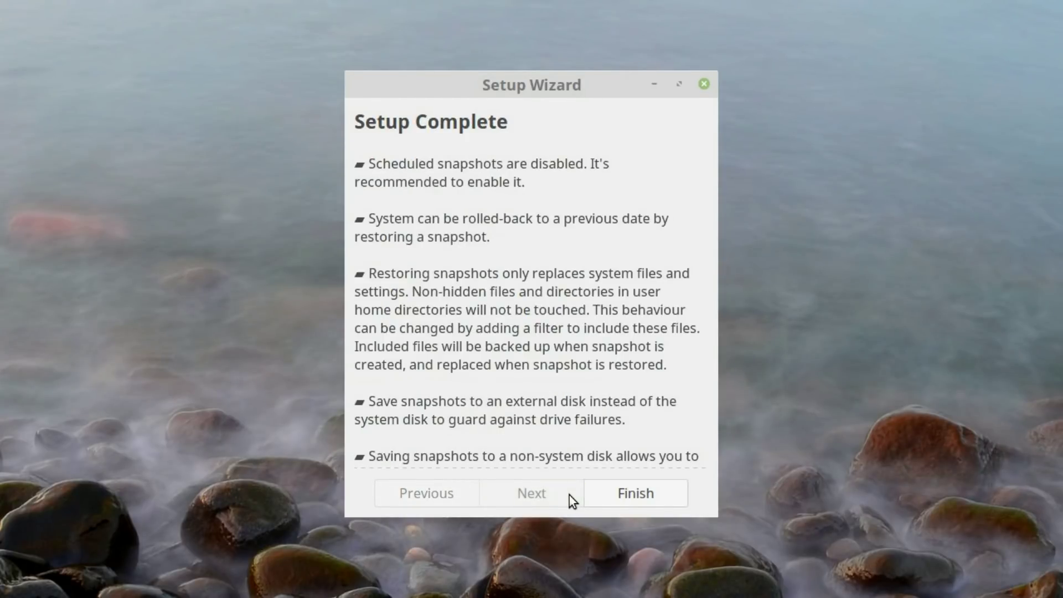
click(633, 494)
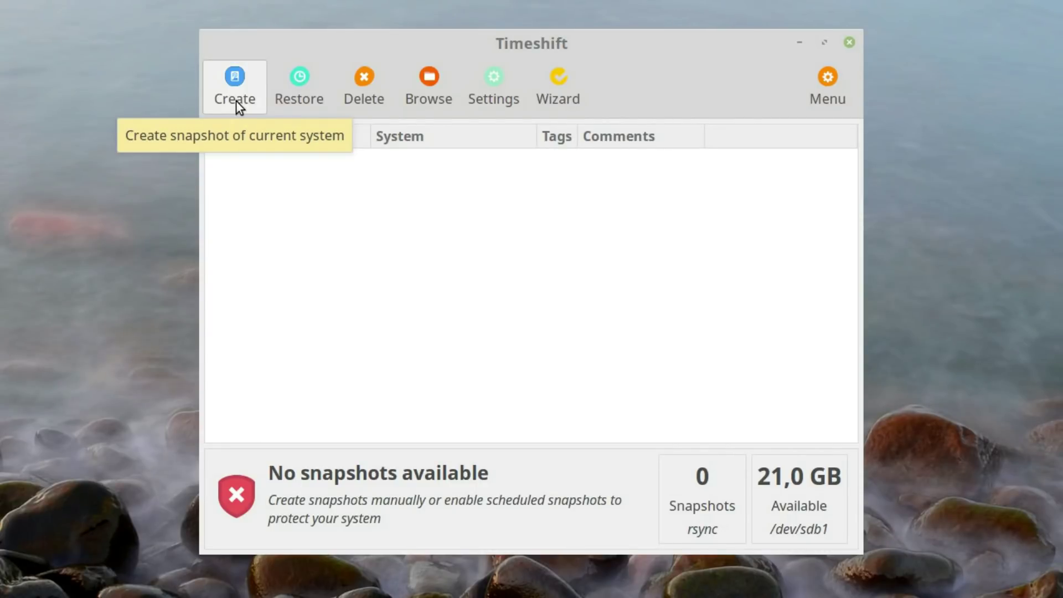
Create an rsync snapshot of the Linux Mint 18.2 system, then close Timeshift
click(236, 101)
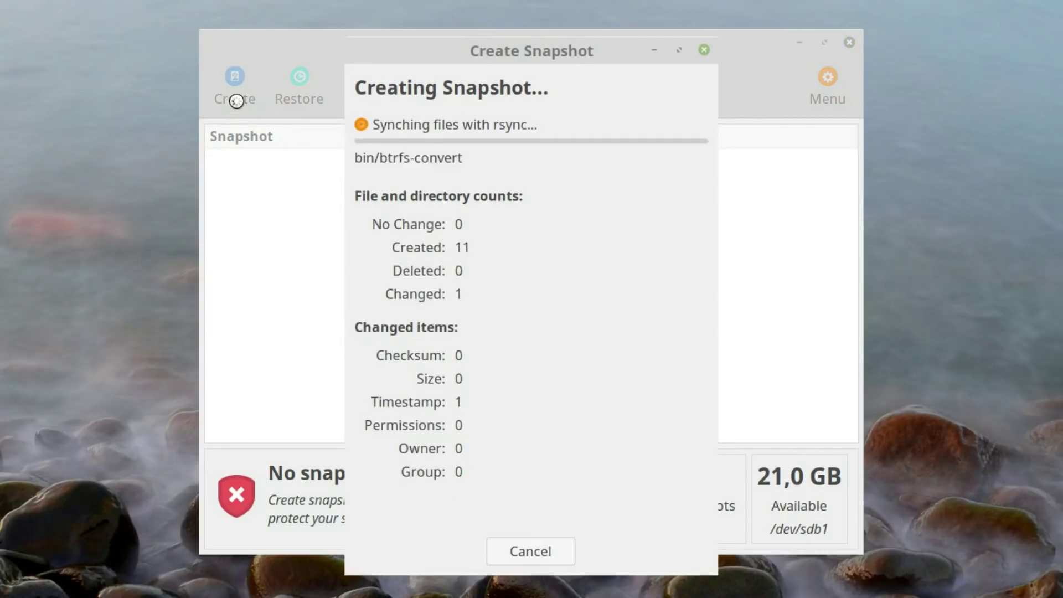
drag(547, 47, 552, 27)
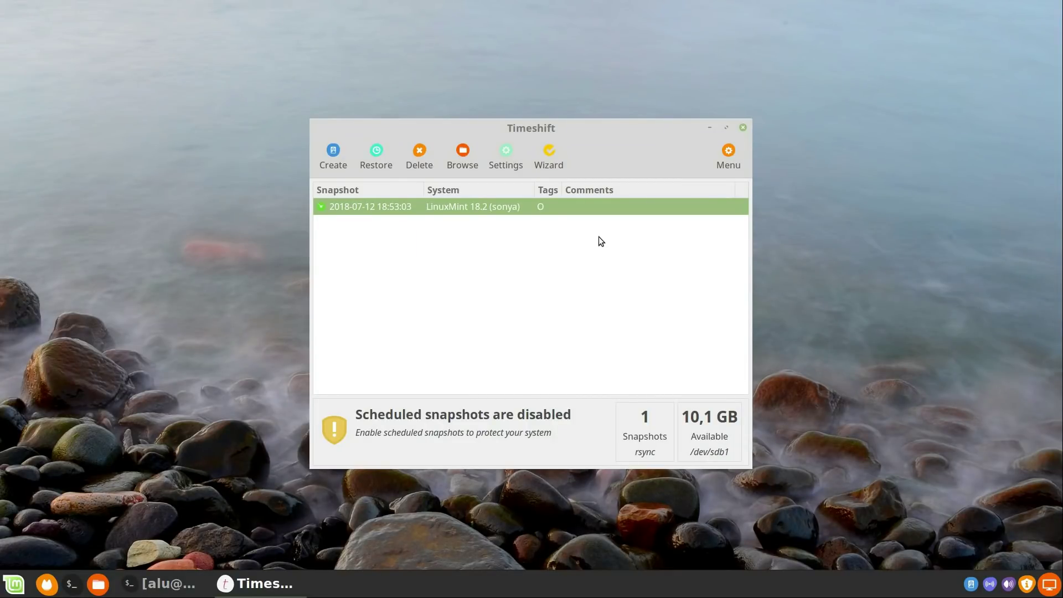
click(743, 130)
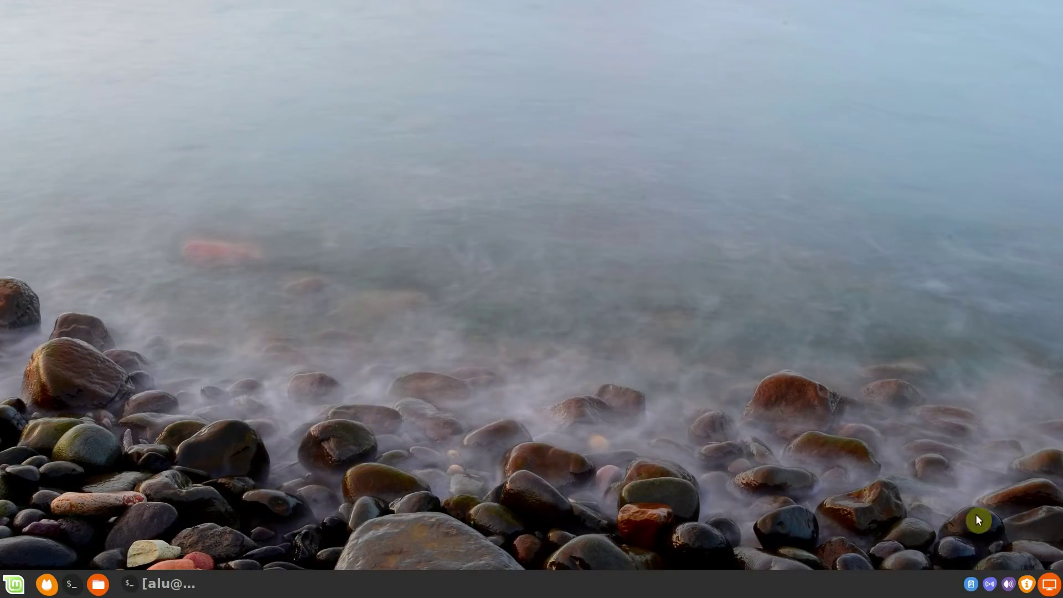
Refresh Update Manager, install the 83 recommended updates with the admin password, then close it
click(1022, 586)
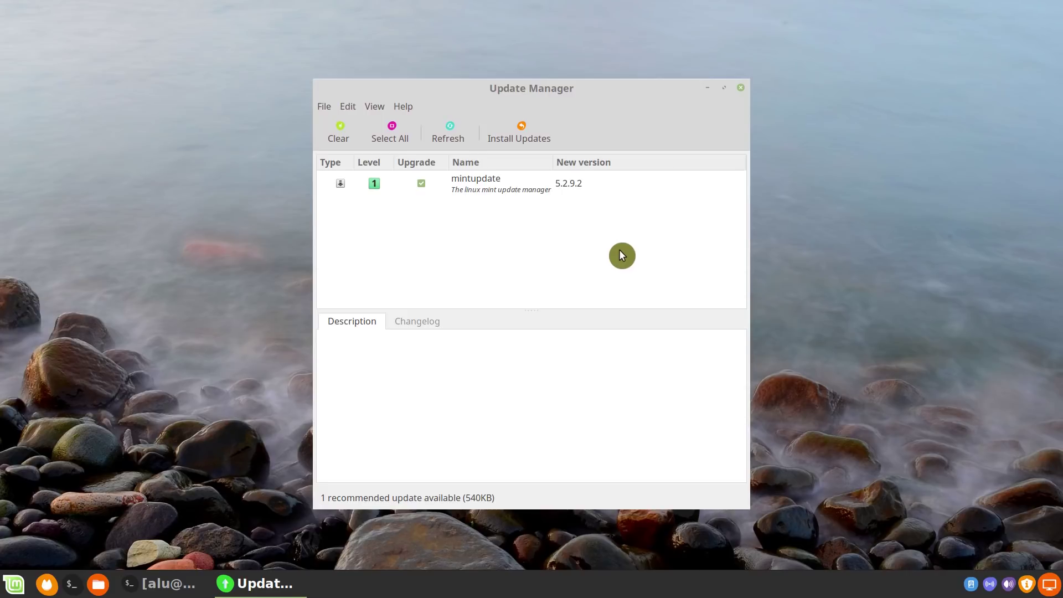
click(451, 133)
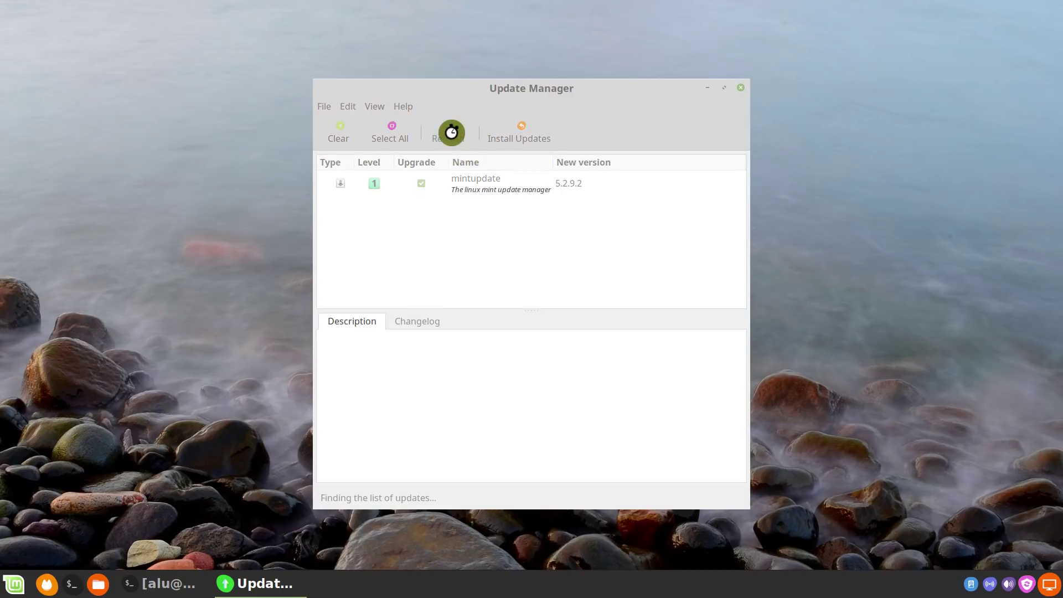
drag(451, 131, 495, 145)
click(558, 146)
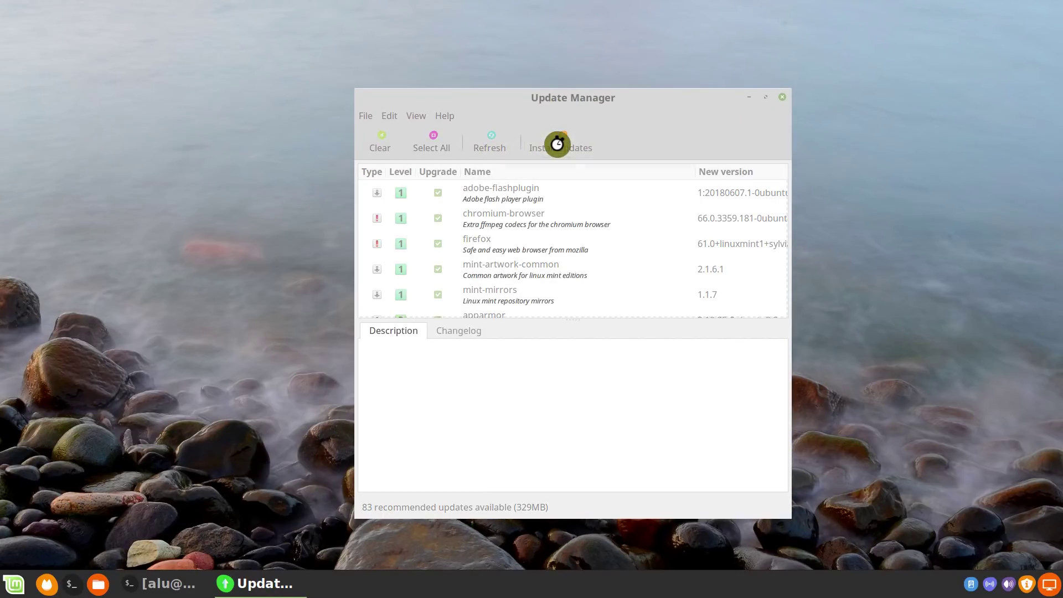
click(571, 391)
text(****)
key(Return)
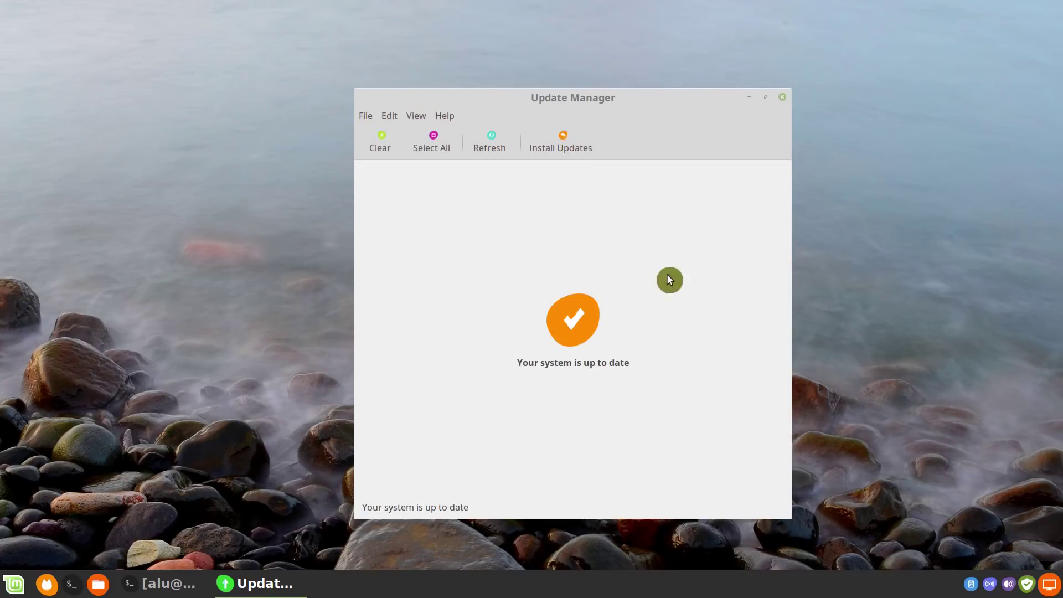
click(782, 99)
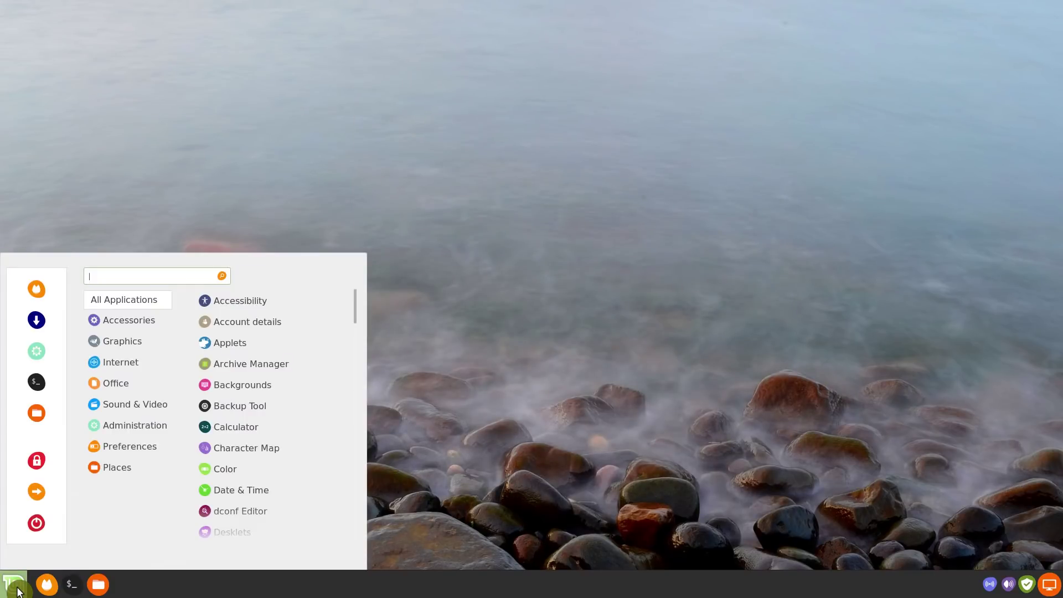
Check System Info showing Linux Mint 18.2 Cinnamon 64-bit, kernel 4.13.0-45-generic, then close it
click(35, 358)
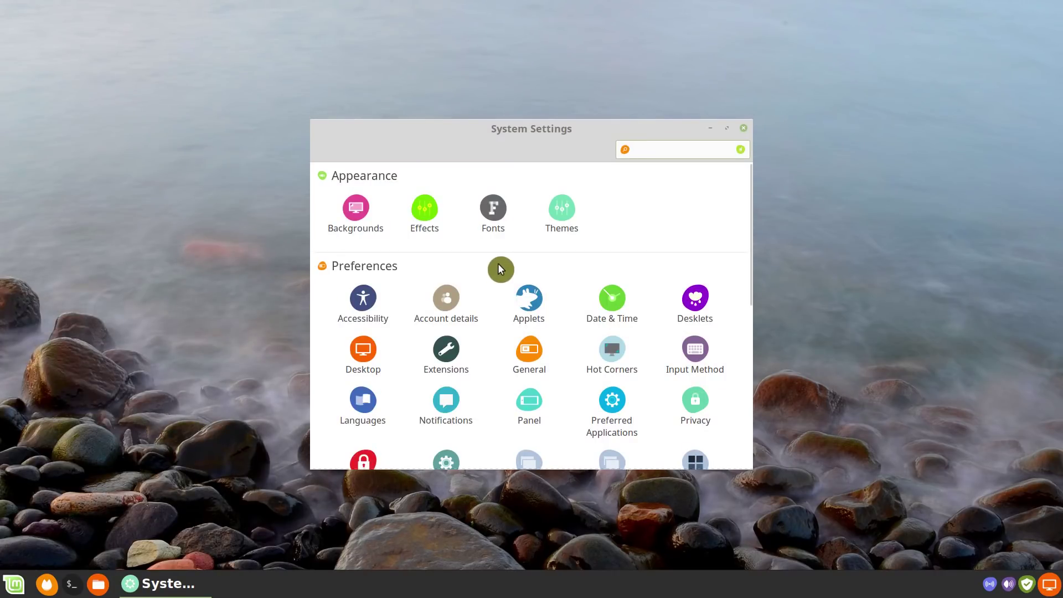
text(info)
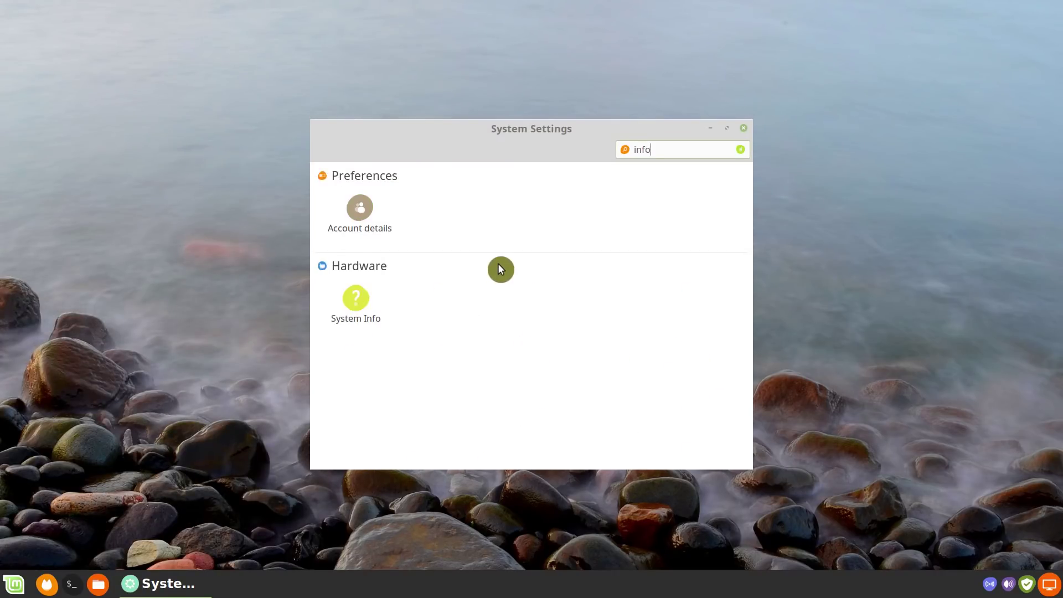
click(361, 307)
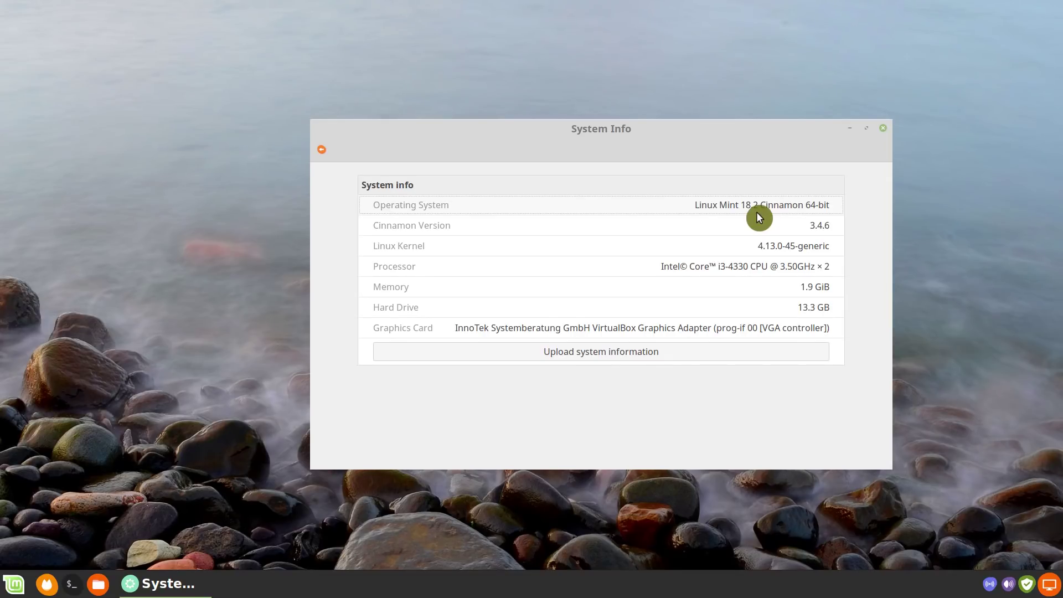
click(883, 128)
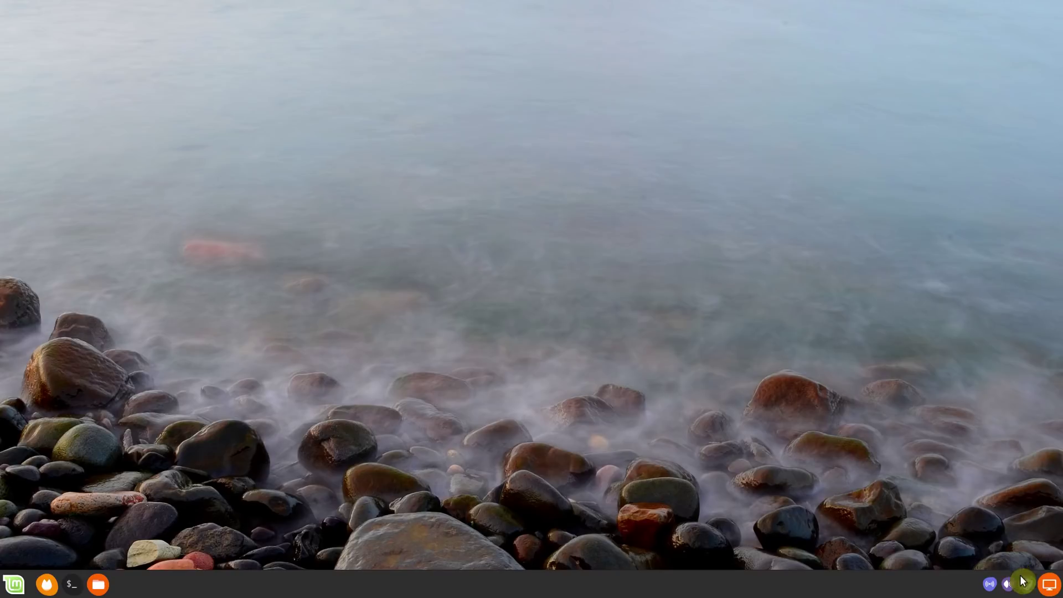
Start the Upgrade to Linux Mint 18.3 Sylvia from Update Manager's Edit menu
click(1028, 585)
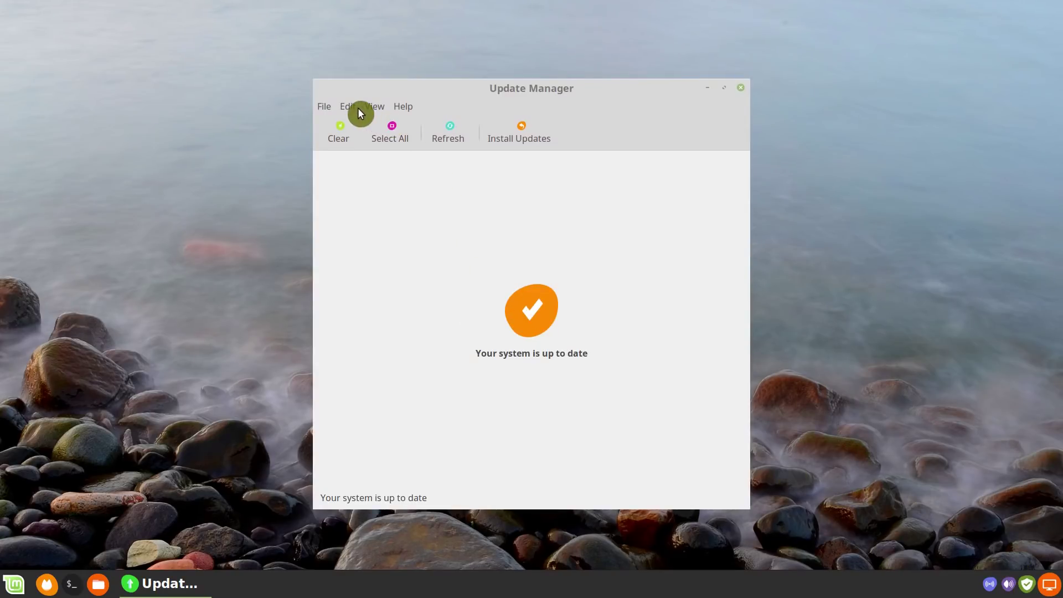
click(353, 110)
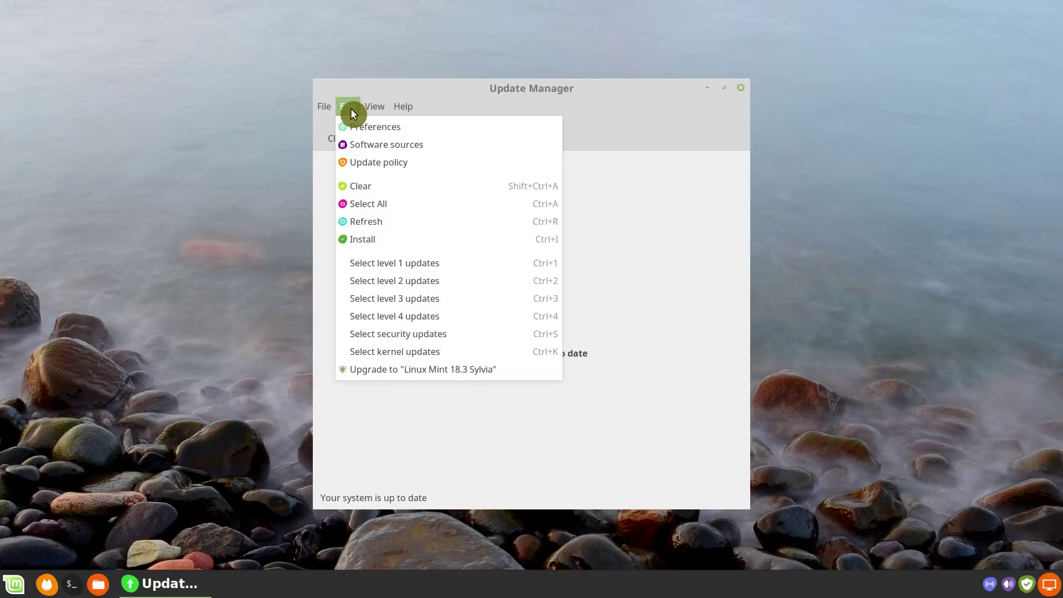
click(400, 376)
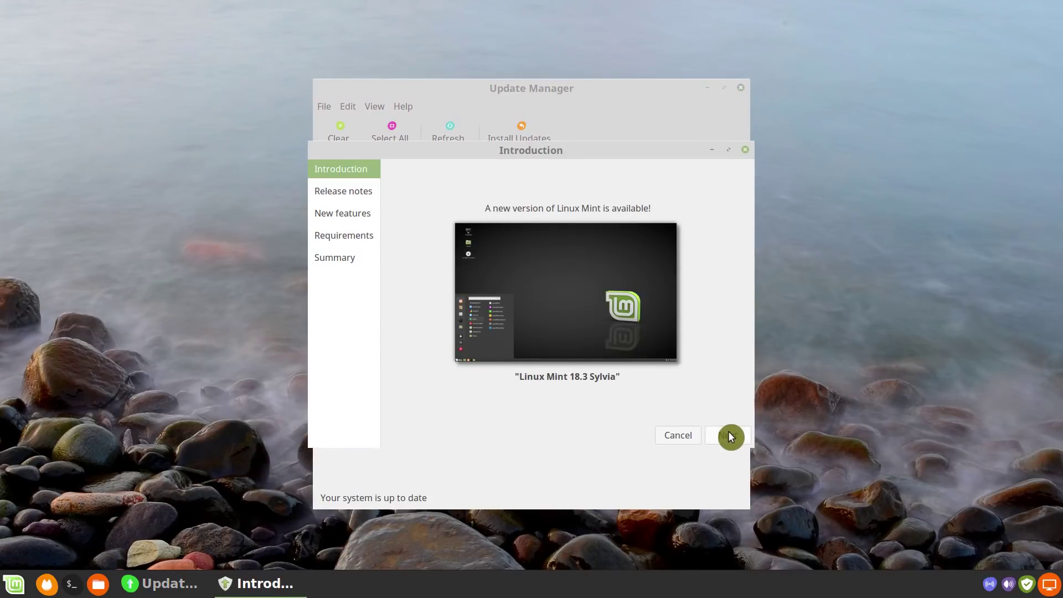
click(708, 87)
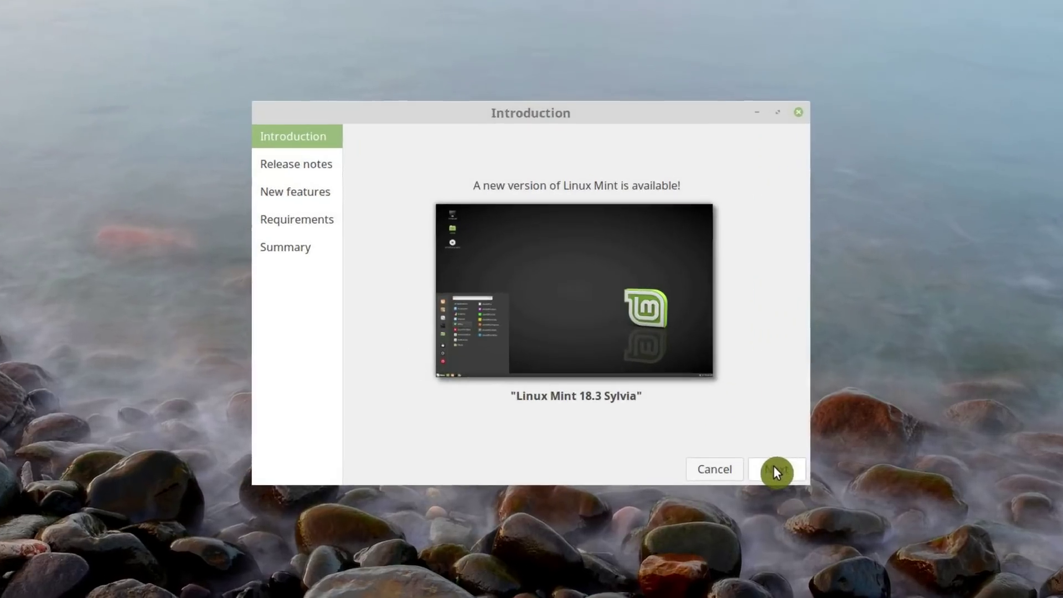
Advance past release notes and new features, and tick 'I understand the risk'
click(823, 504)
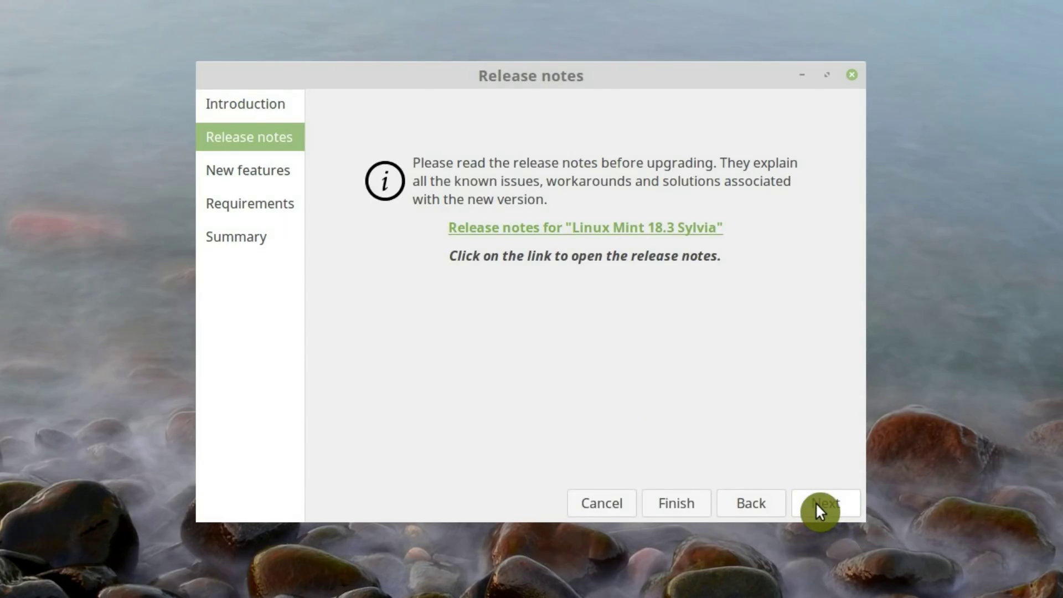
click(817, 504)
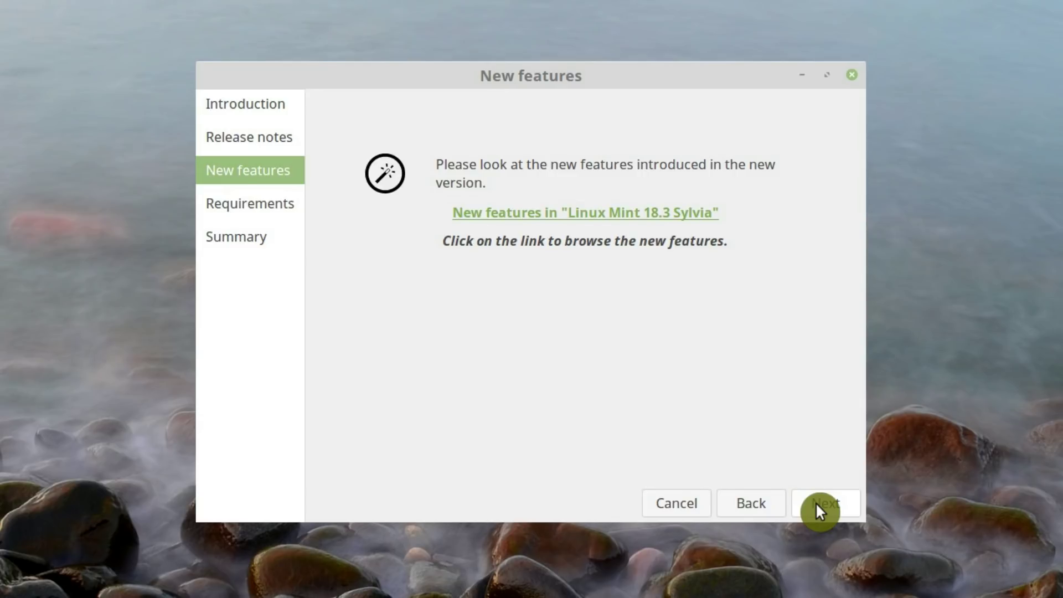
click(818, 510)
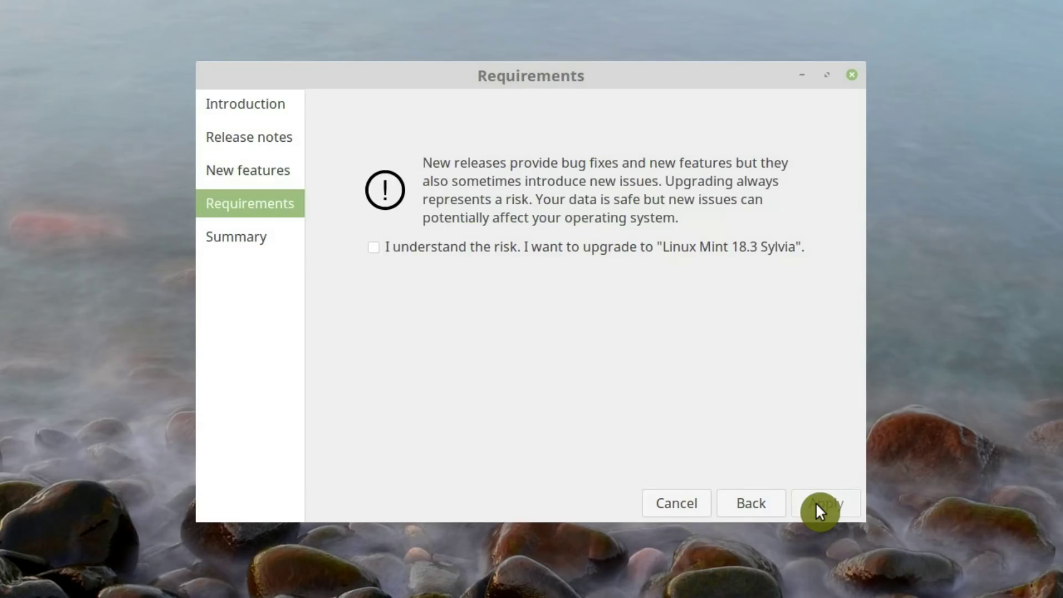
click(378, 256)
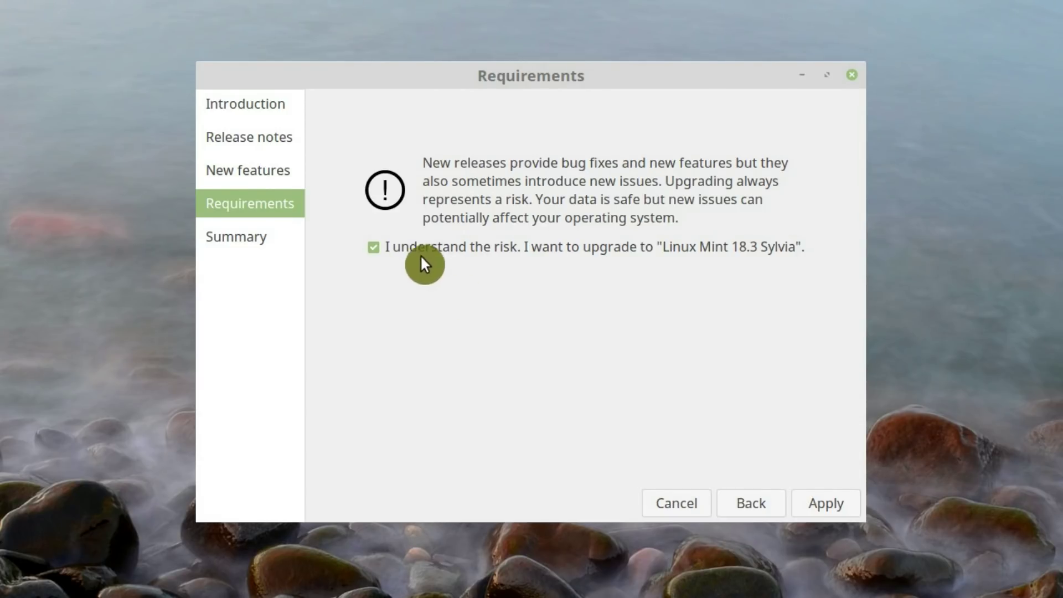
Apply the 18.3 upgrade with the admin password, watch the details log, and dismiss the success summary
click(825, 505)
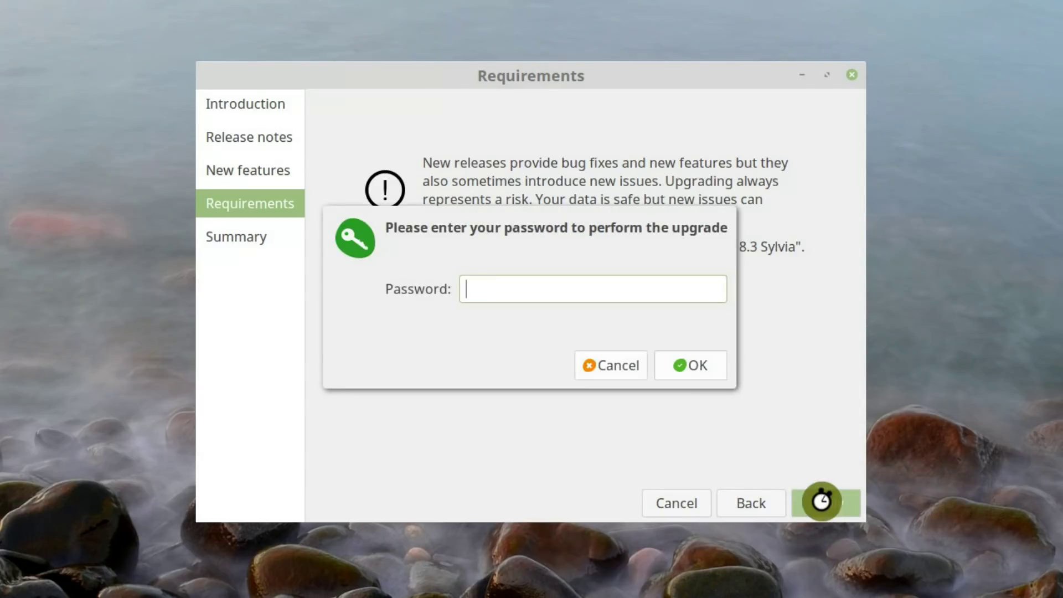
text(****)
key(Return)
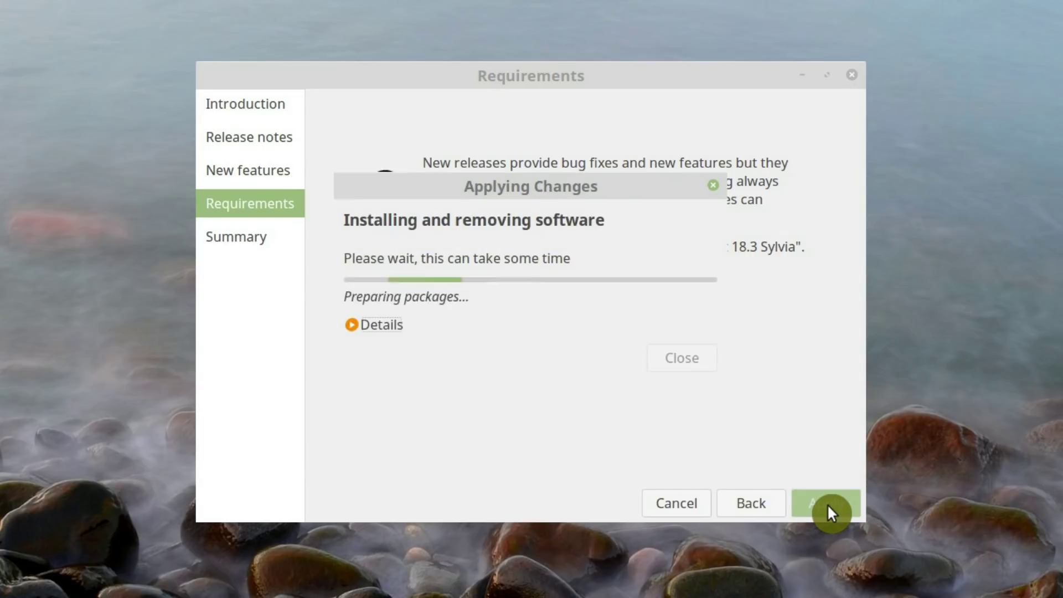
click(375, 334)
drag(533, 191, 456, 73)
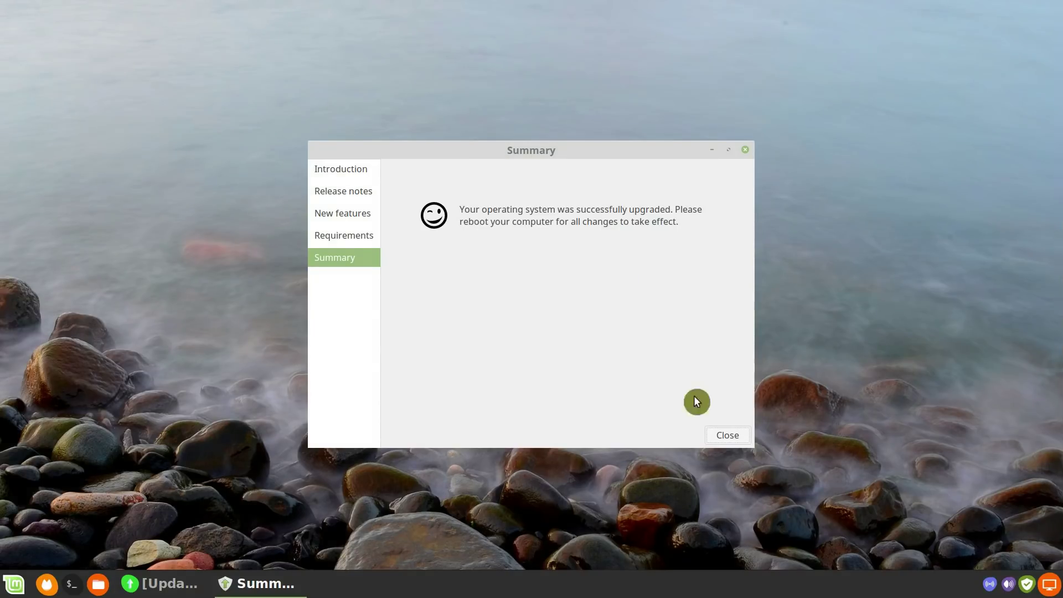
click(727, 435)
click(13, 584)
Restart the computer and log back in with the account password
click(33, 522)
click(501, 317)
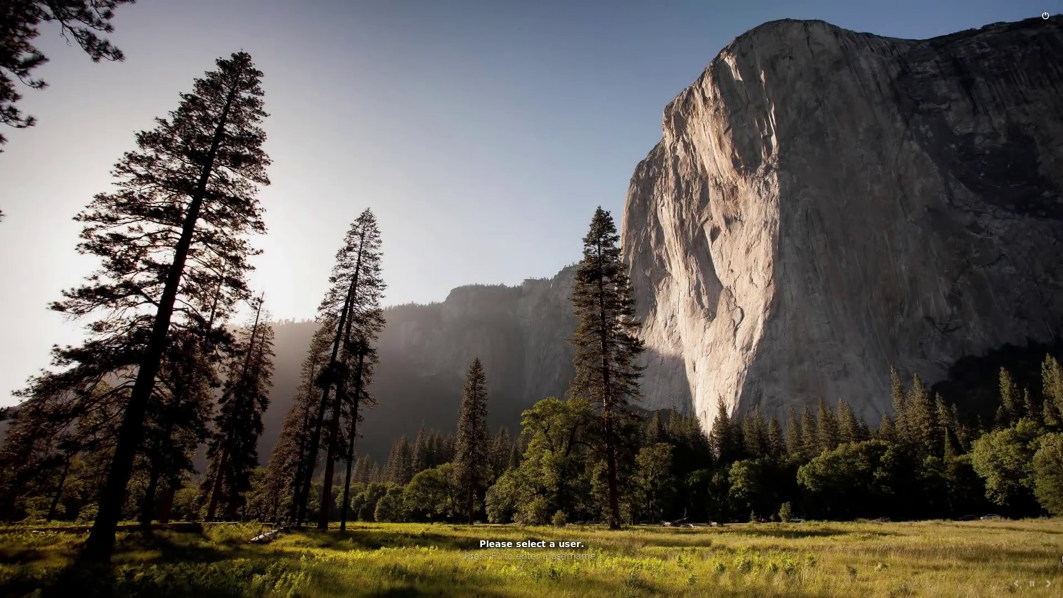
text(••)
key(Return)
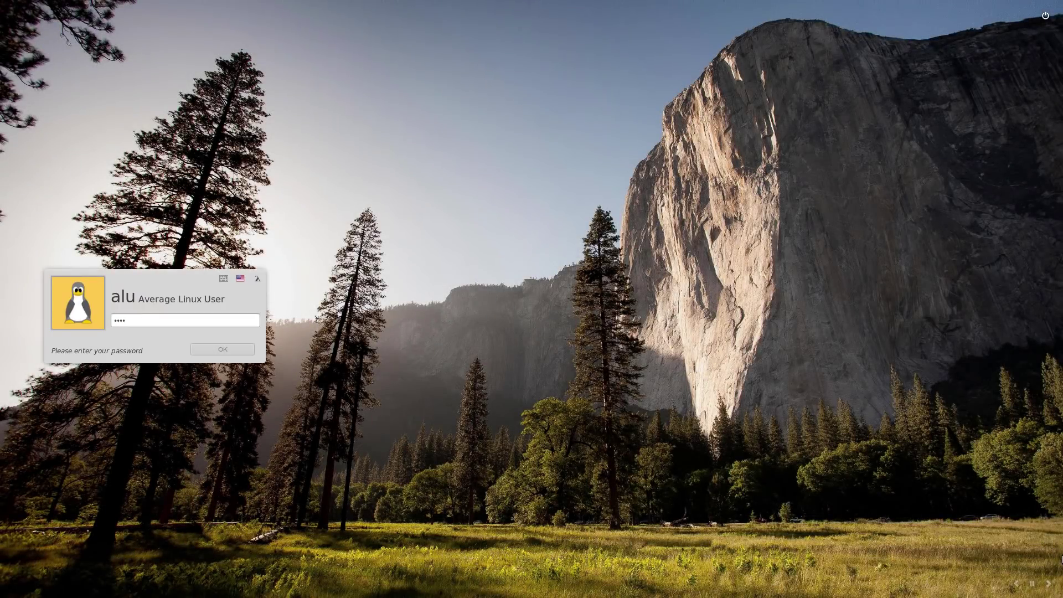
Search the menu for 'info' and open System Info
click(12, 589)
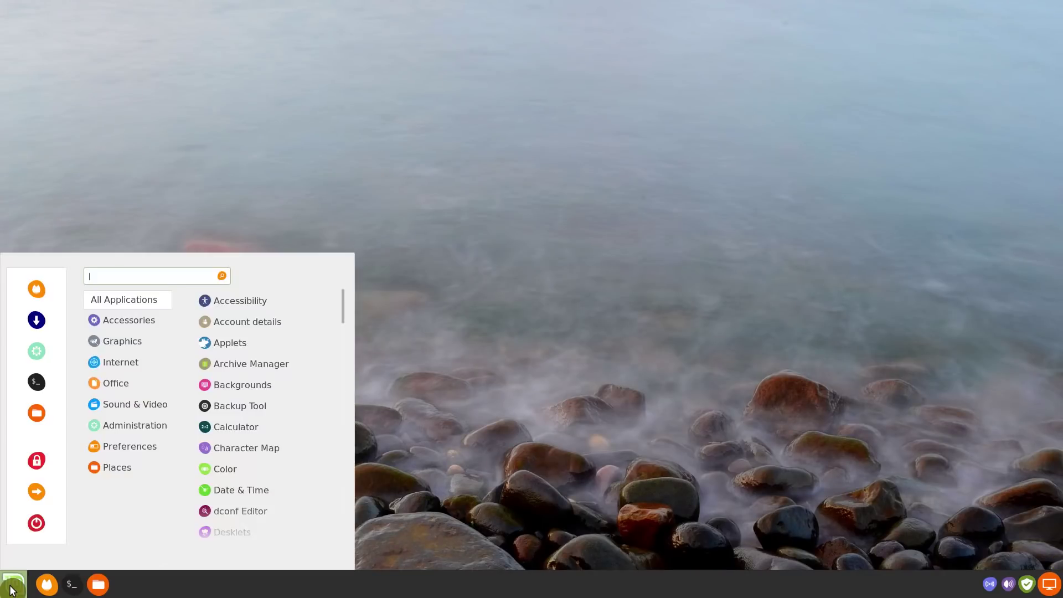
text(info)
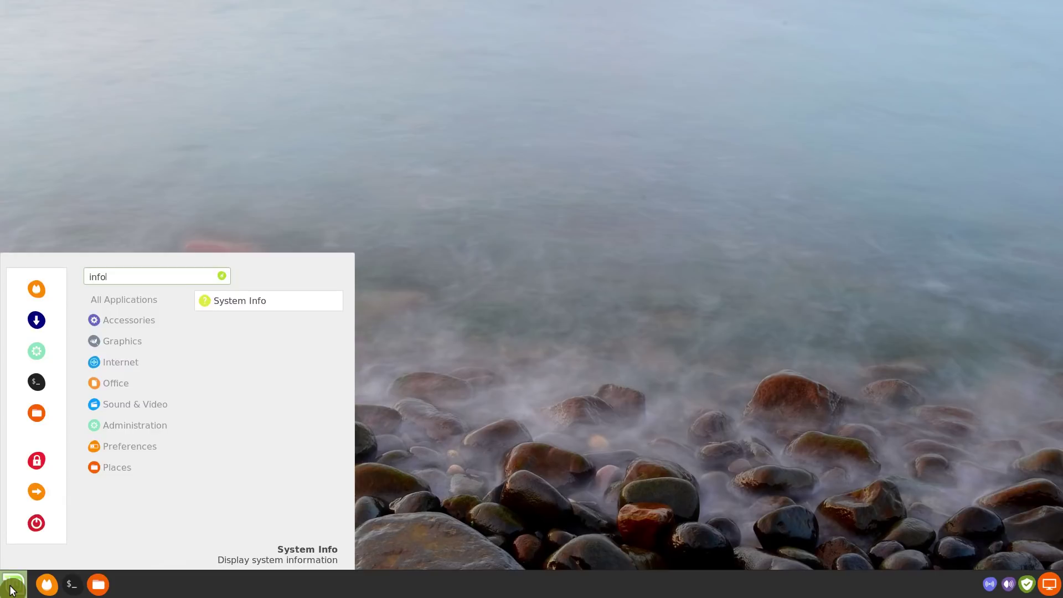
key(Return)
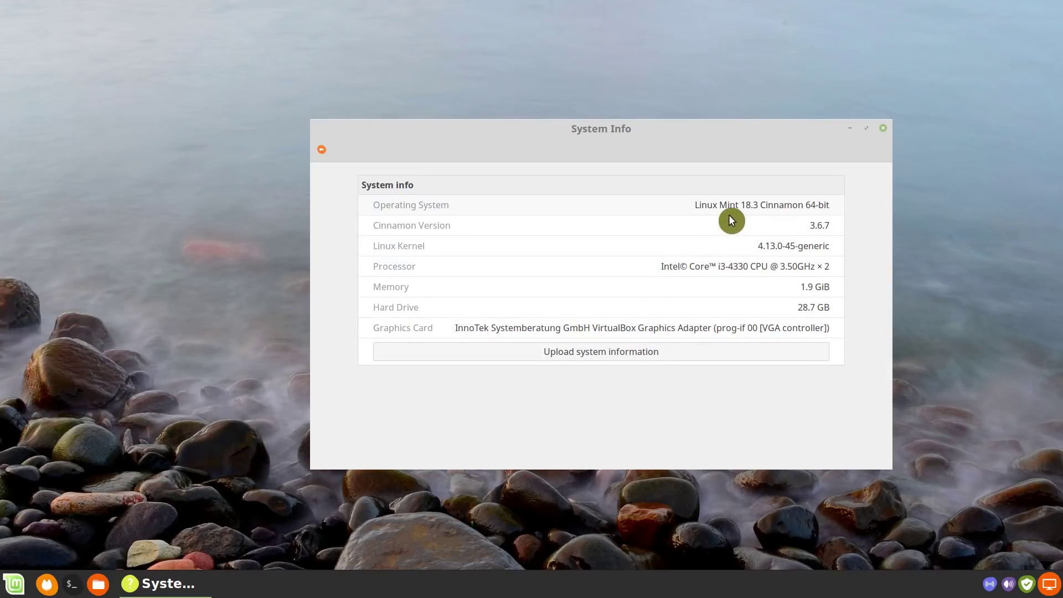
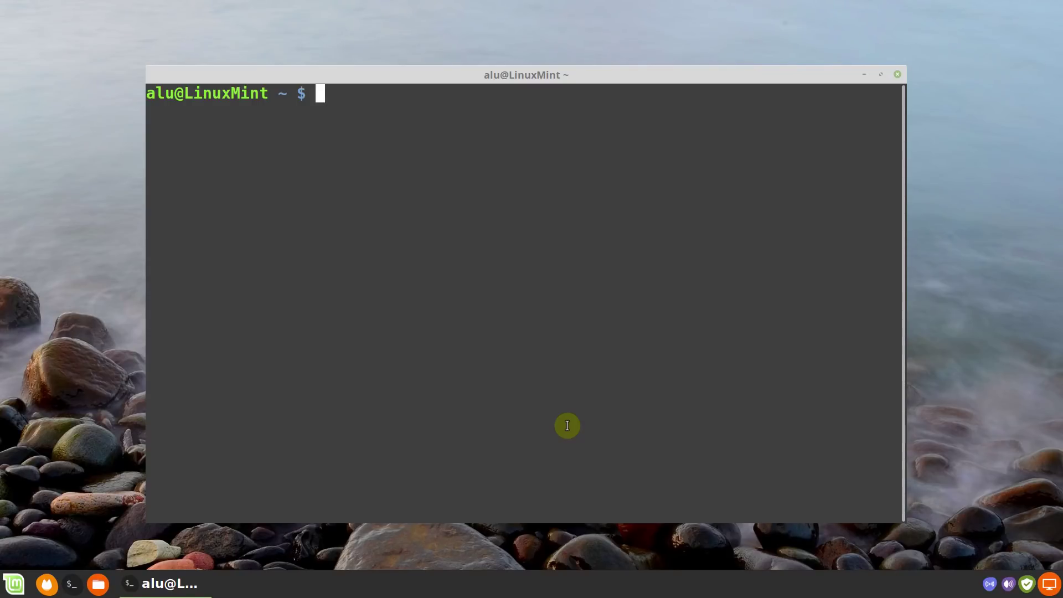
Show /etc/X11/default-display-manager to confirm mdm is the current display manager
text(cat )
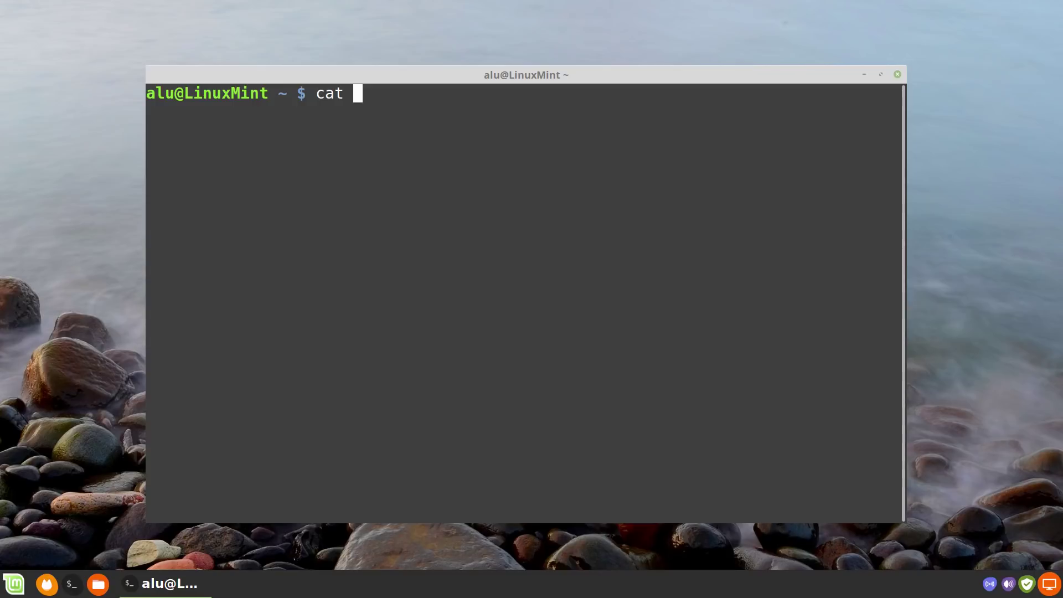
text(/etc/)
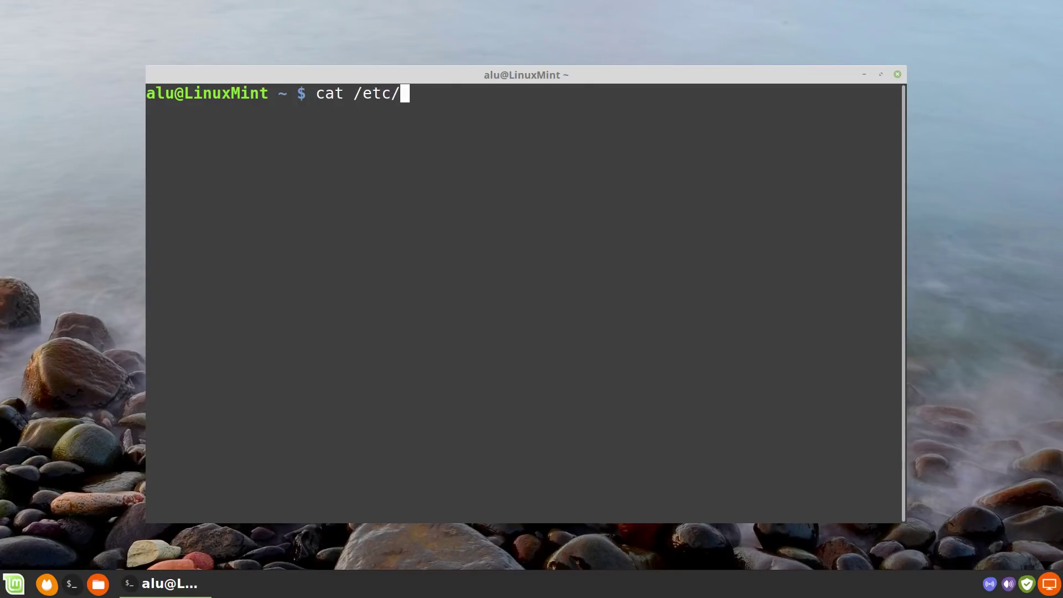
text(X11/de)
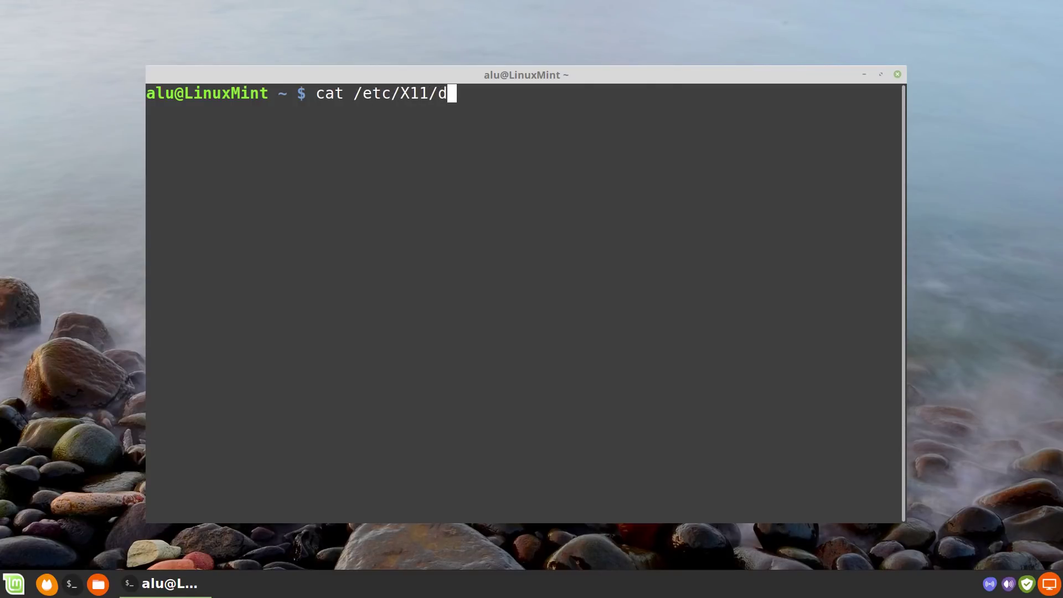
key(Tab)
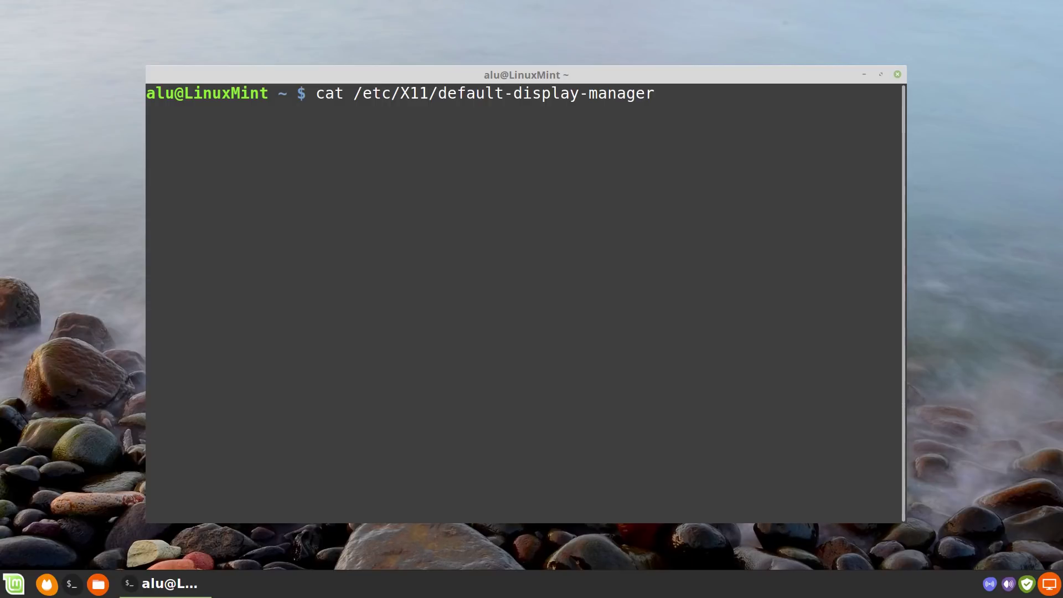
key(Return)
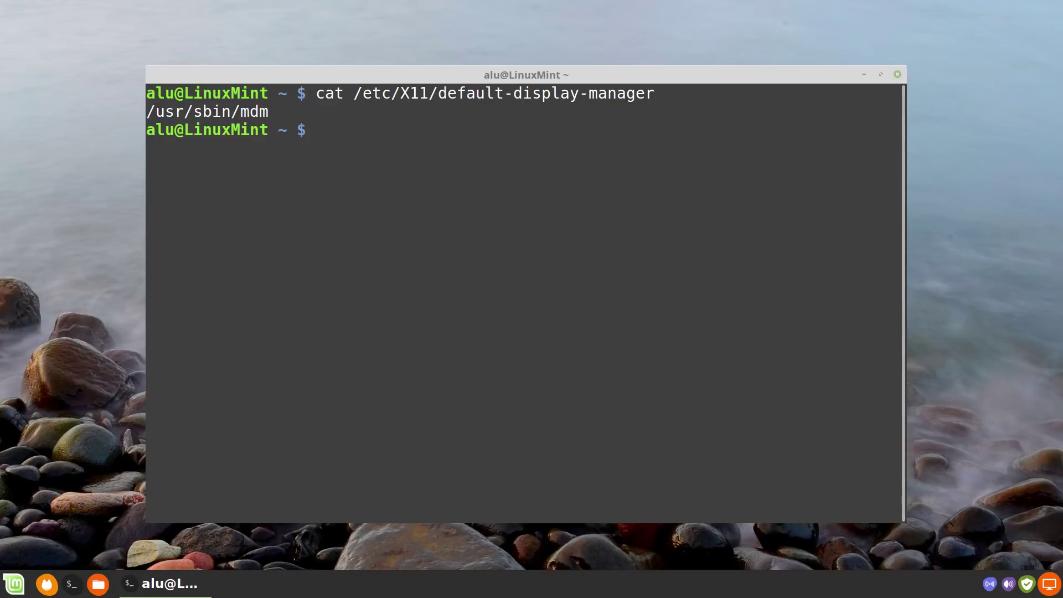
Start installing lightdm, lightdm-settings and slick-greeter with sudo apt, entering the administrator password
text(sudo apt )
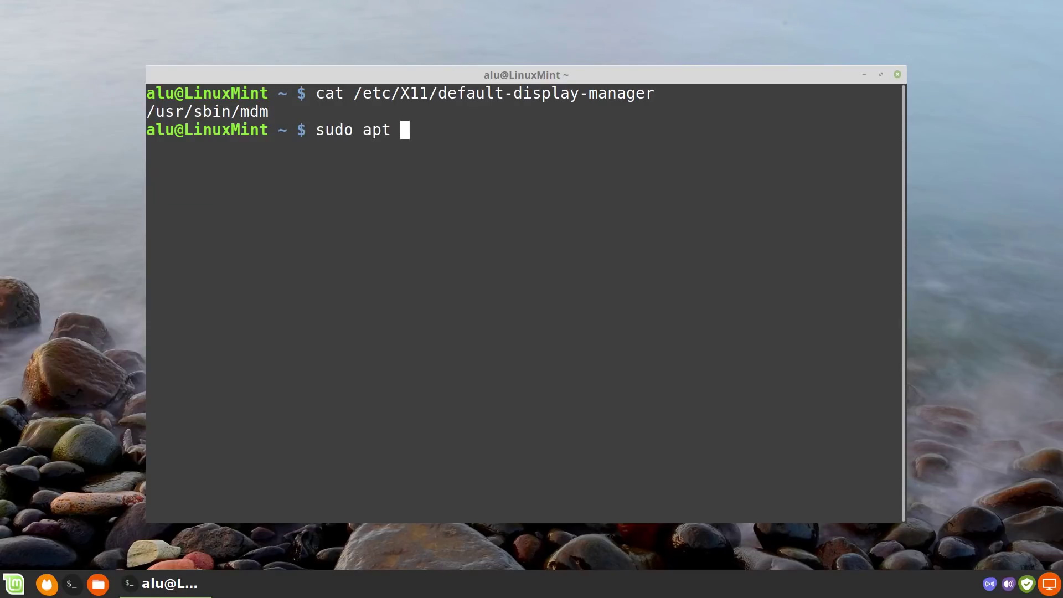
text(install )
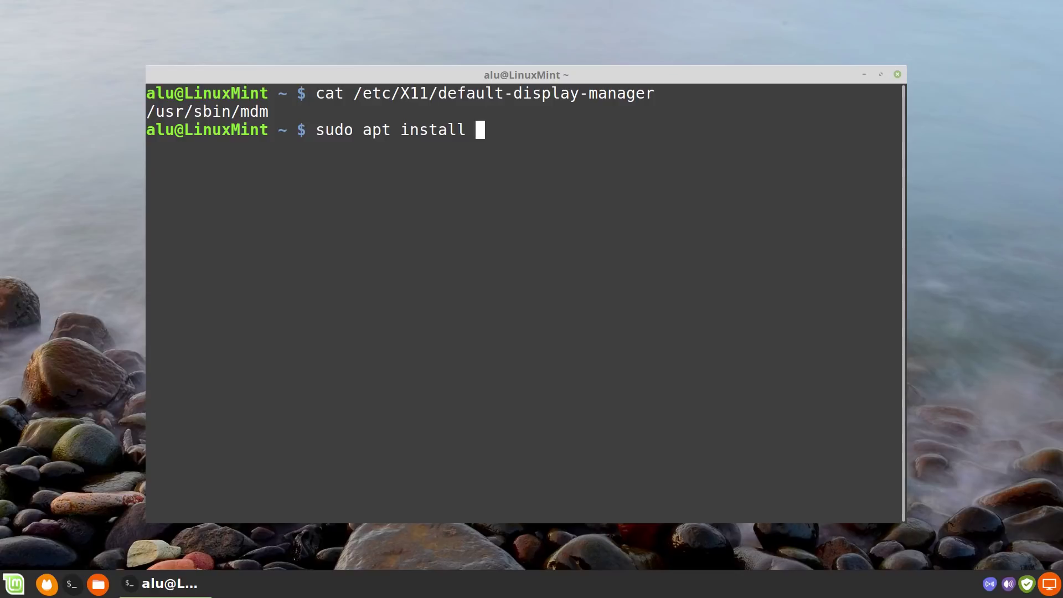
text(li)
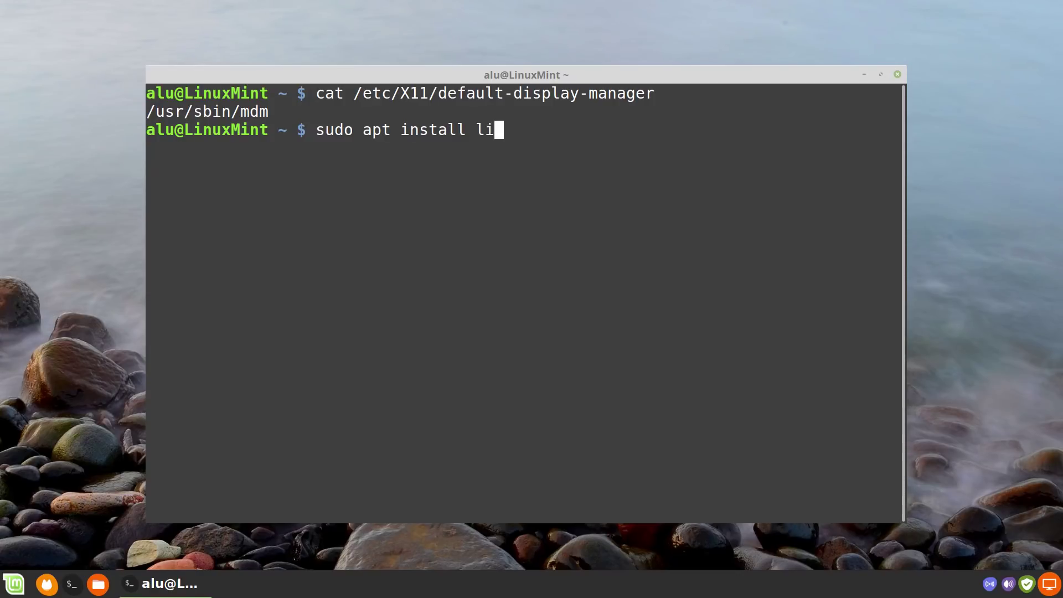
text(ghtdm )
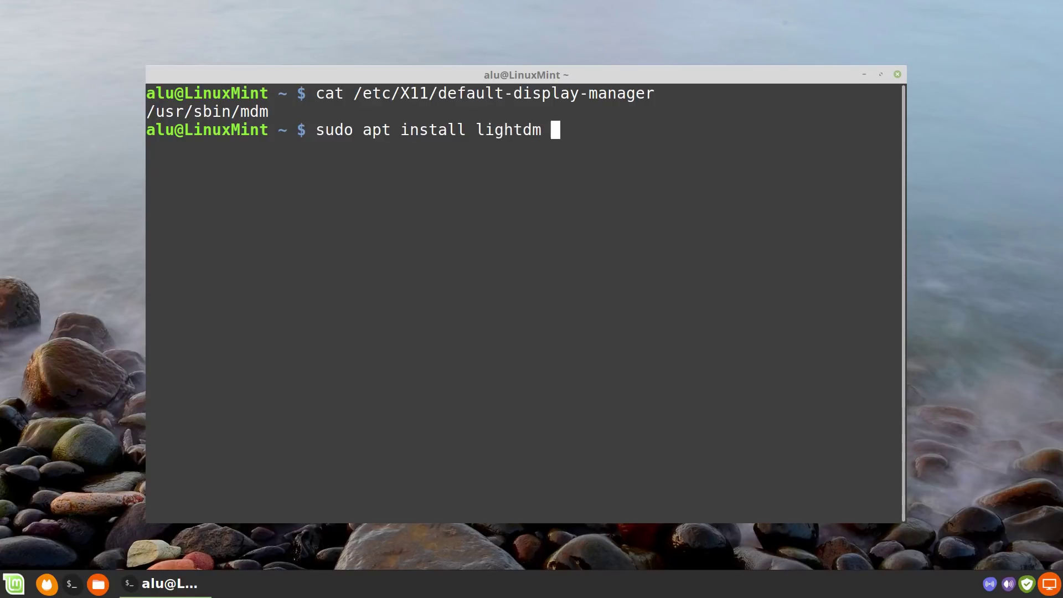
text(lig)
text(htdm-)
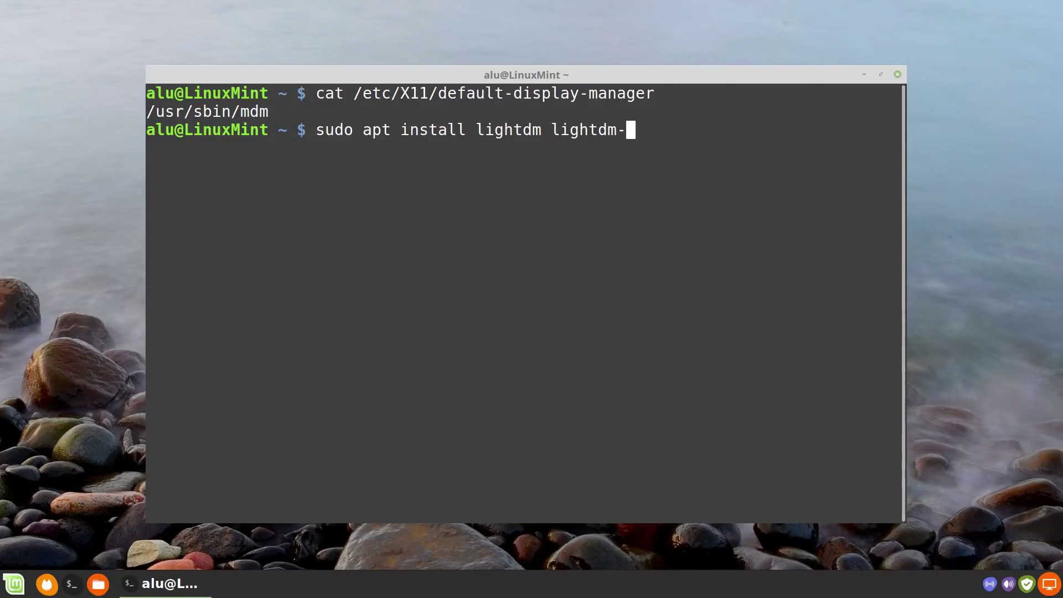
text(sett)
key(Tab)
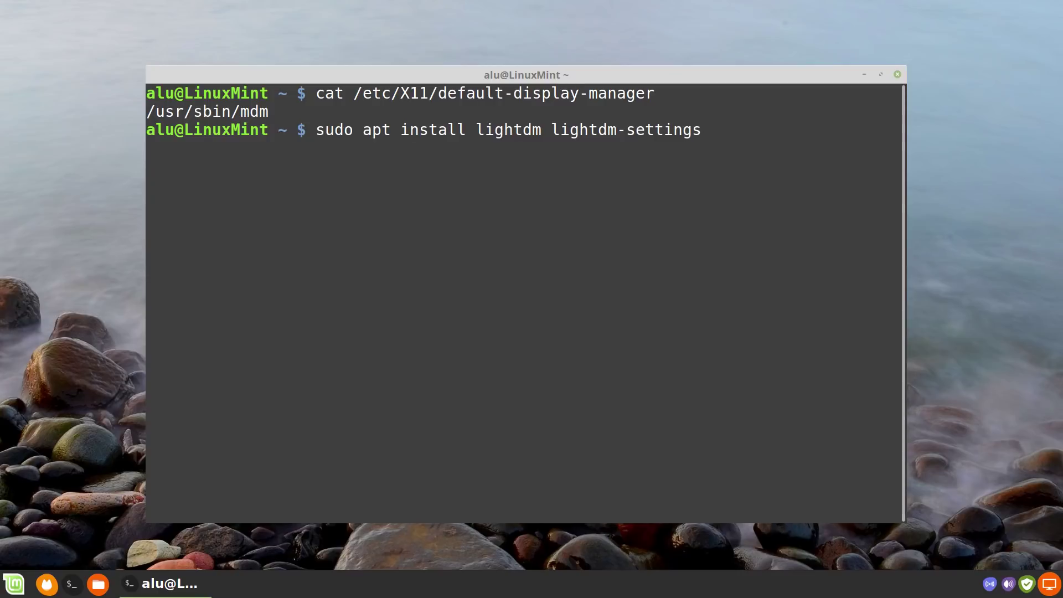
text(slic)
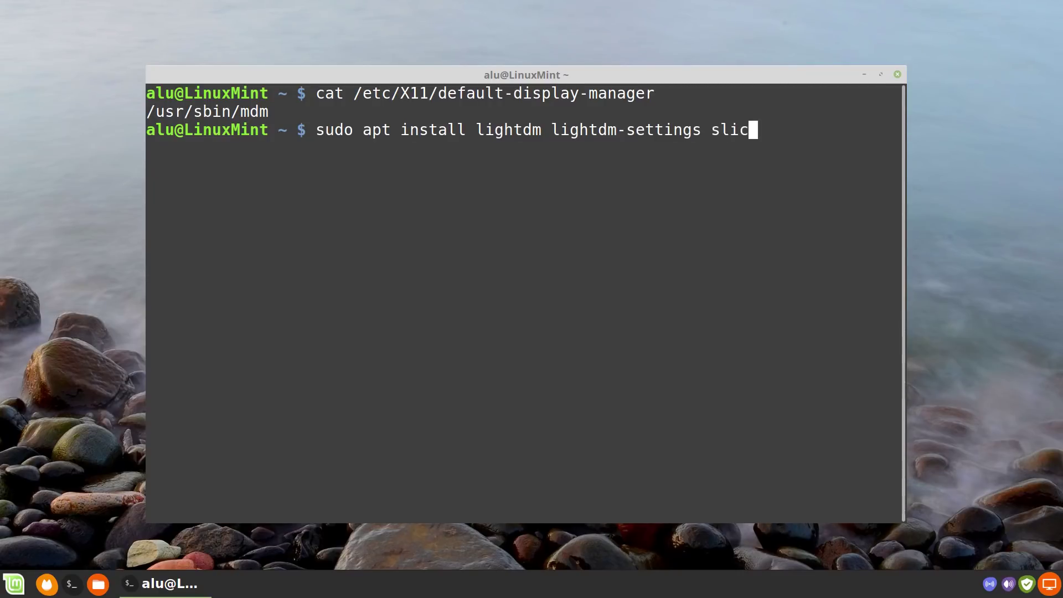
text(k-greeter)
key(Return)
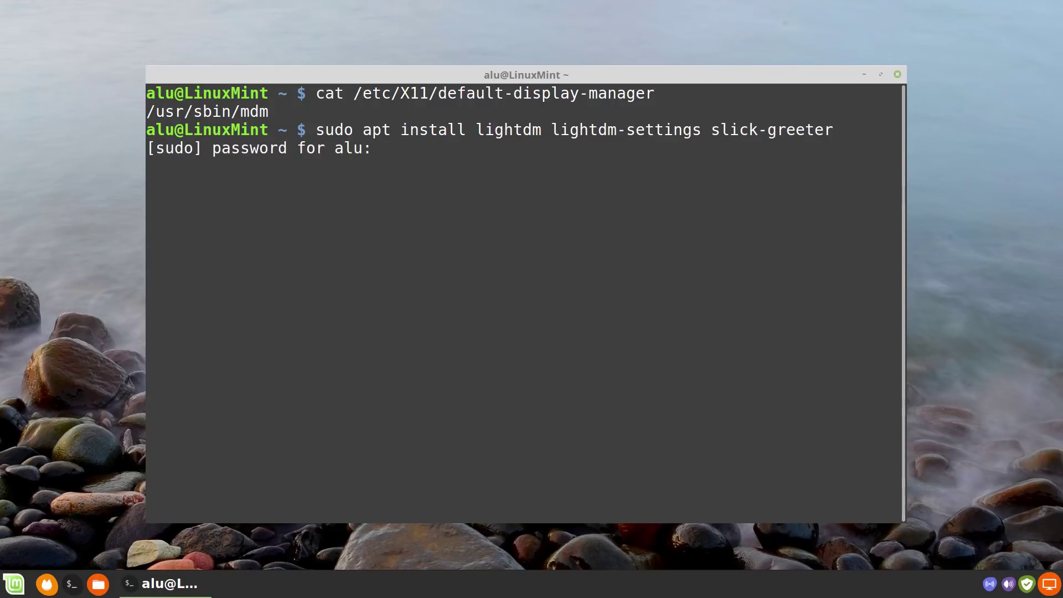
key(Return)
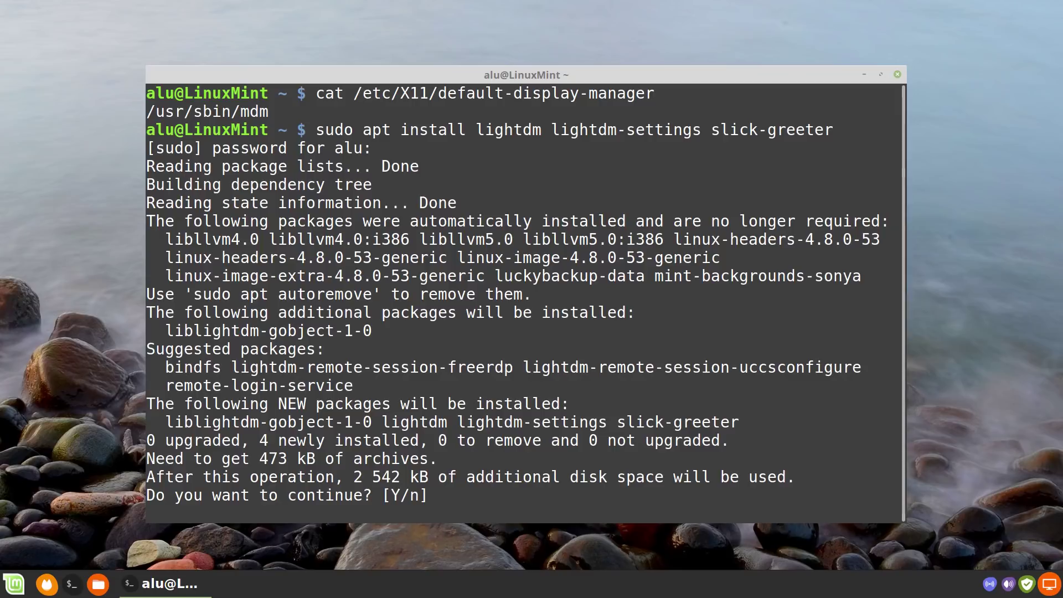
Confirm the LightDM install with lightdm as default display manager, then begin the mdm purge command
text(y)
key(Return)
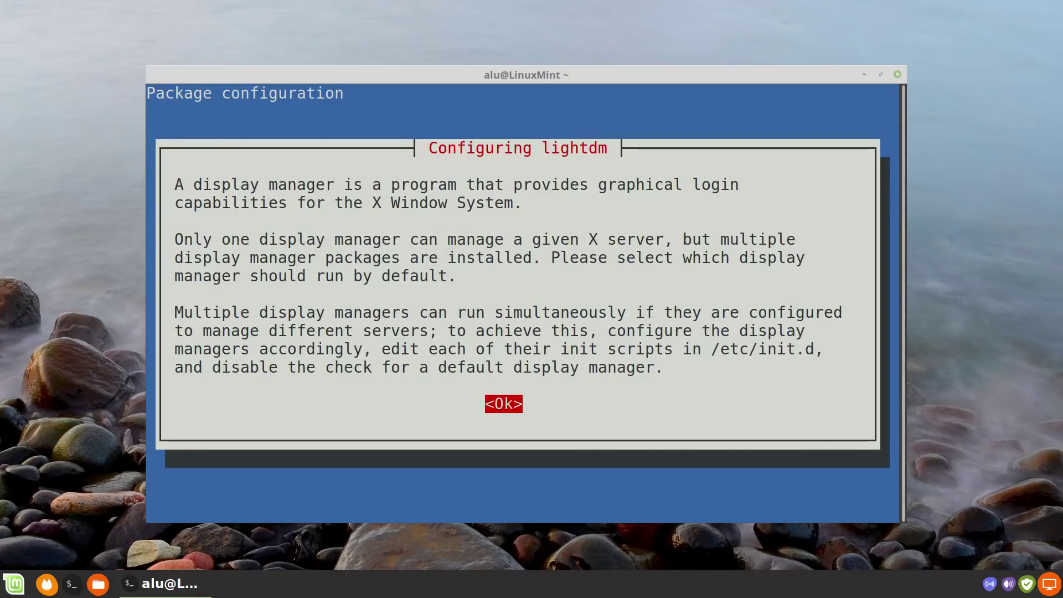
key(Return)
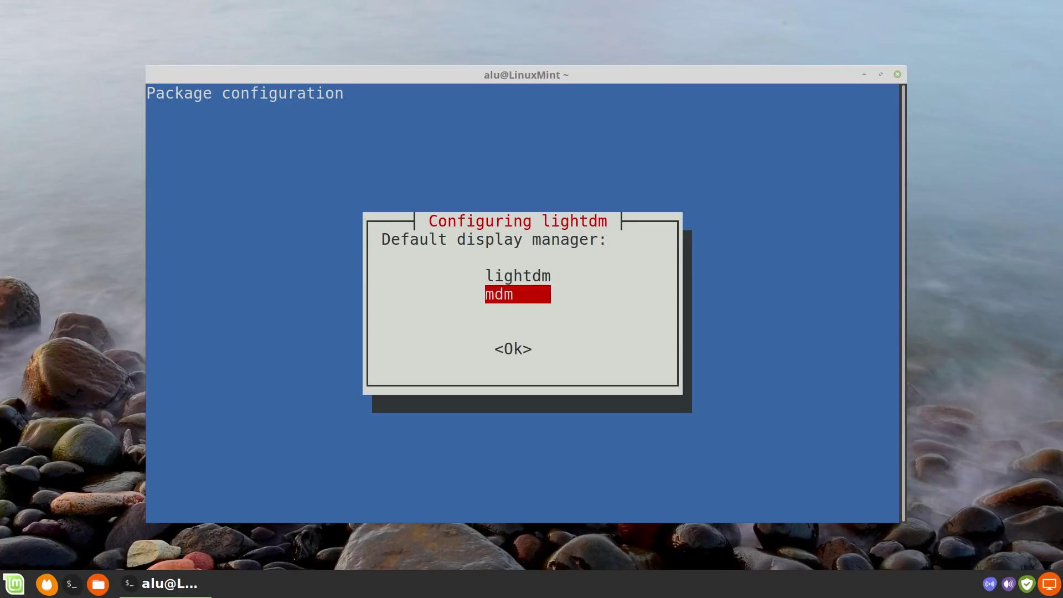
key(Up)
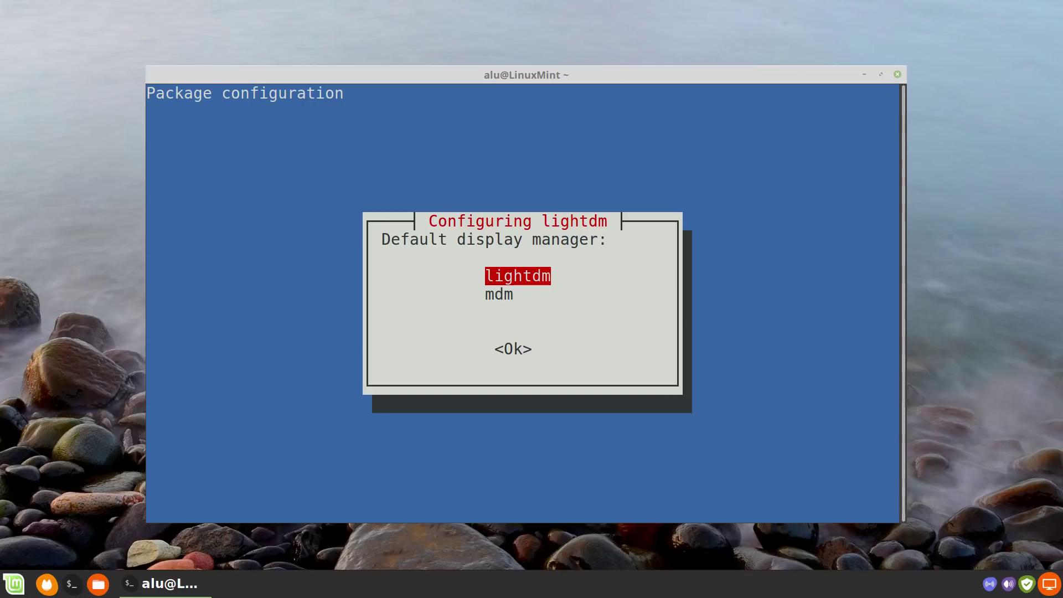
key(Return)
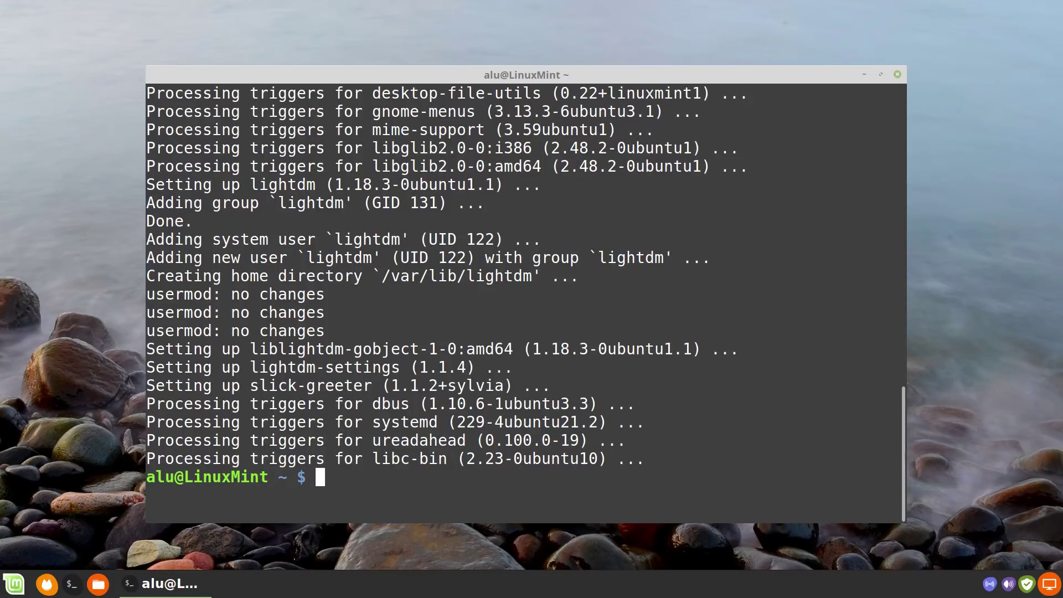
text(sudo apt remove )
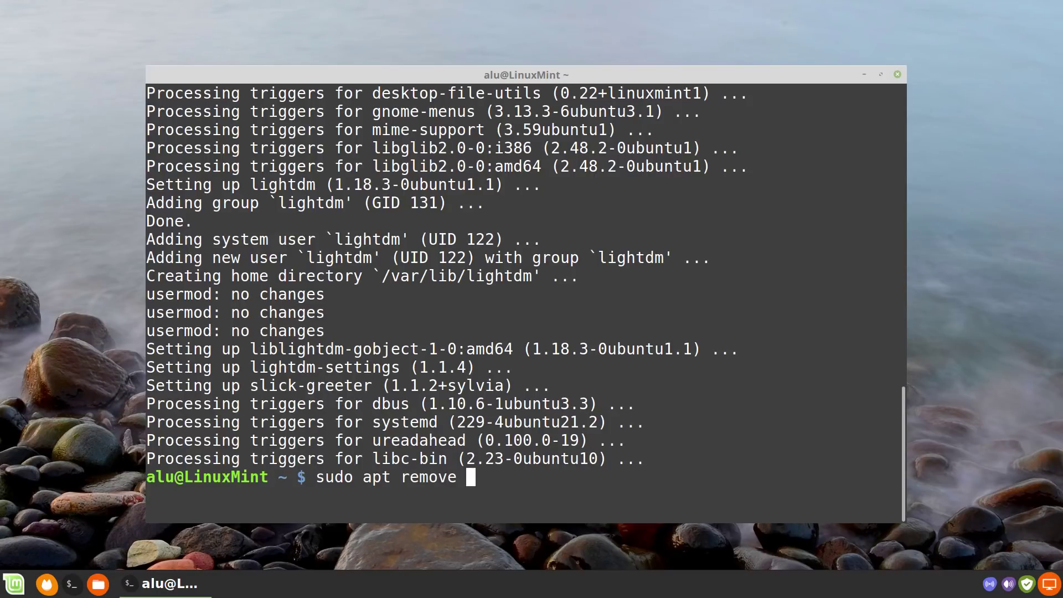
text(--purge mdm)
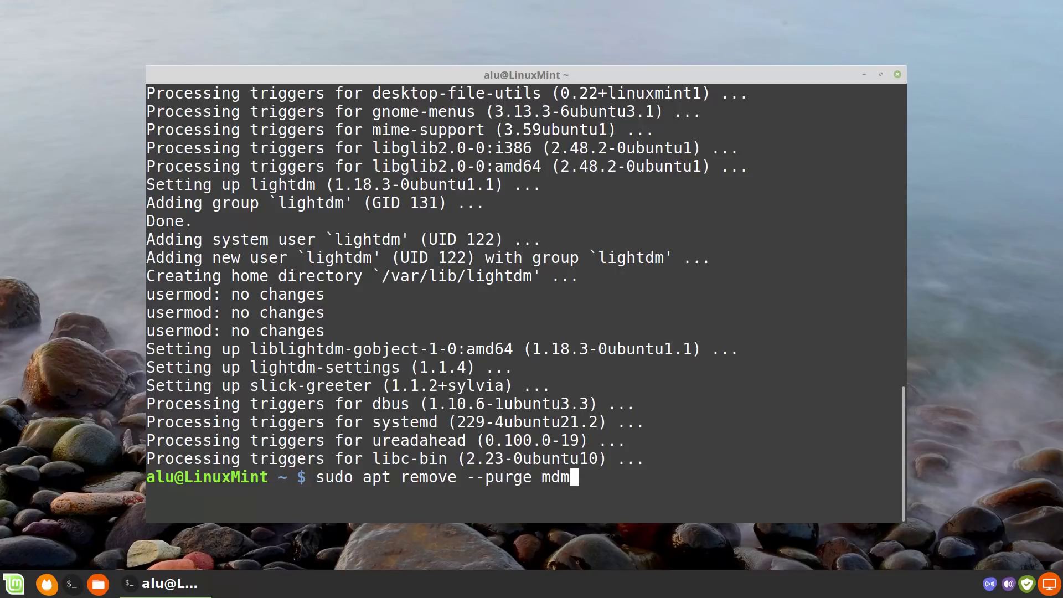
text( mint-m)
Purge the mdm and mint-mdm-themes packages, confirming the removal
key(Tab)
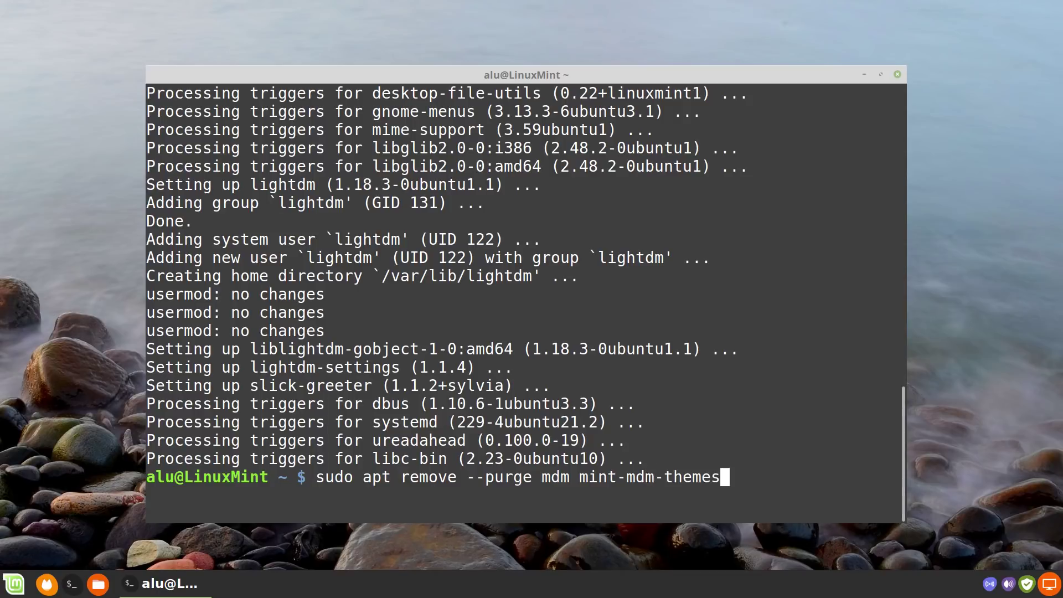
key(Return)
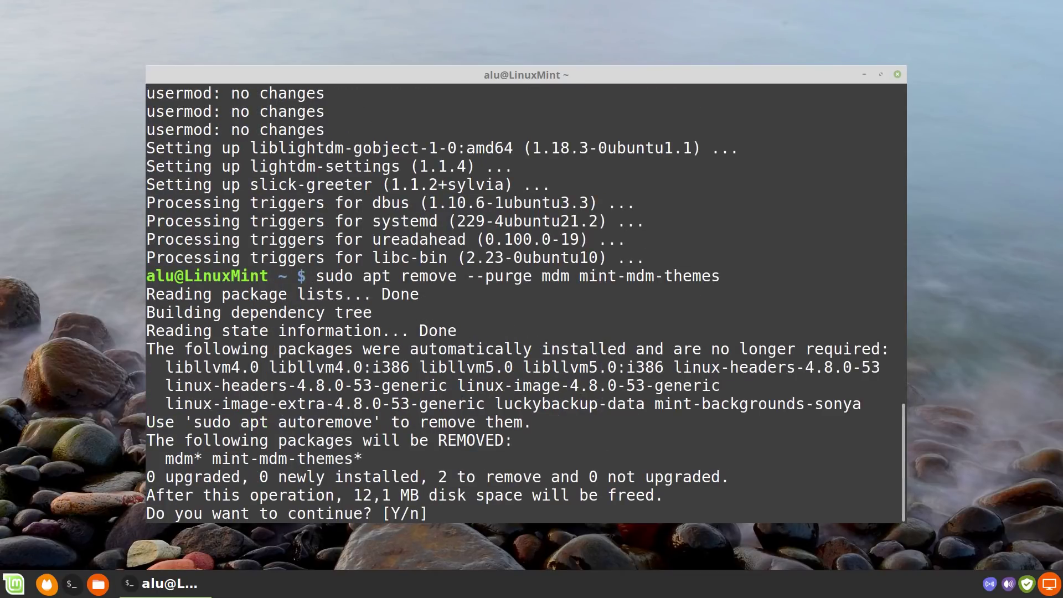
text(y)
key(Return)
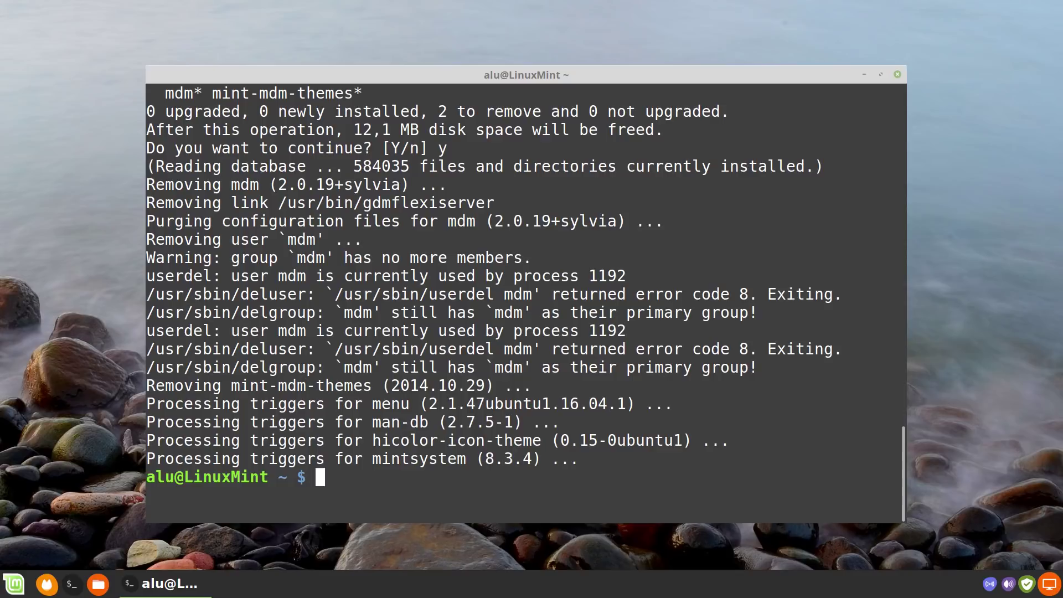
Reconfigure lightdm with sudo dpkg-reconfigure lightdm, then reboot the system
text(sudo dpk)
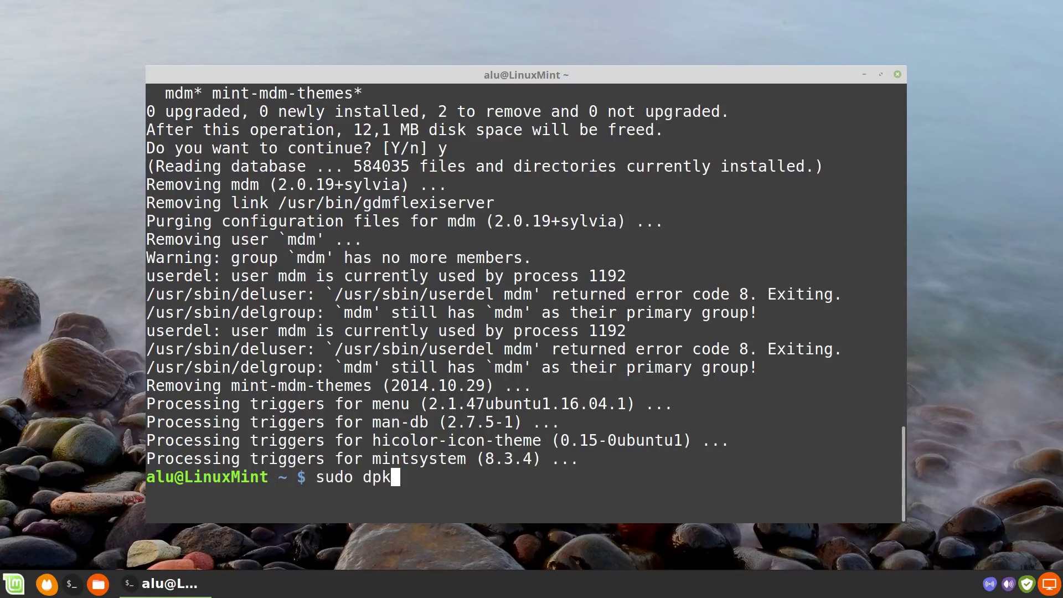
text(g-rec)
key(Tab)
text(lightdm)
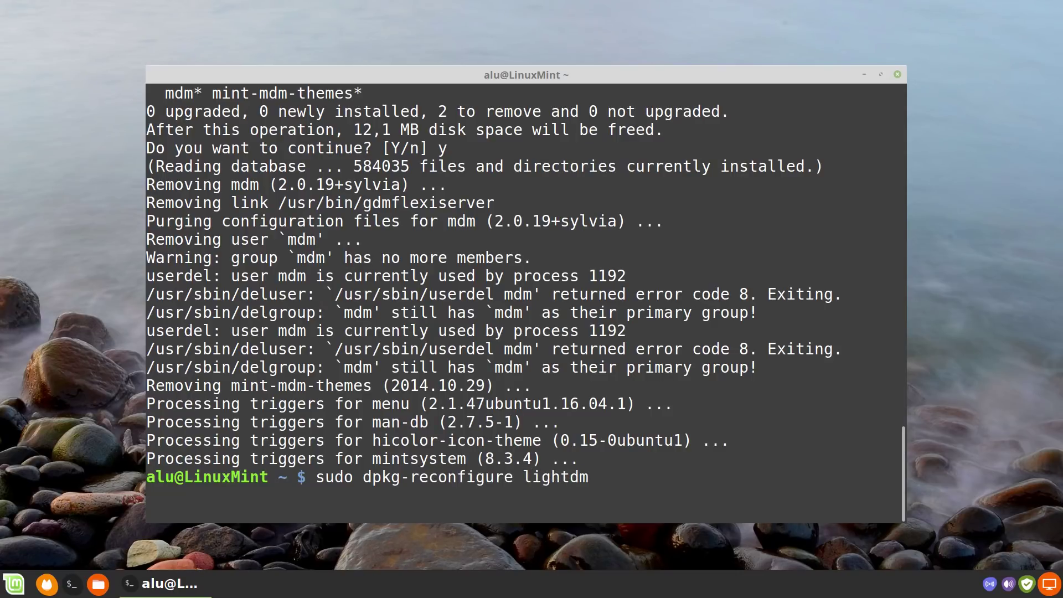
key(Return)
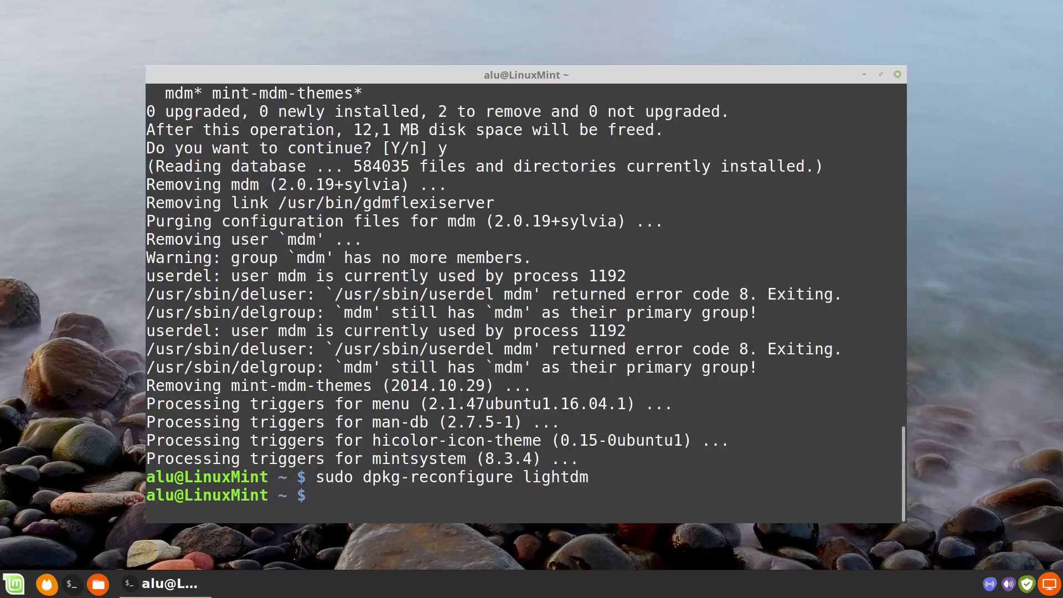
text(sudo reboot)
key(Return)
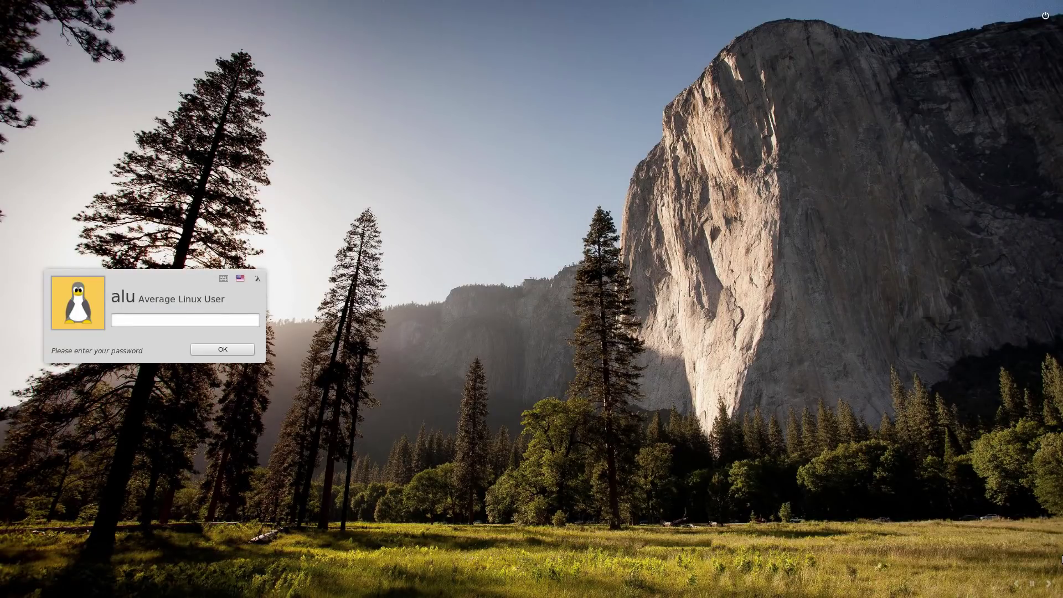
Enter the account password at the LightDM login screen to reach the Cinnamon desktop
text(••)
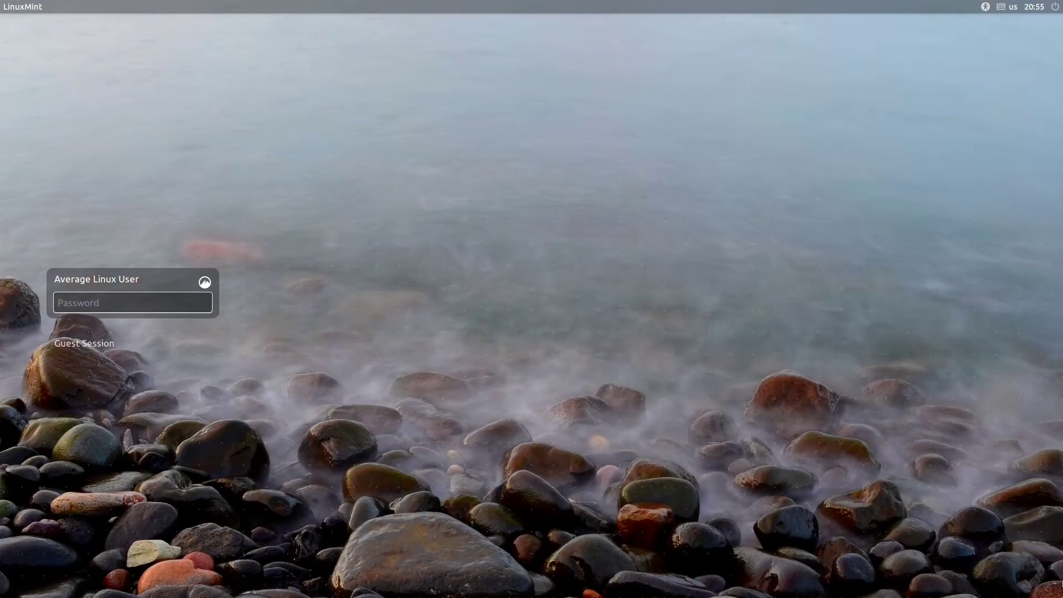
text(••••)
key(Return)
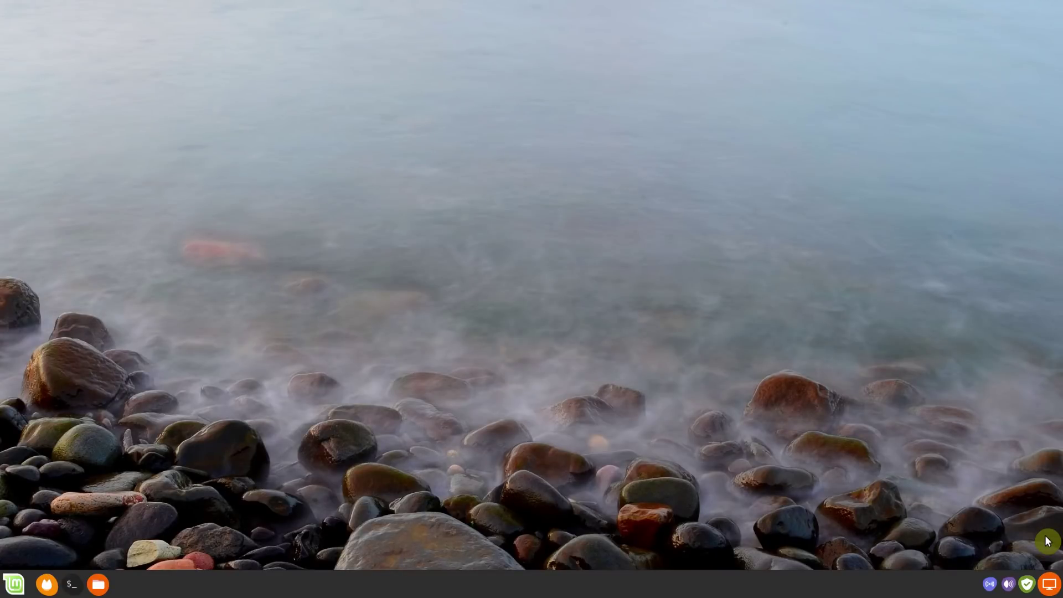
Open Software Sources from Update Manager's Edit menu and authenticate with the admin password
click(1027, 585)
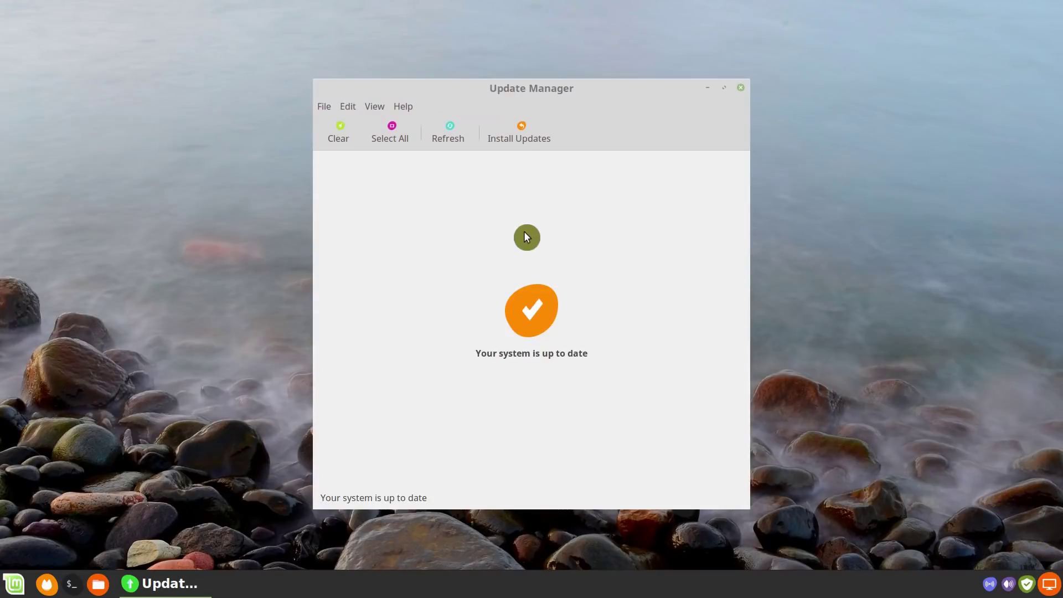
click(354, 108)
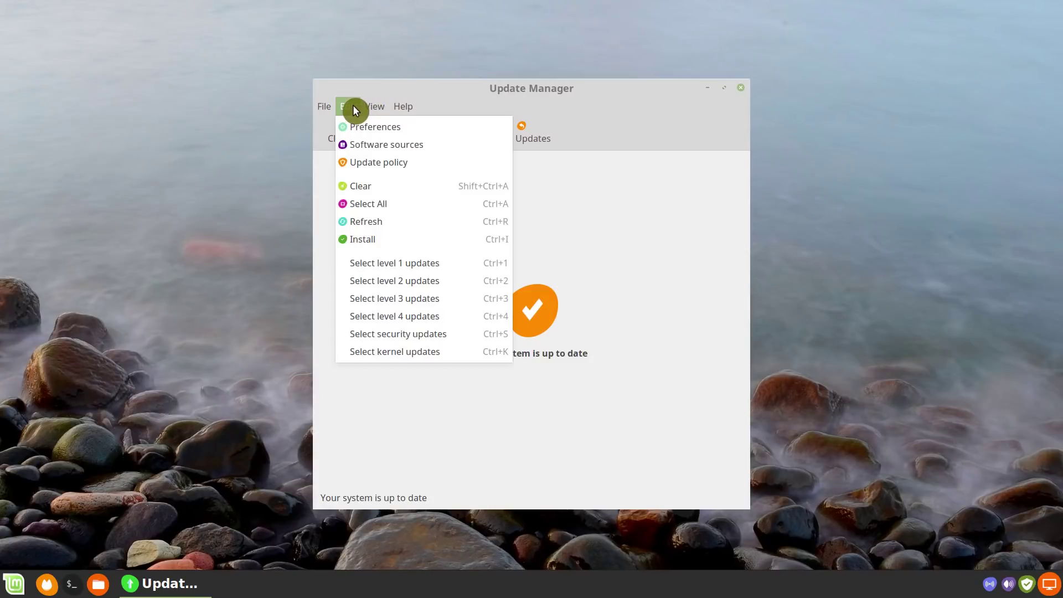
click(361, 144)
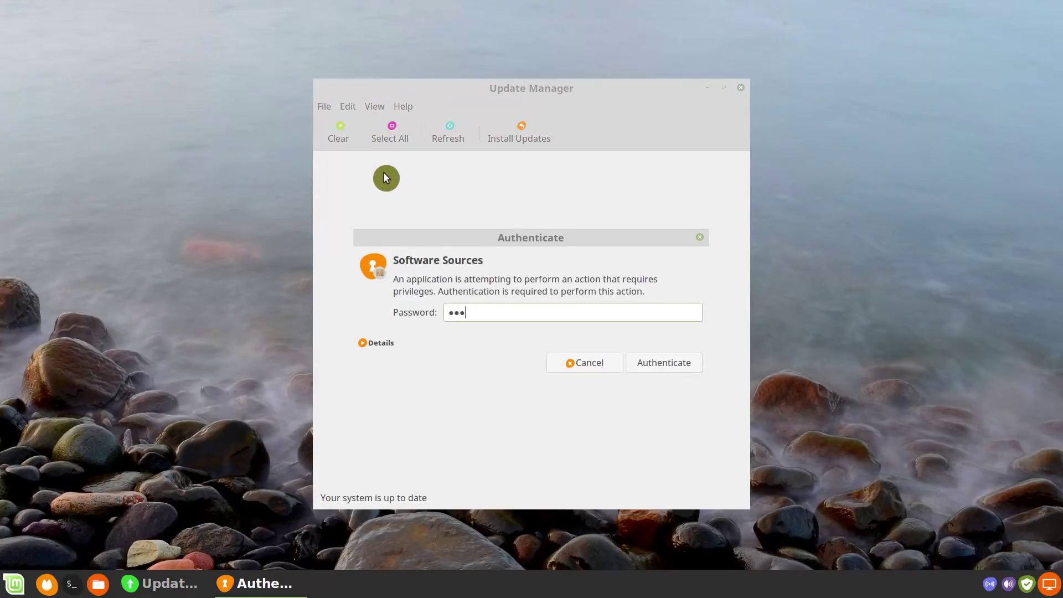
key(Return)
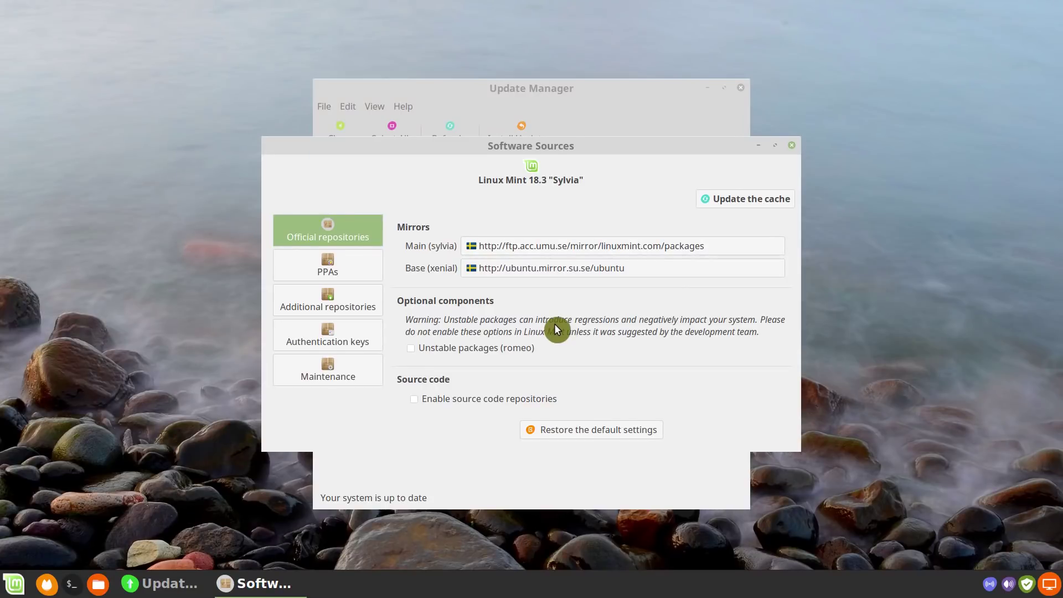
Restore the default packages.linuxmint.com and archive.ubuntu.com mirrors, refresh the cache, and close both windows
click(587, 431)
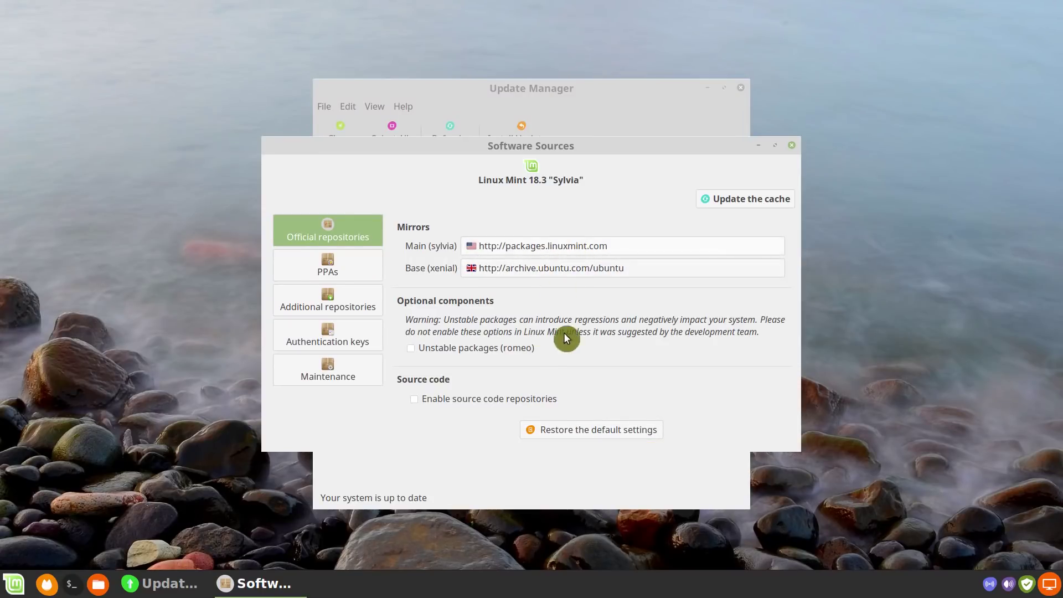
click(746, 201)
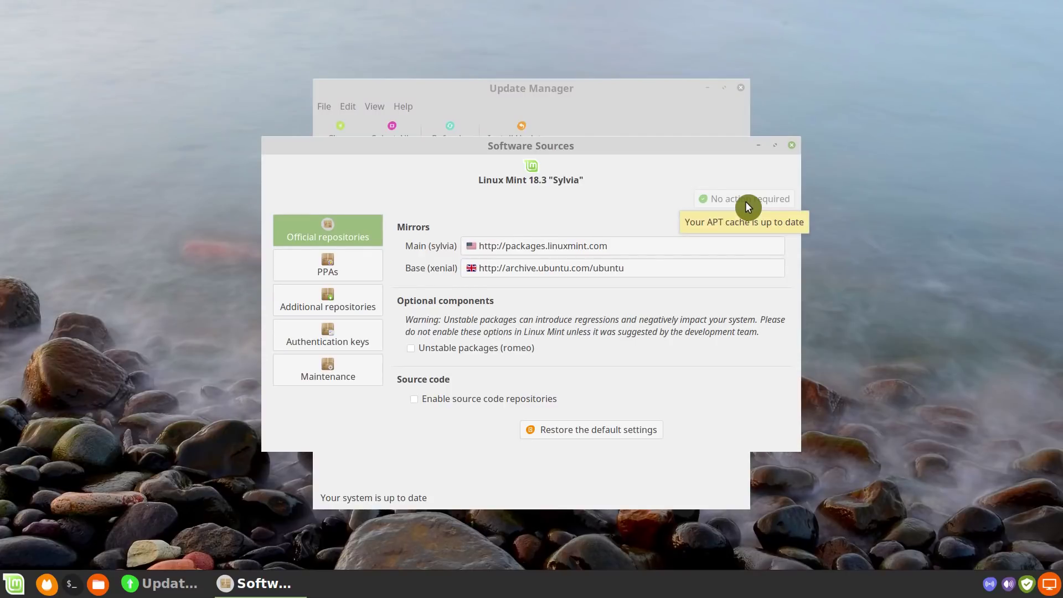
click(792, 145)
click(741, 88)
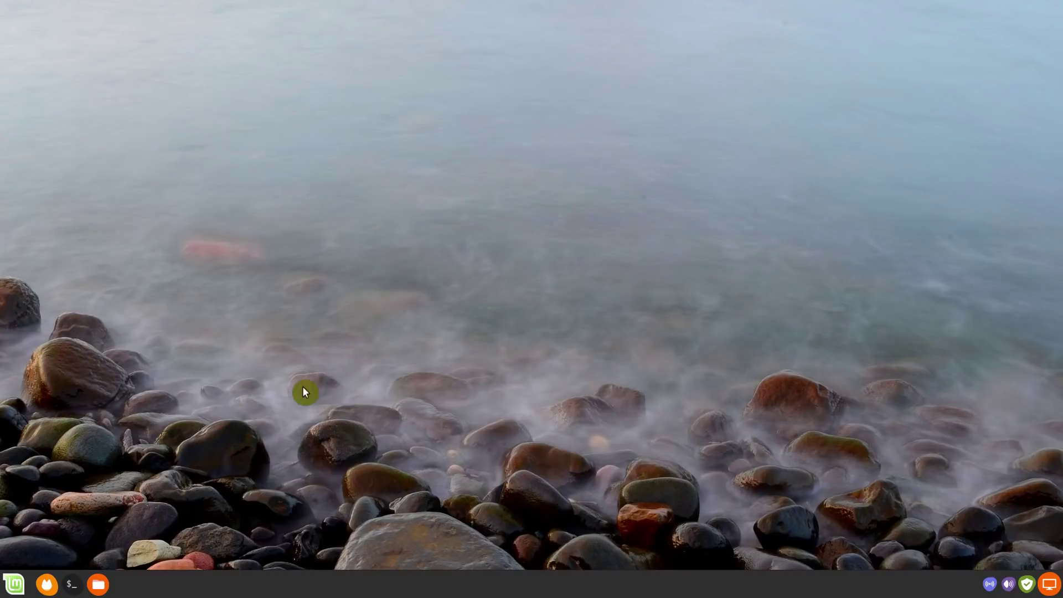
In a new Terminal, install mintupgrade with sudo apt install mintupgrade, then clear the screen
click(72, 586)
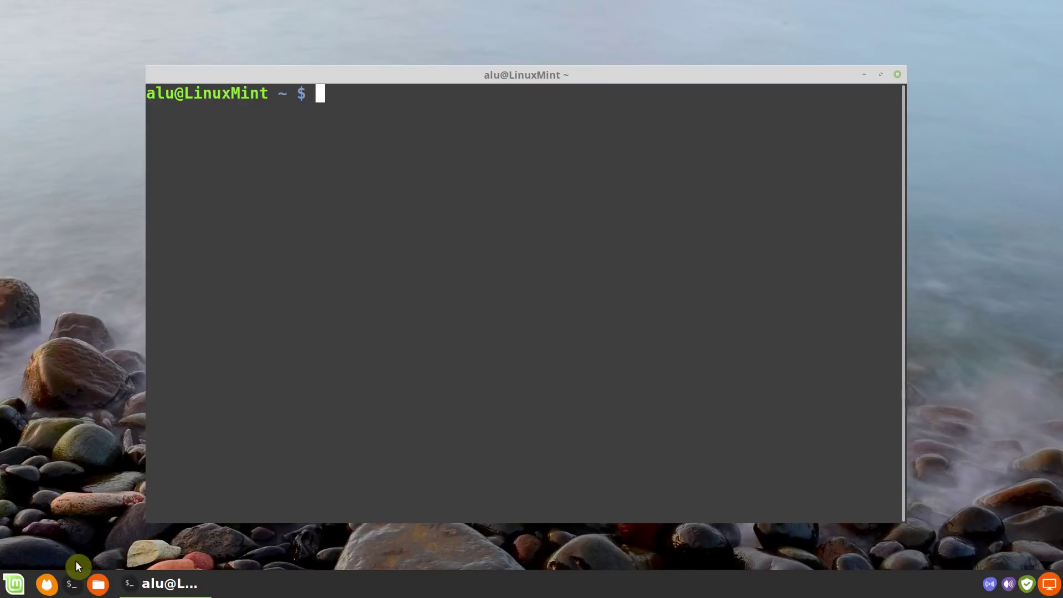
text(sudo)
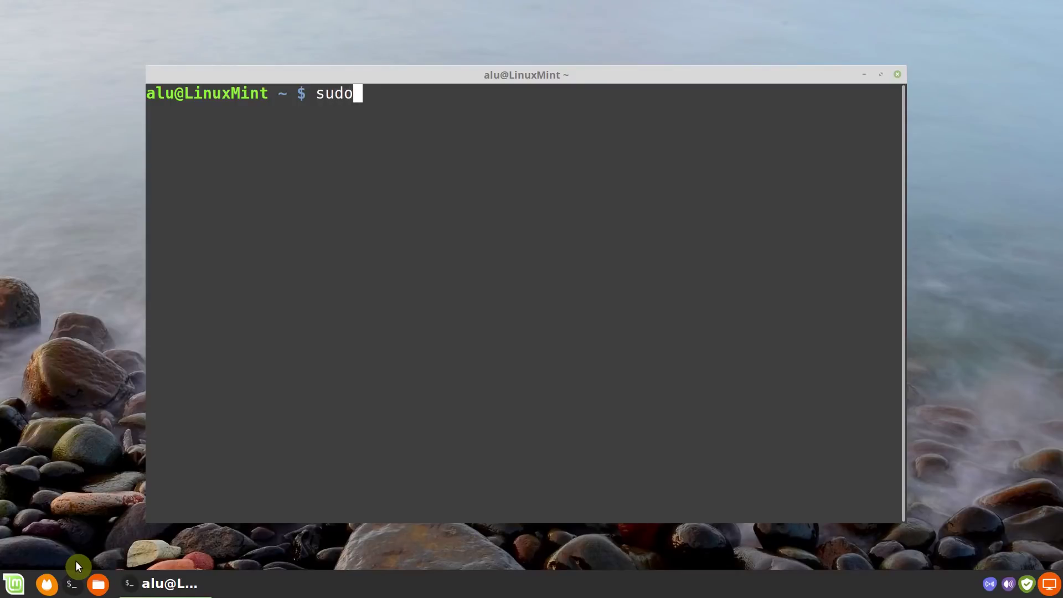
text( apt )
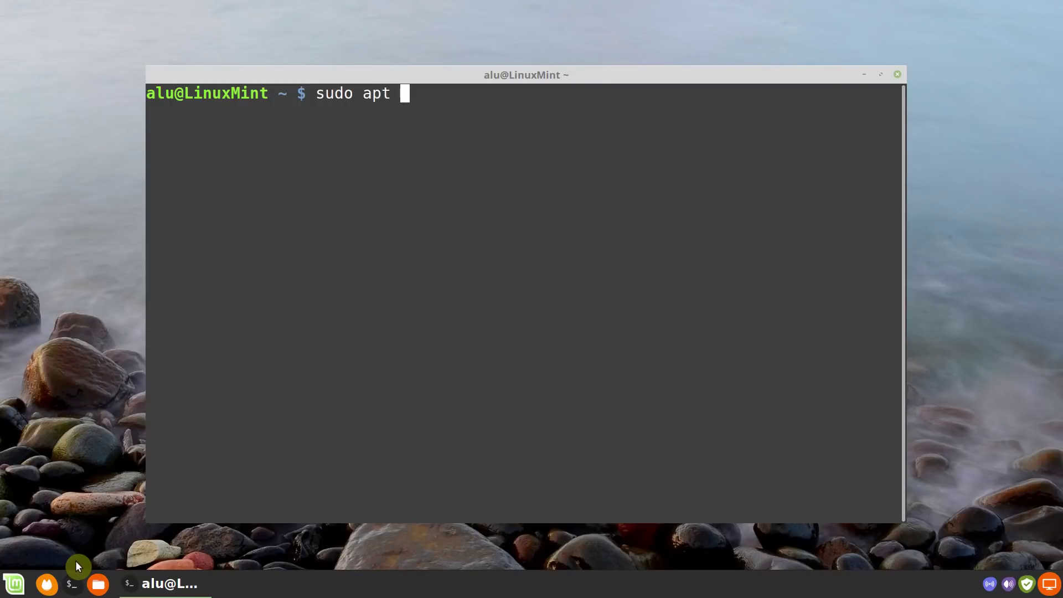
text(install mintupgrade)
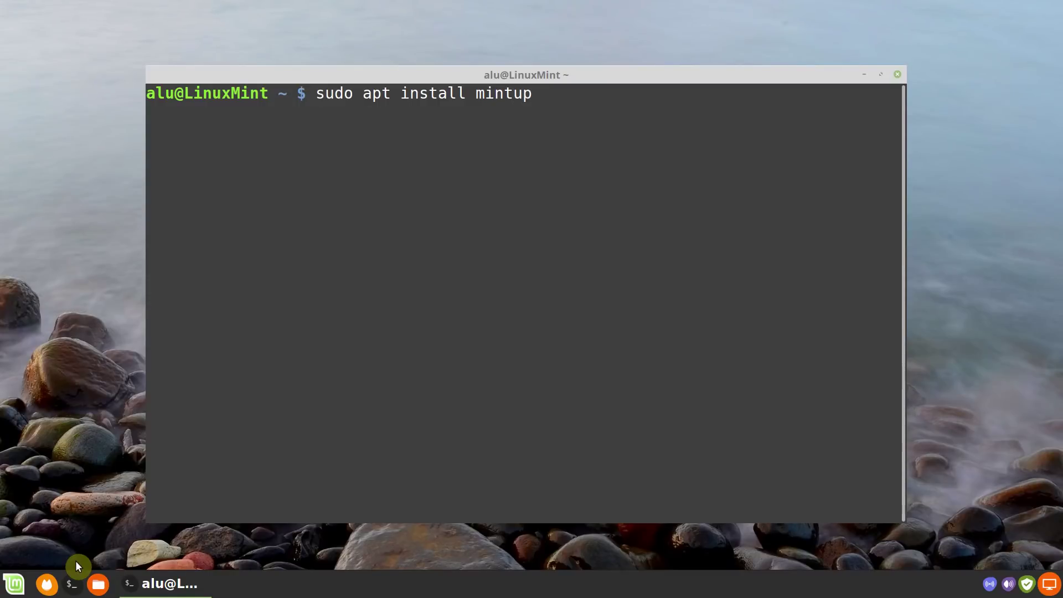
key(Return)
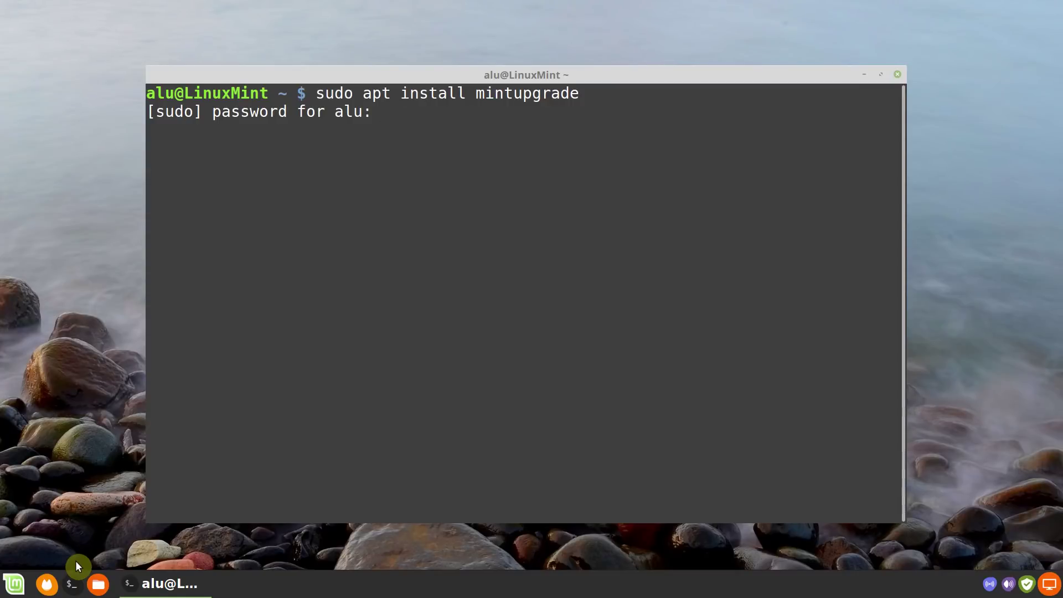
key(Return)
key(ctrl+l)
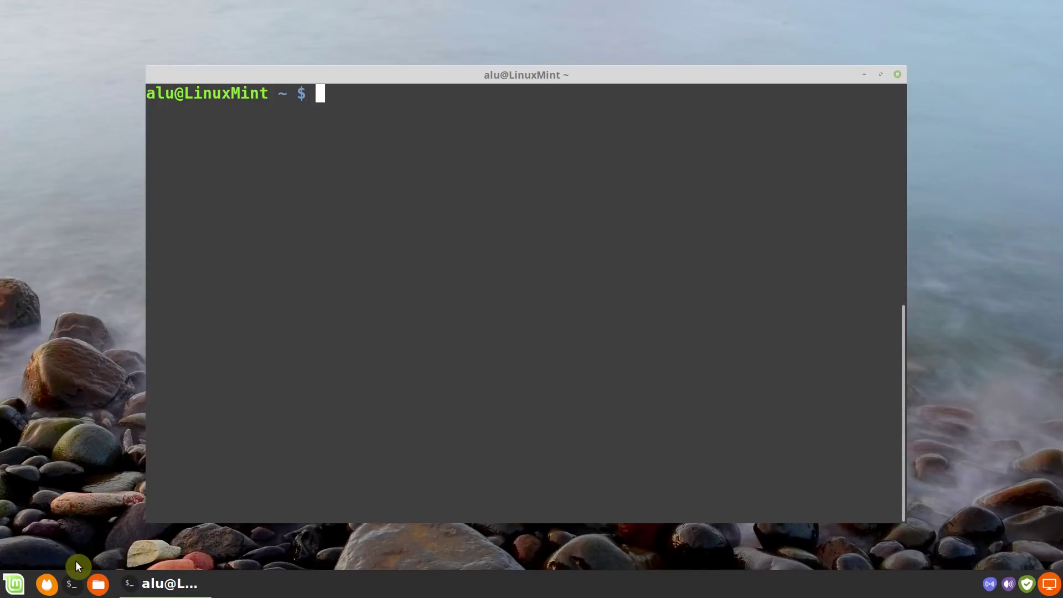
Run mintupgrade check, agreeing to point repositories at Mint 19 and simulate the upgrade
text(mintupgrade check)
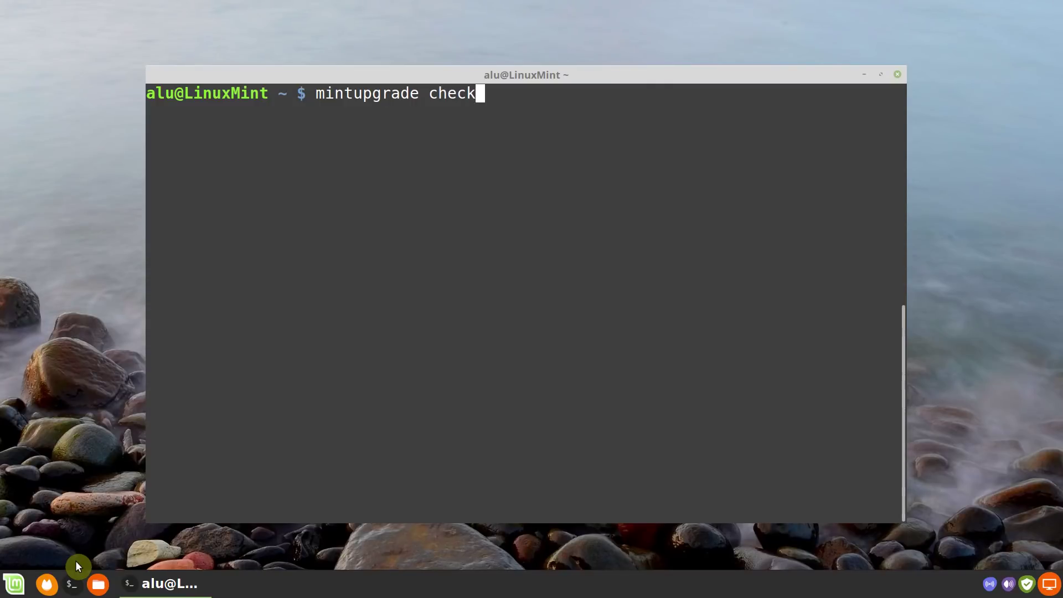
key(Return)
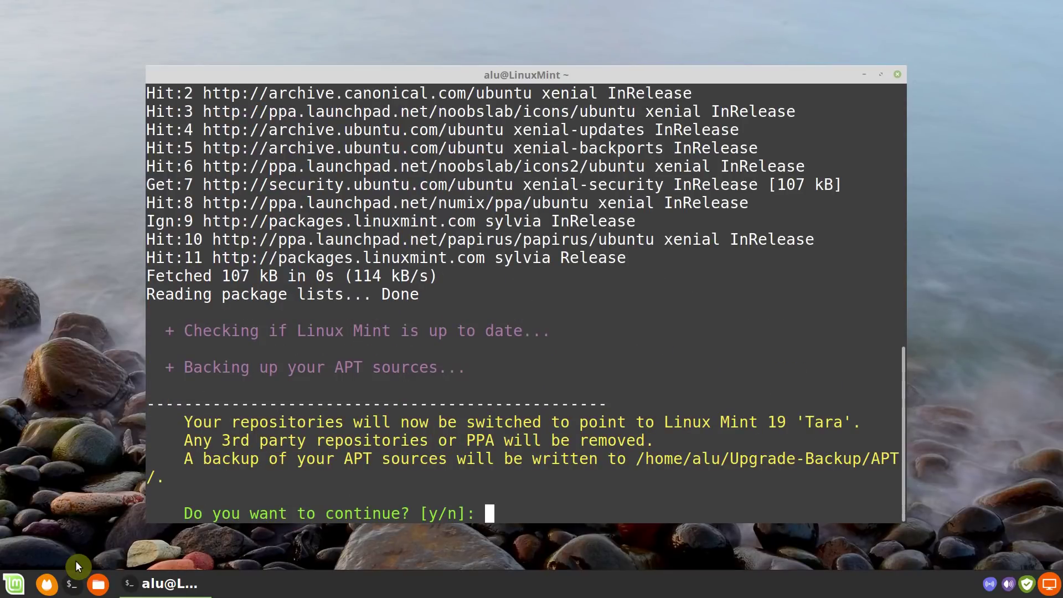
text(y)
key(Return)
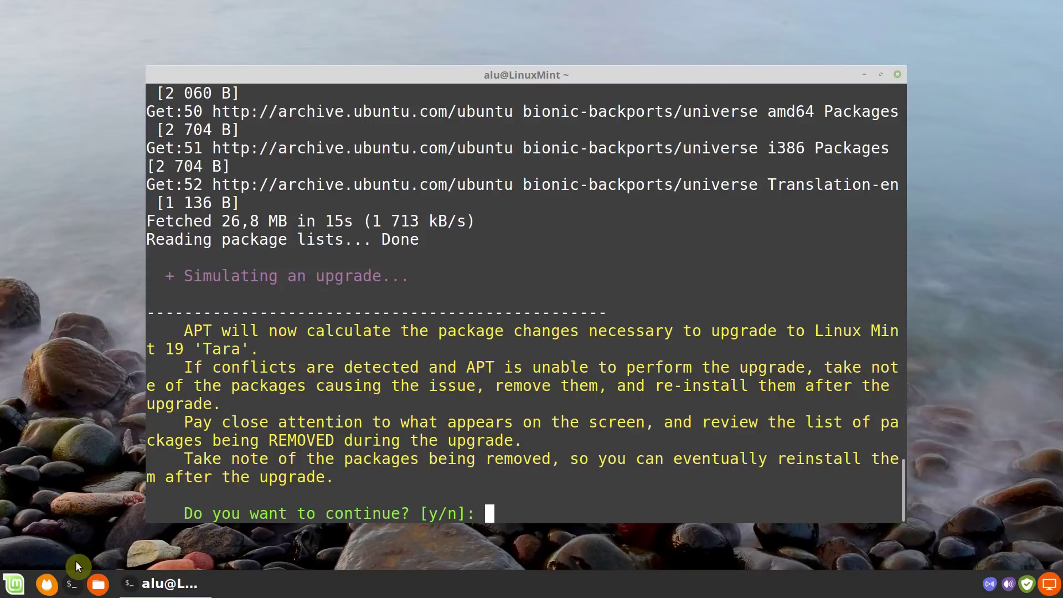
text(y)
key(Return)
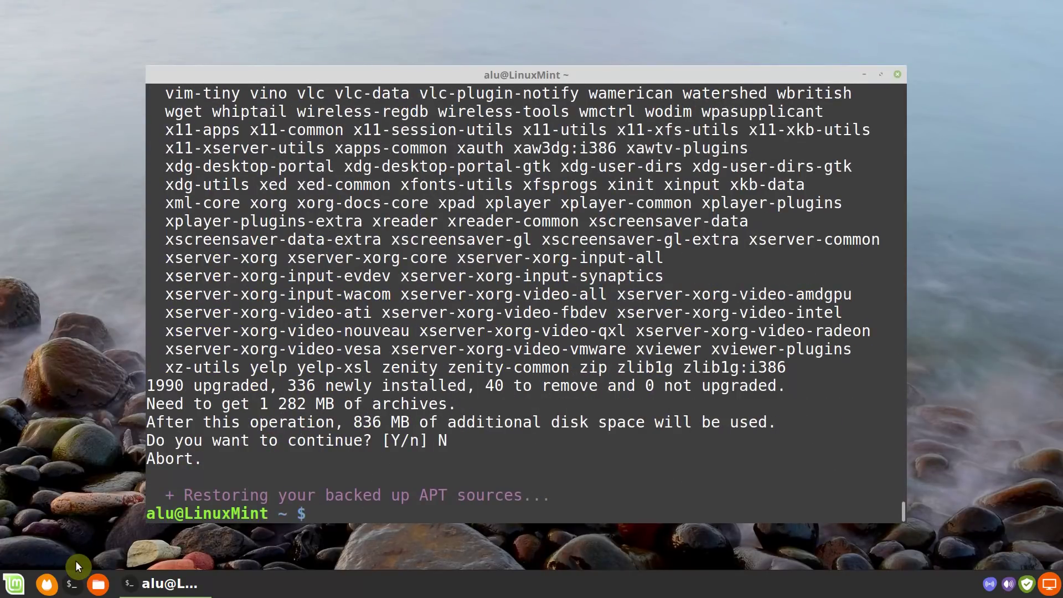
scroll(520, 403, up, 20)
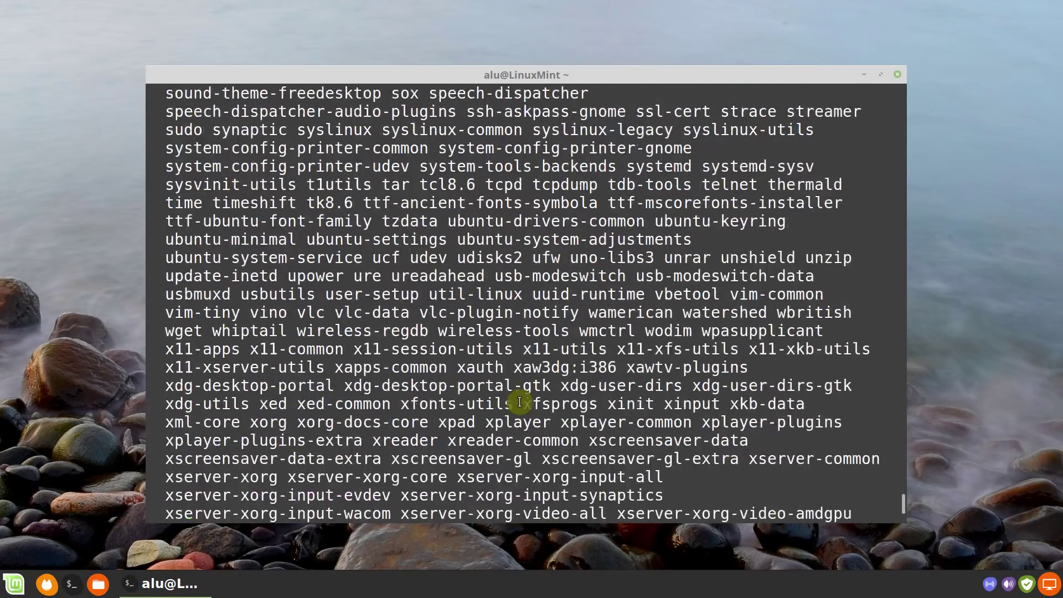
scroll(520, 402, up, 20)
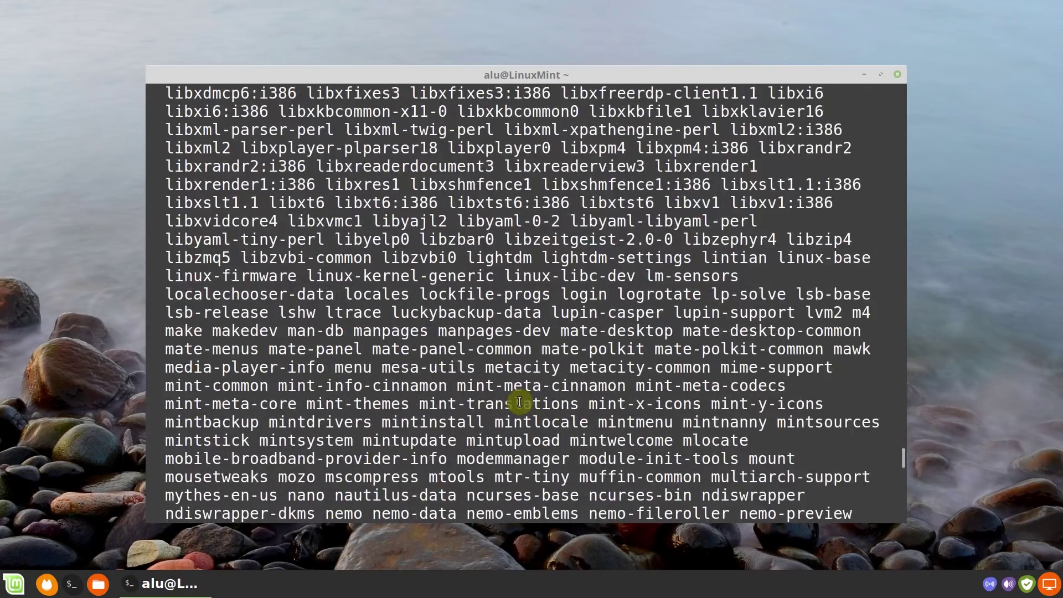
drag(152, 240, 503, 239)
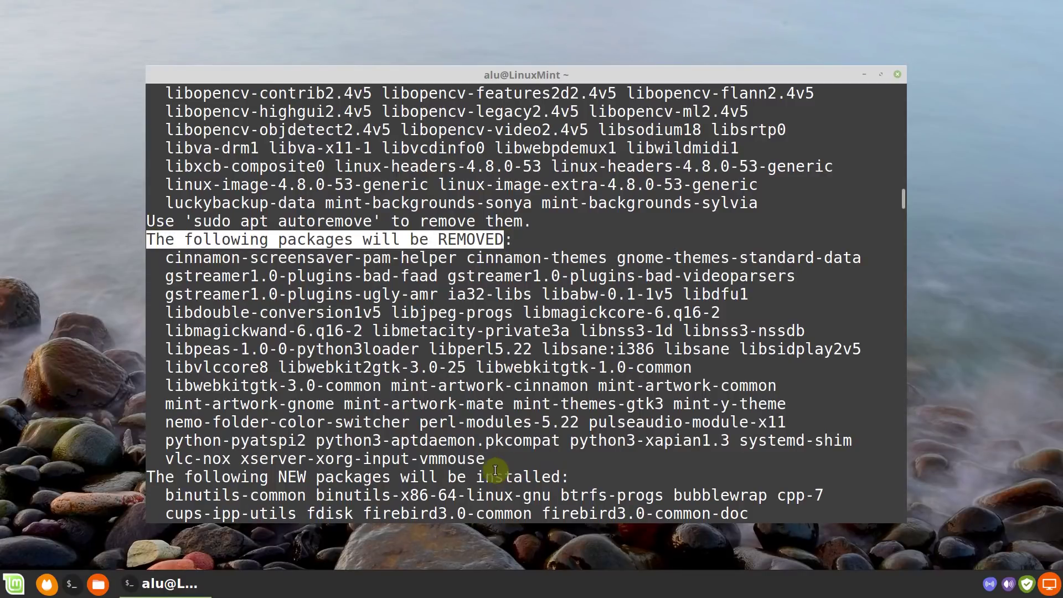
drag(486, 459, 167, 258)
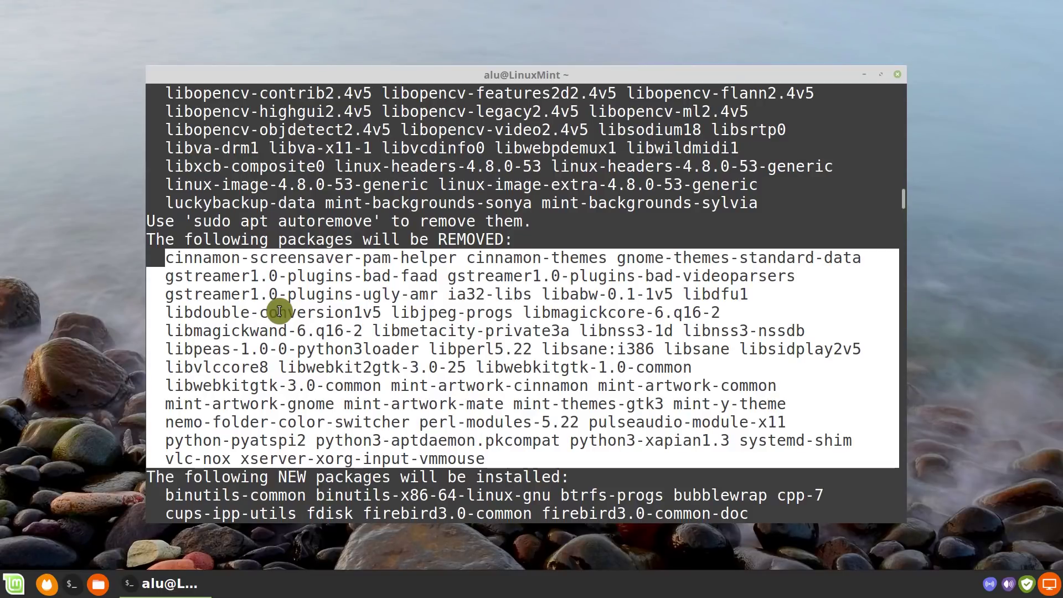
click(450, 344)
scroll(450, 343, down, 20)
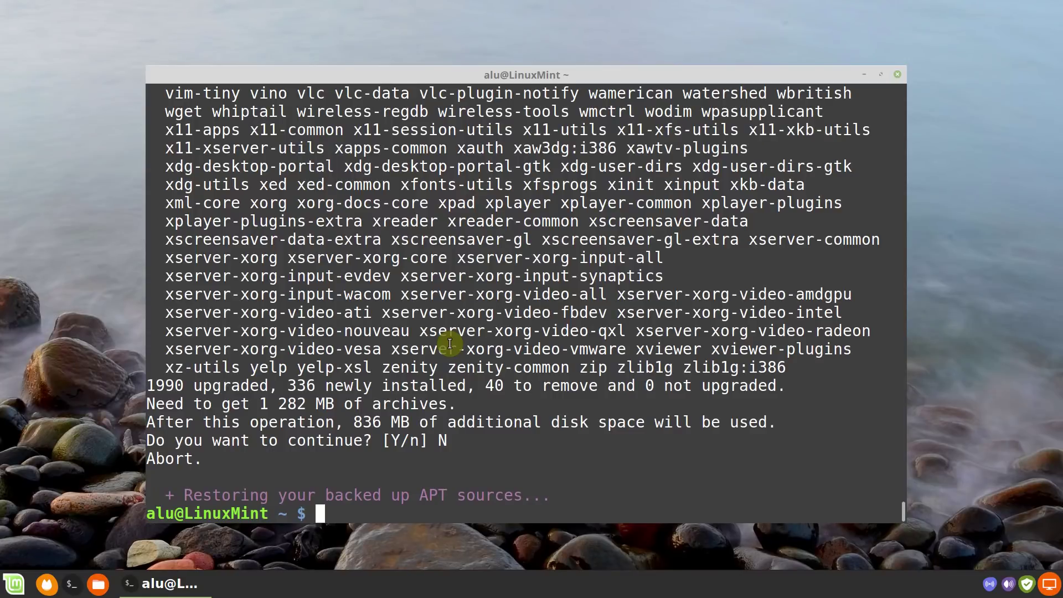
Clear the screen and launch mintupgrade download for the Linux Mint 19 packages
text(clear)
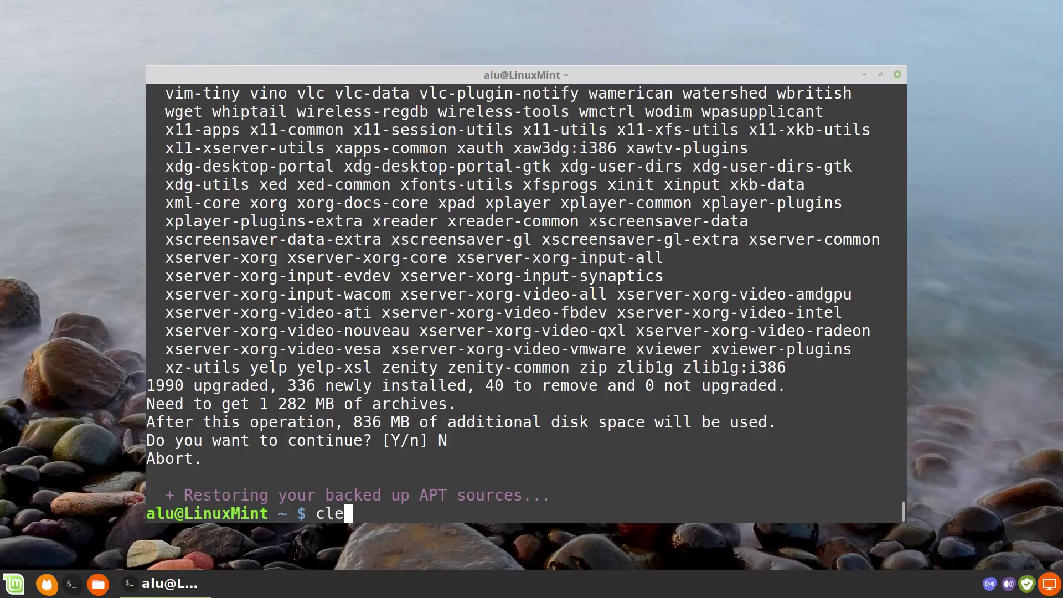
key(Return)
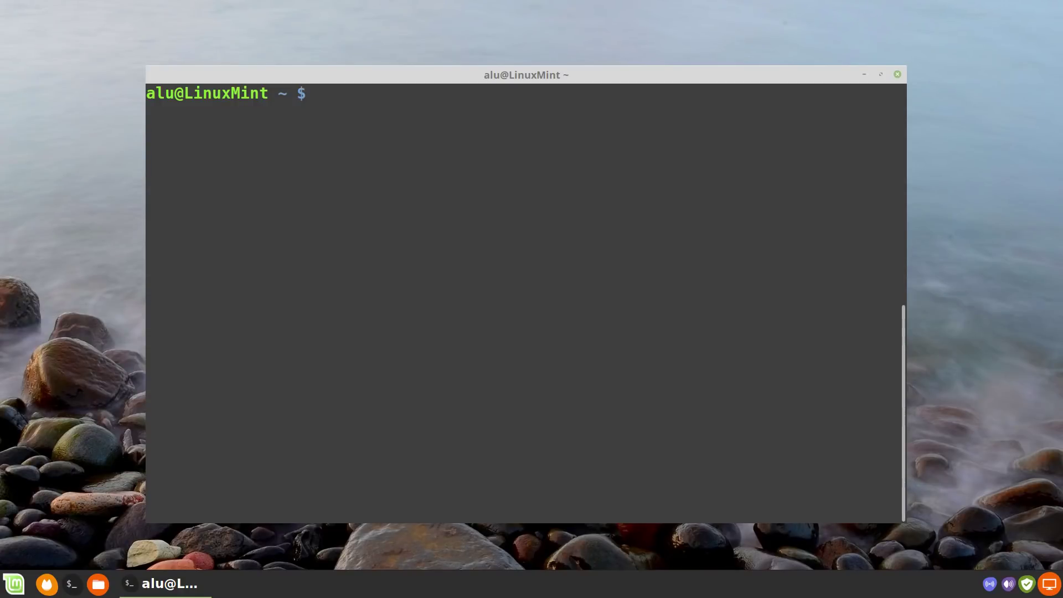
click(463, 356)
text(mintup)
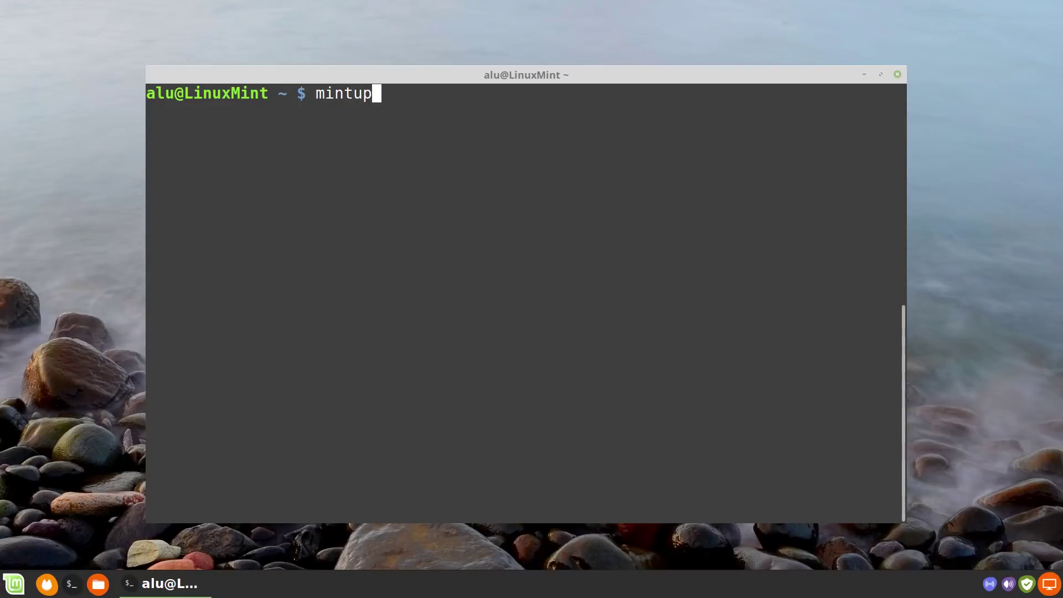
text(grade do)
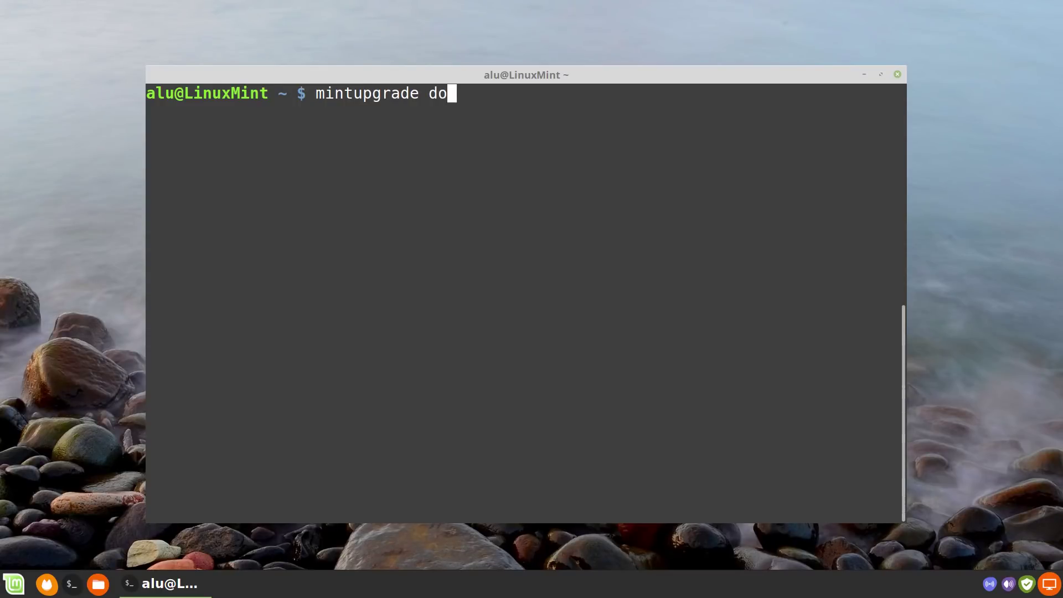
text(wnload)
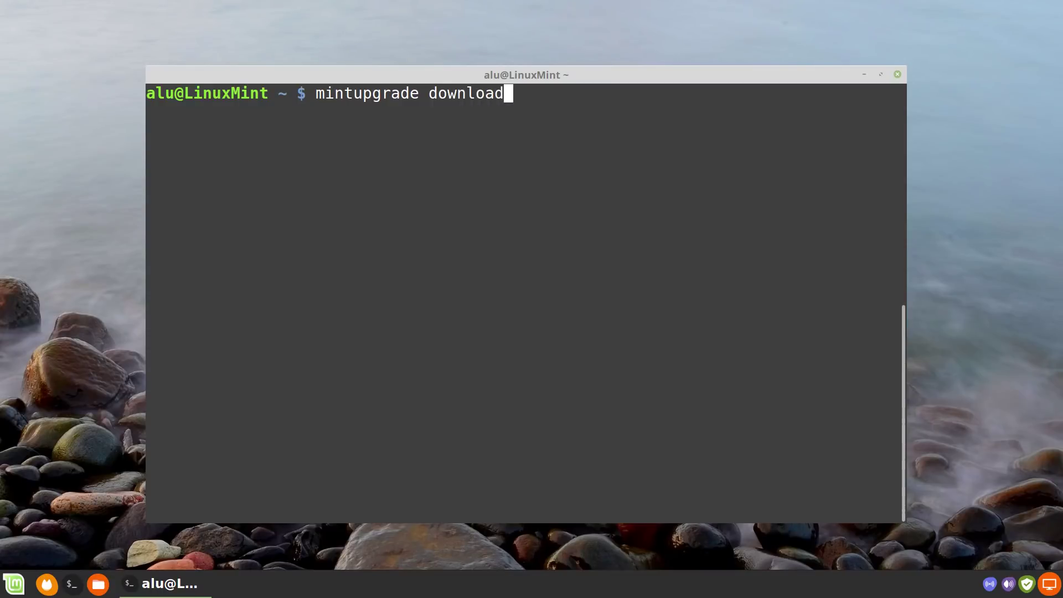
key(Return)
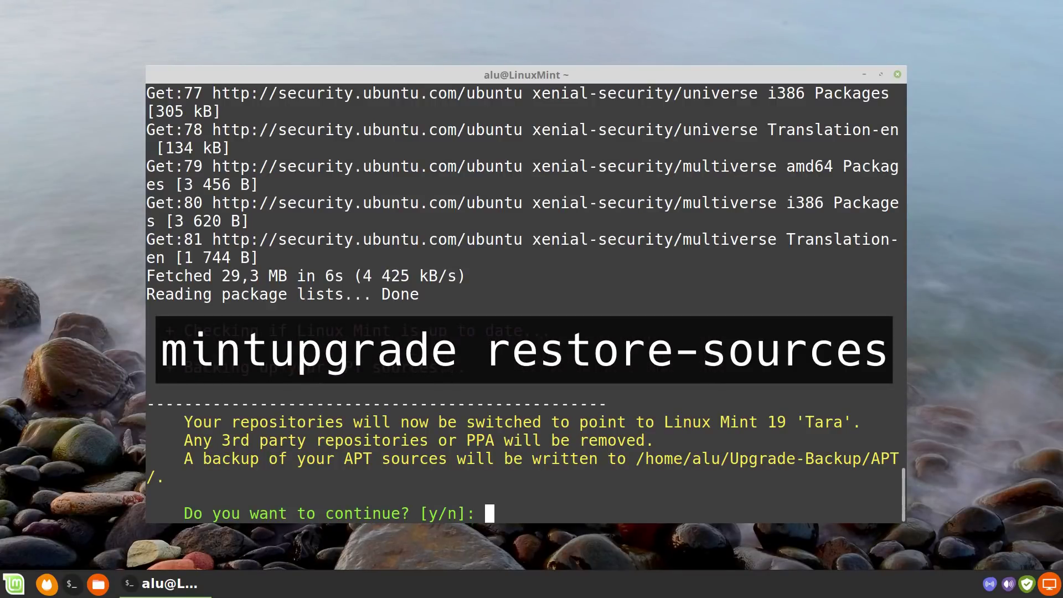
Confirm switching repositories to 'Tara' and downloading the 1 282 MB of packages, then clear the output
text(y)
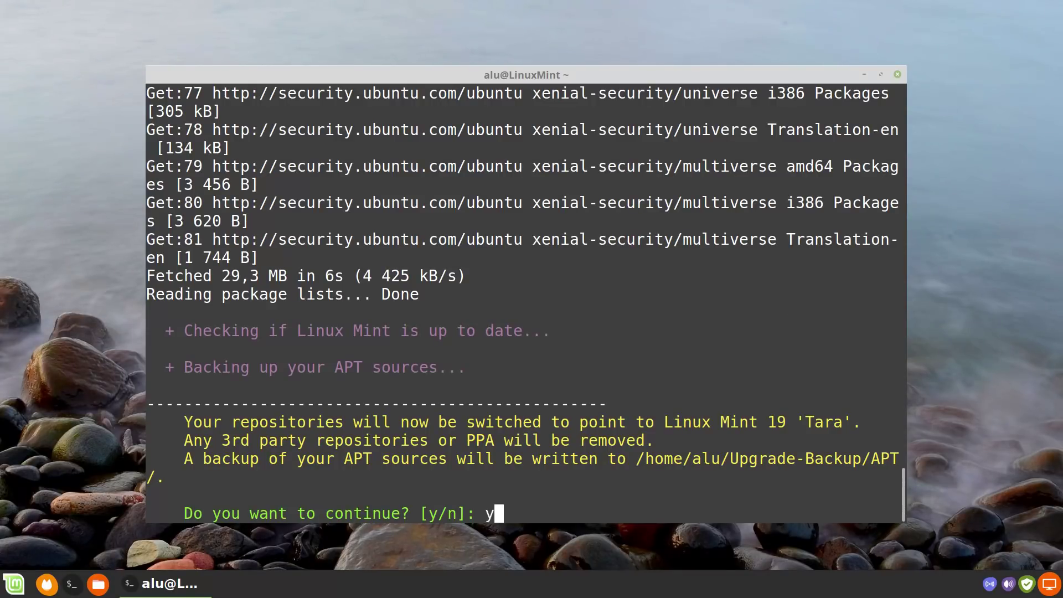
key(Return)
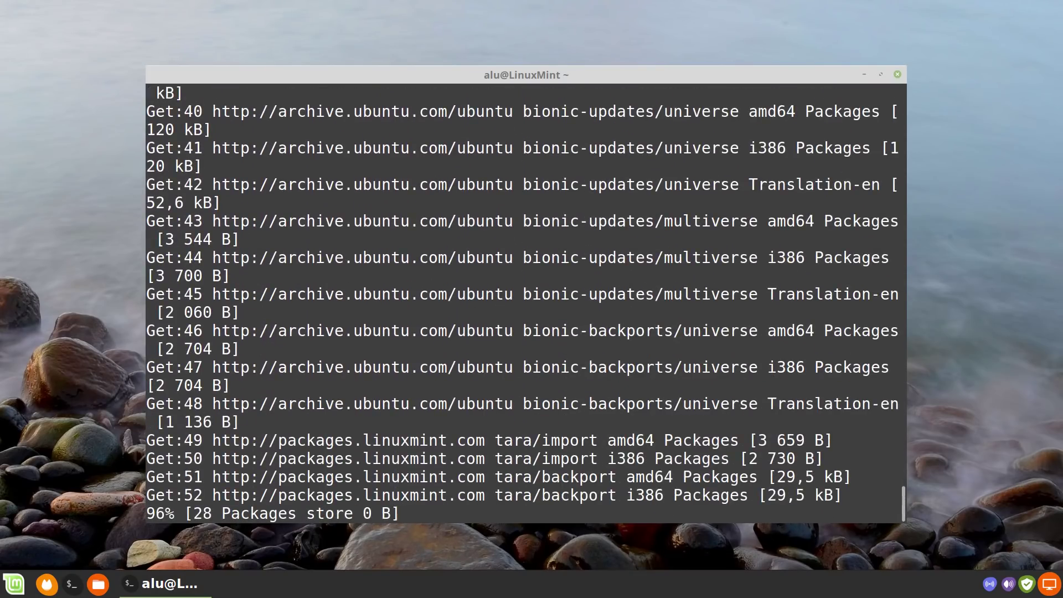
text(y)
key(Return)
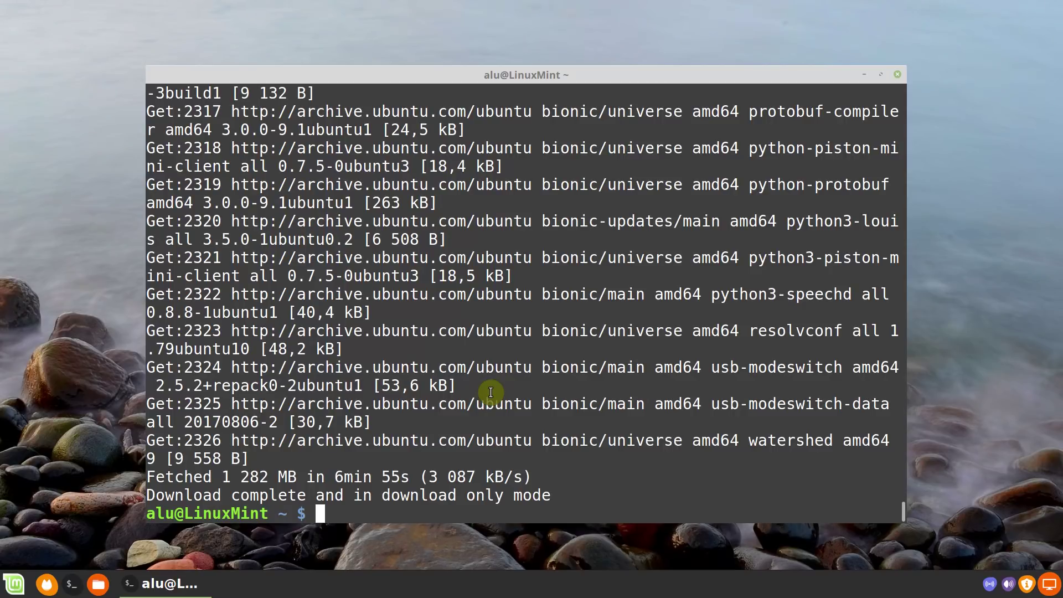
text(clear)
key(Return)
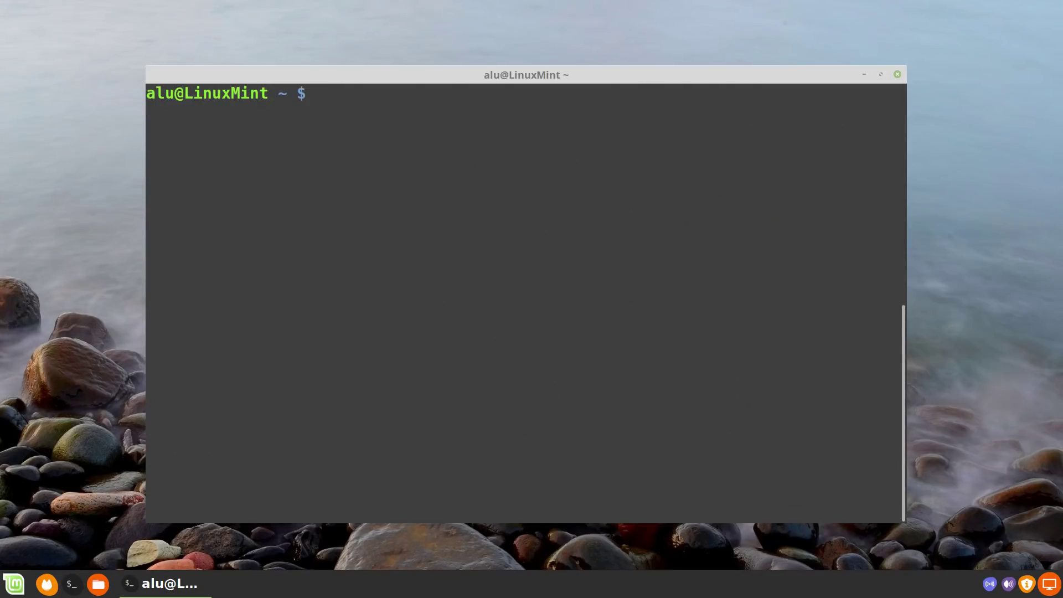
Run mintupgrade upgrade and confirm both prompts for the non-reversible upgrade to Linux Mint 19 'Tara'
text(mintupgrade )
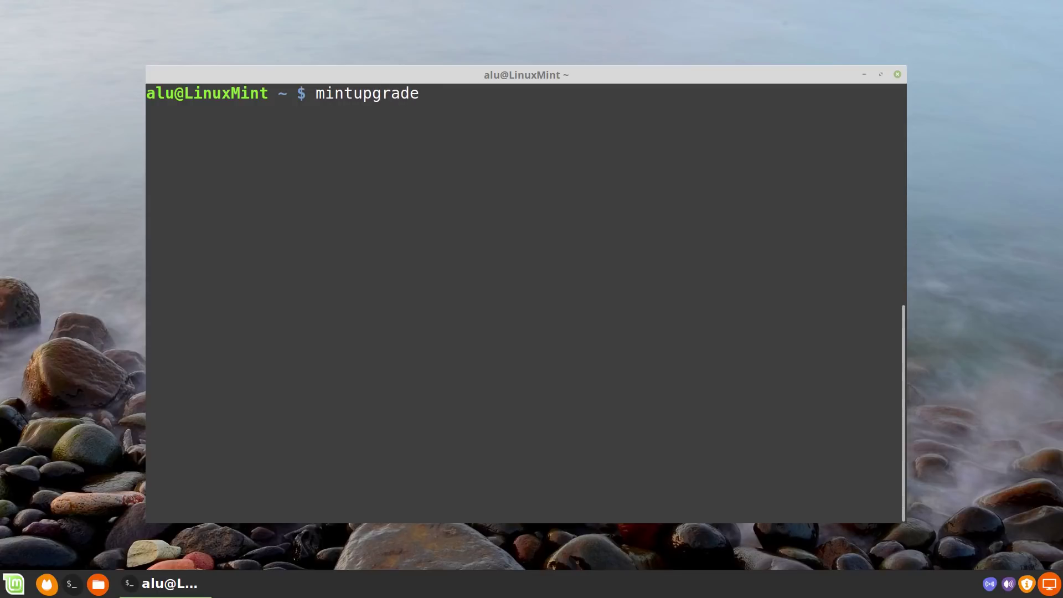
text(upgrade)
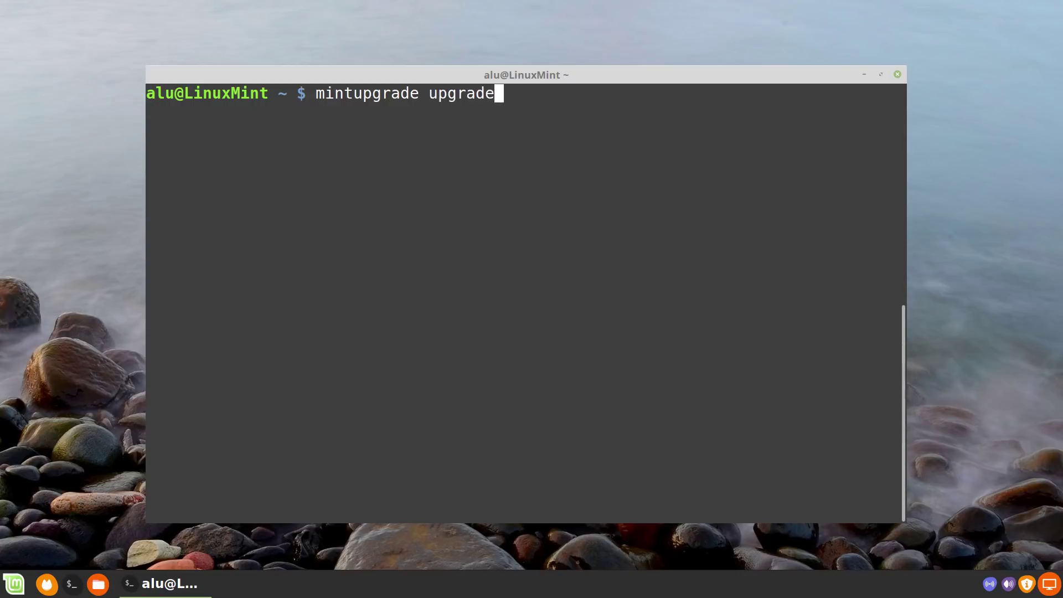
key(Return)
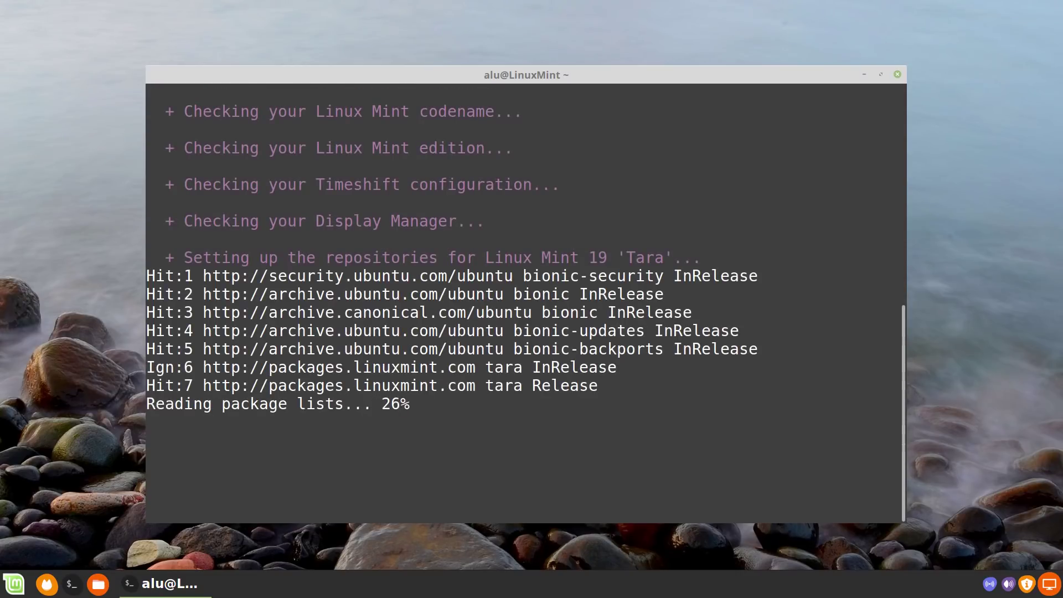
text(y)
key(Return)
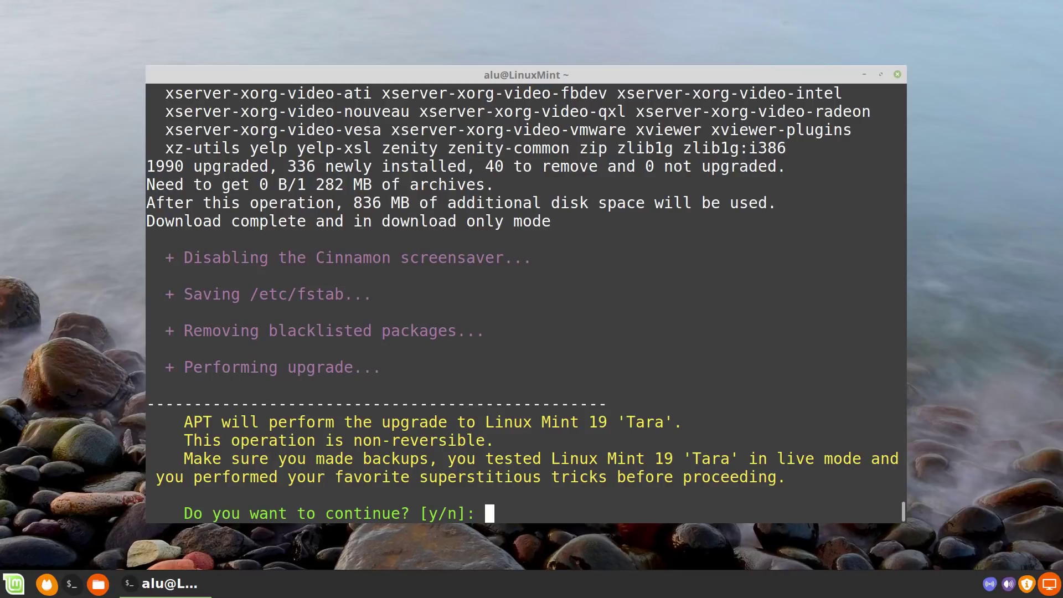
text(y)
key(Return)
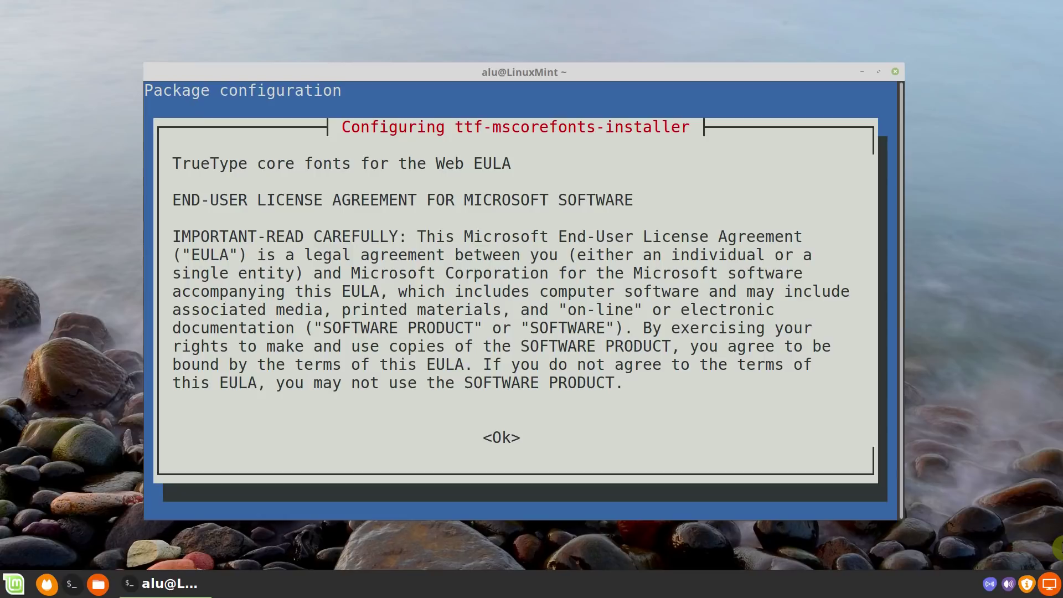
Read through the TrueType core fonts EULA, acknowledge it, and choose Yes to accept the license
key(Down)
key(Down)
key(Down)
key(Down)
key(Down)
key(Down)
key(Down)
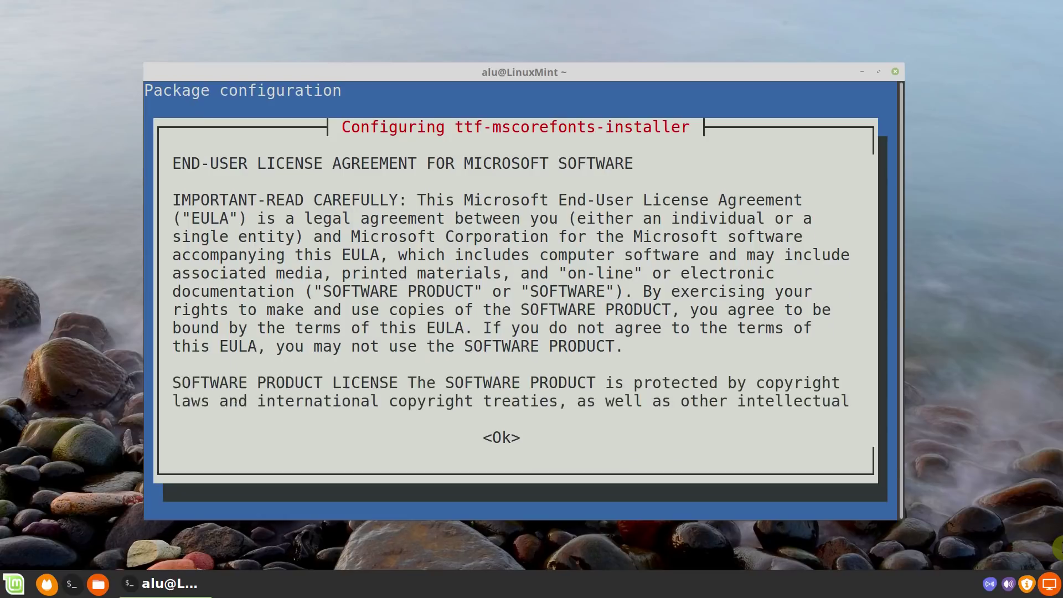
key(Up)
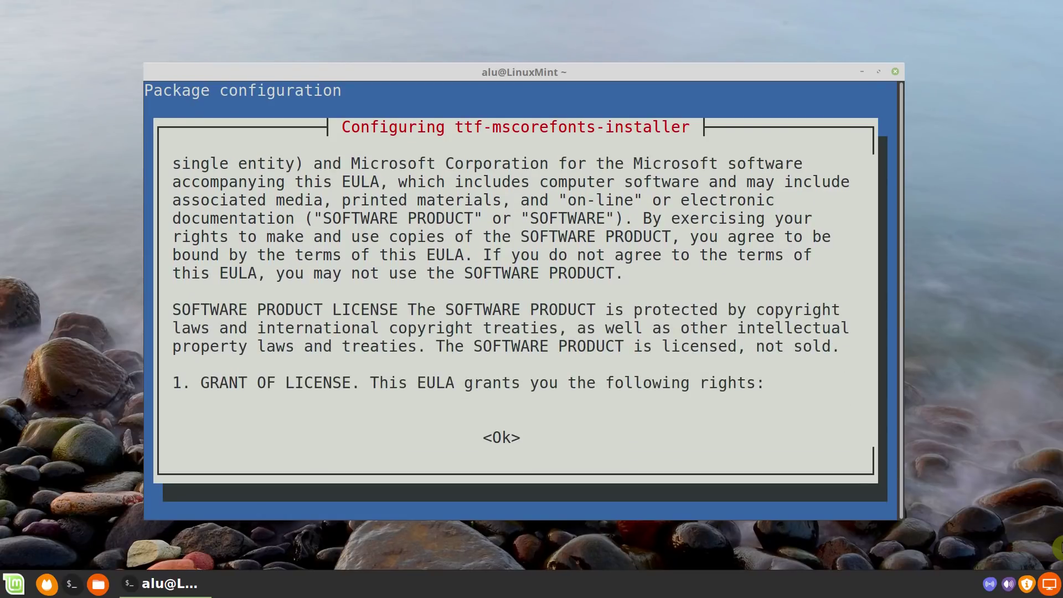
key(Tab)
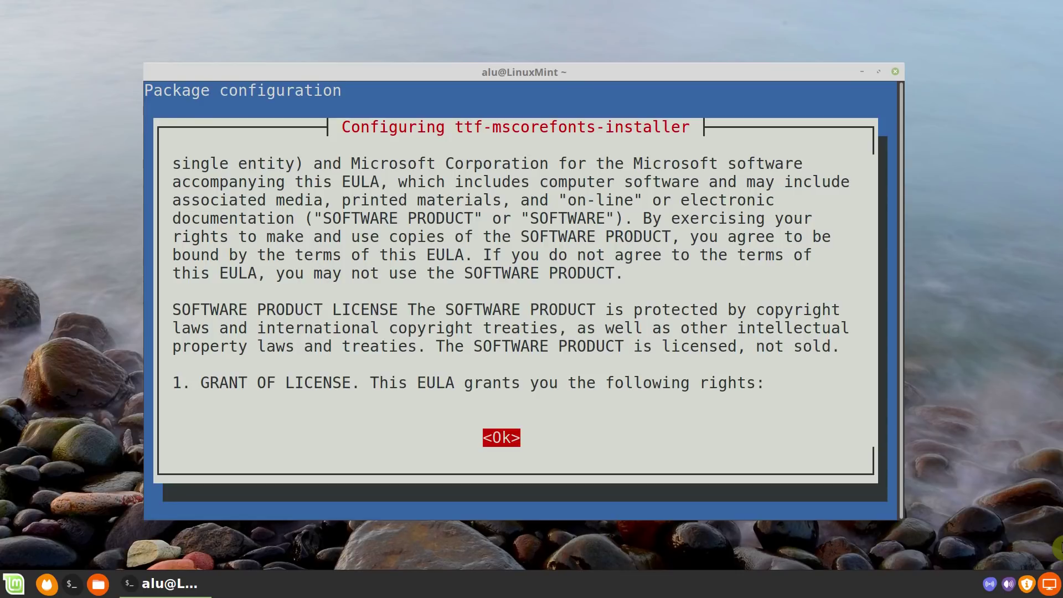
key(Return)
key(Left)
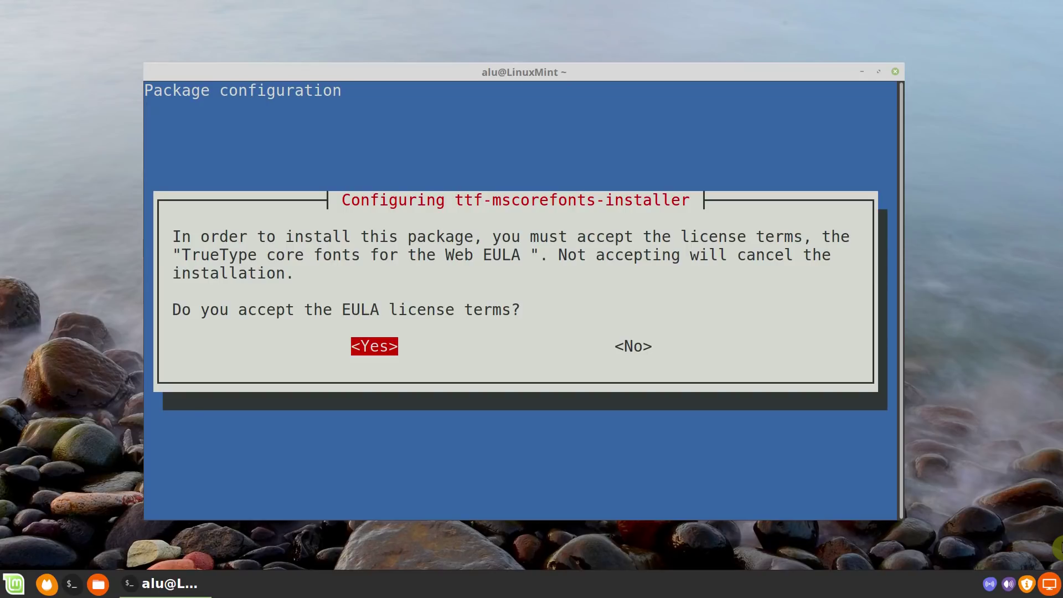
key(Return)
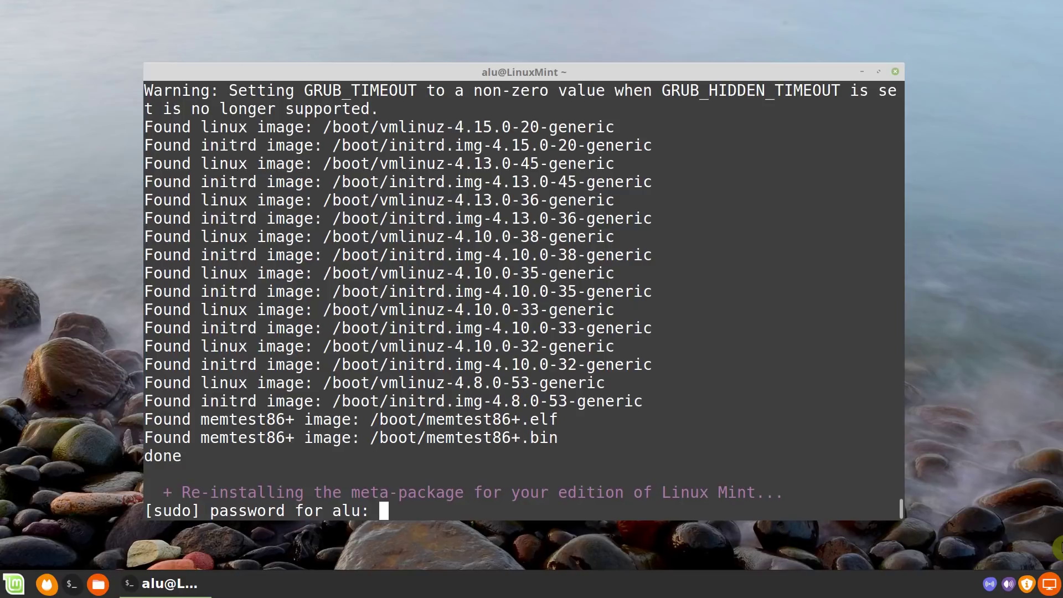
Submit the sudo password and list all fstab files in /etc with ls /etc/fstab*
key(Return)
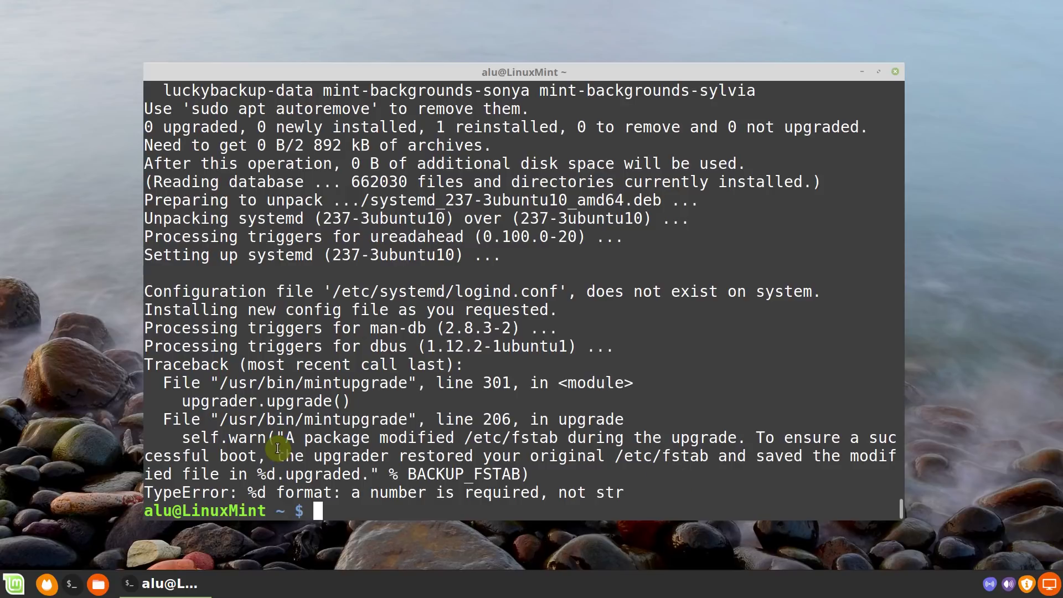
drag(258, 474, 358, 476)
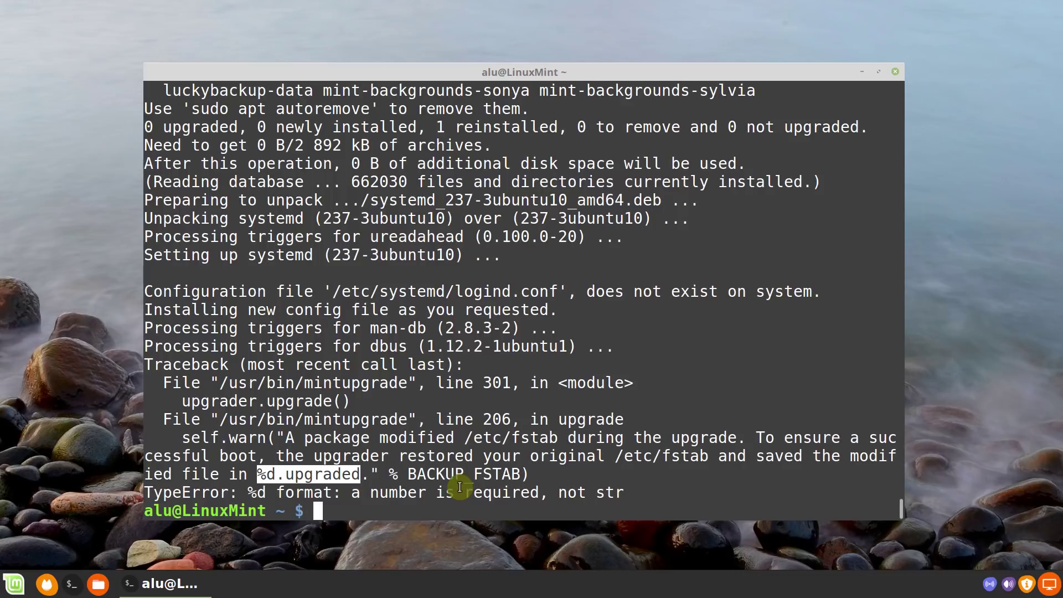
double_click(662, 455)
text(ls)
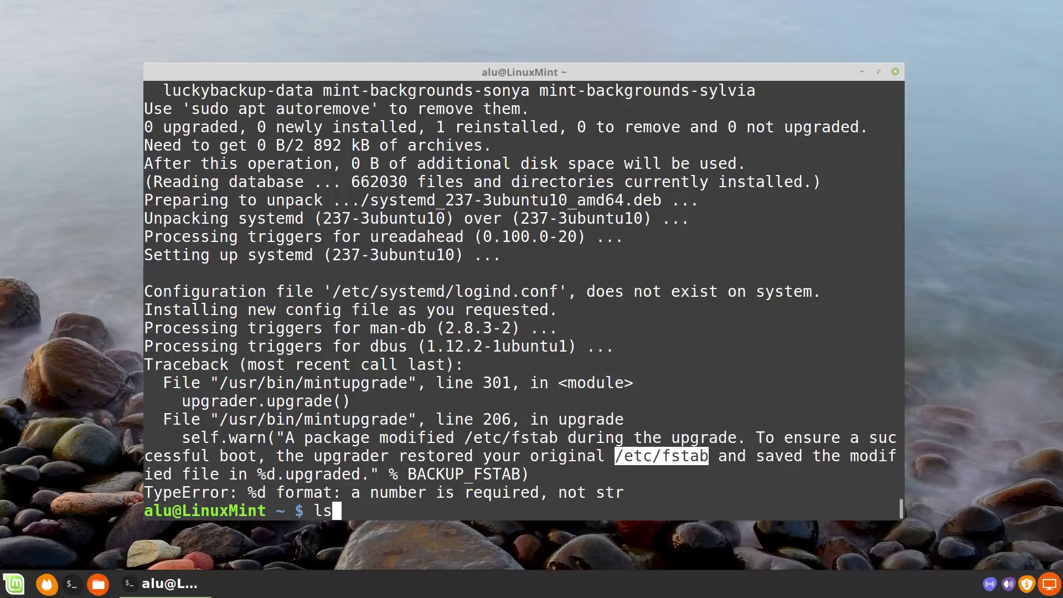
text( /etc/fstab*)
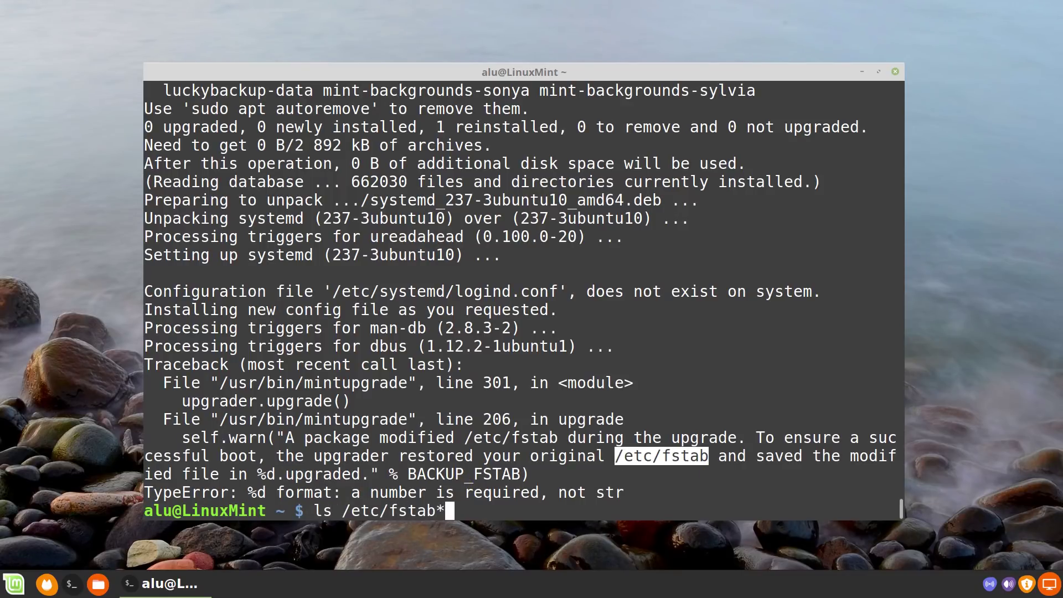
key(Return)
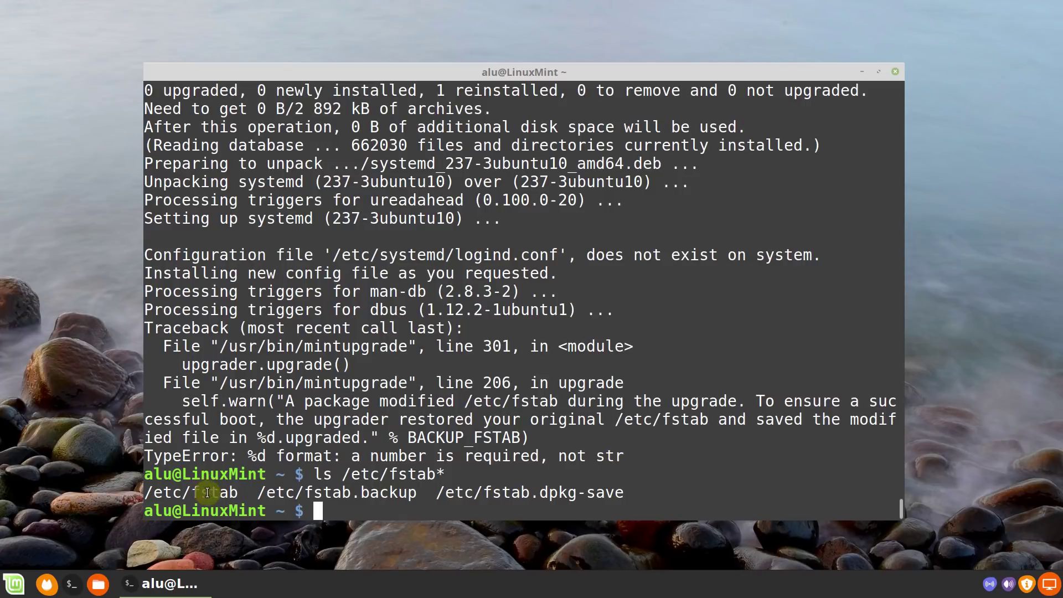
Print the current /etc/fstab contents with cat
drag(239, 492, 145, 492)
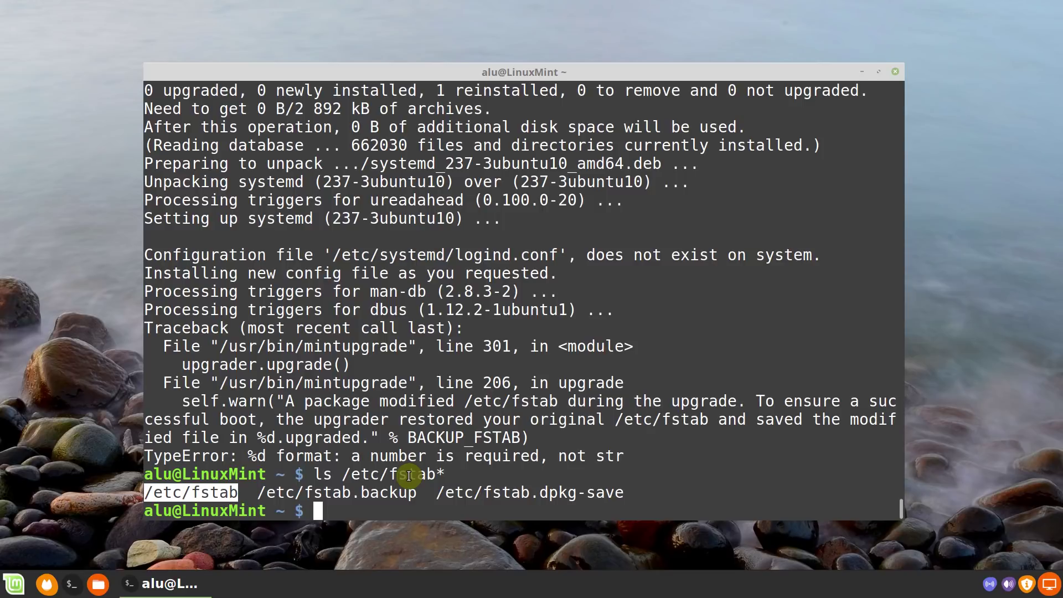
click(409, 476)
text(cat )
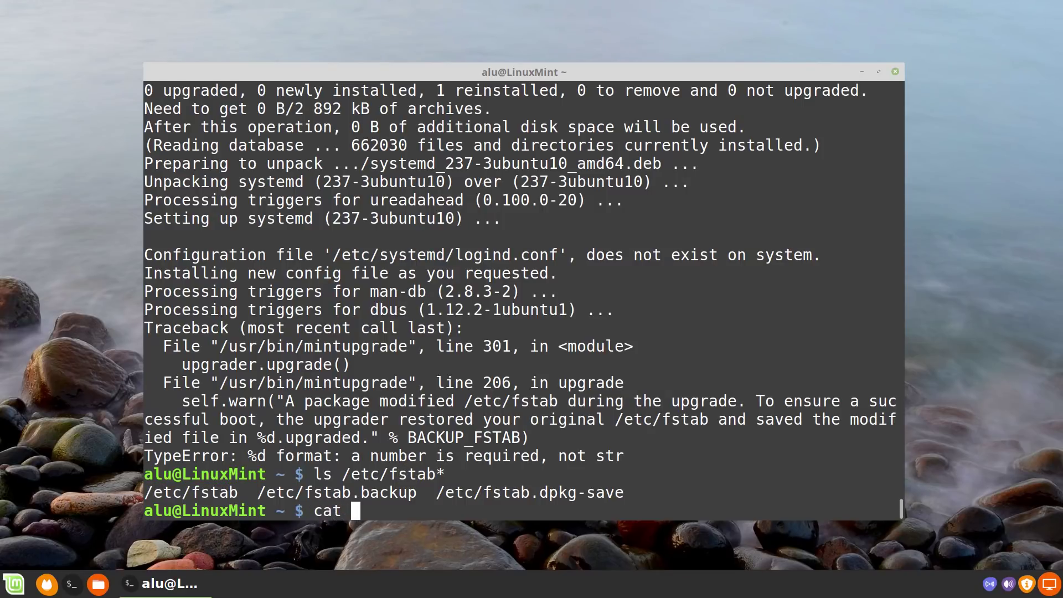
text(/etc/fstab)
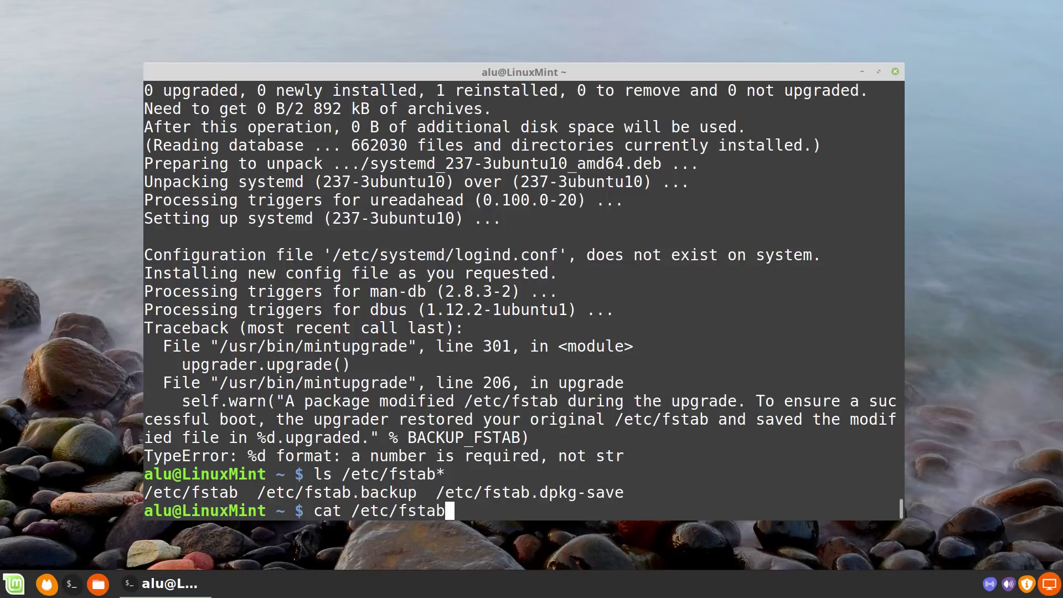
key(Return)
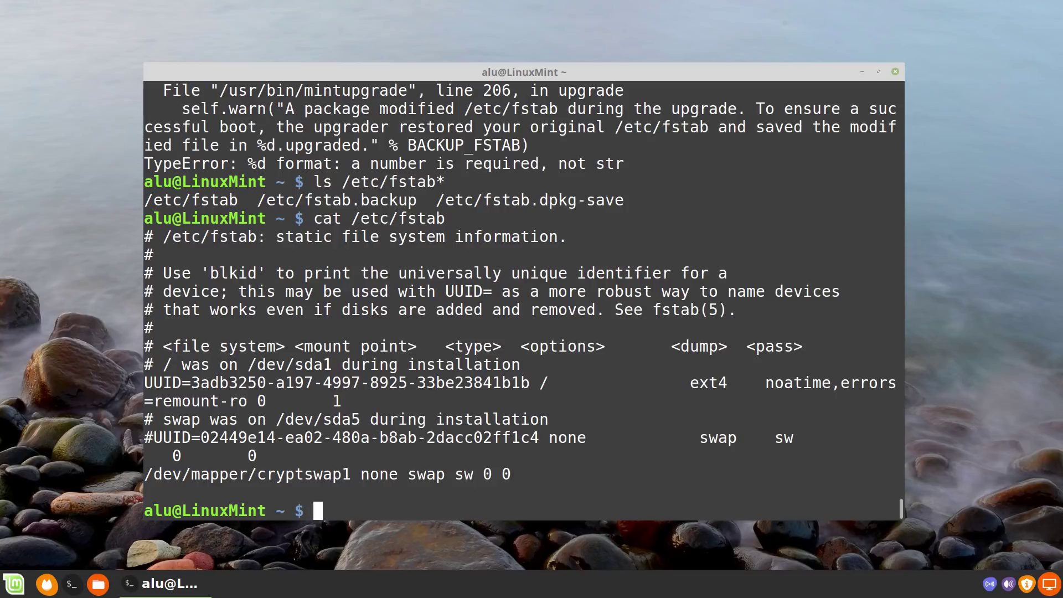
Print /etc/fstab.backup by editing the previous command with Tab completion
key(Up)
text(.)
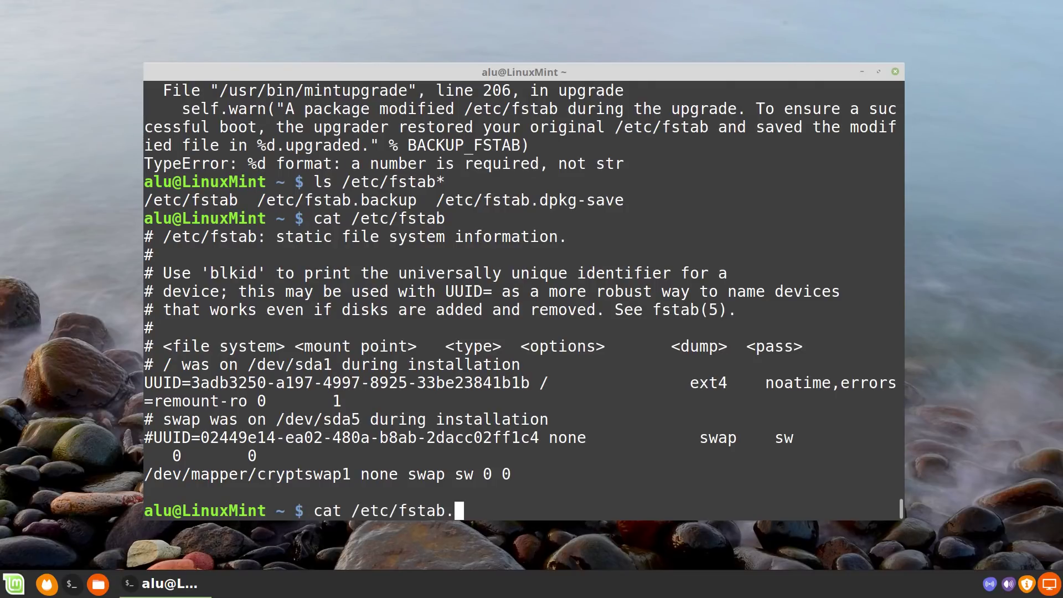
text(ba)
key(Tab)
key(Return)
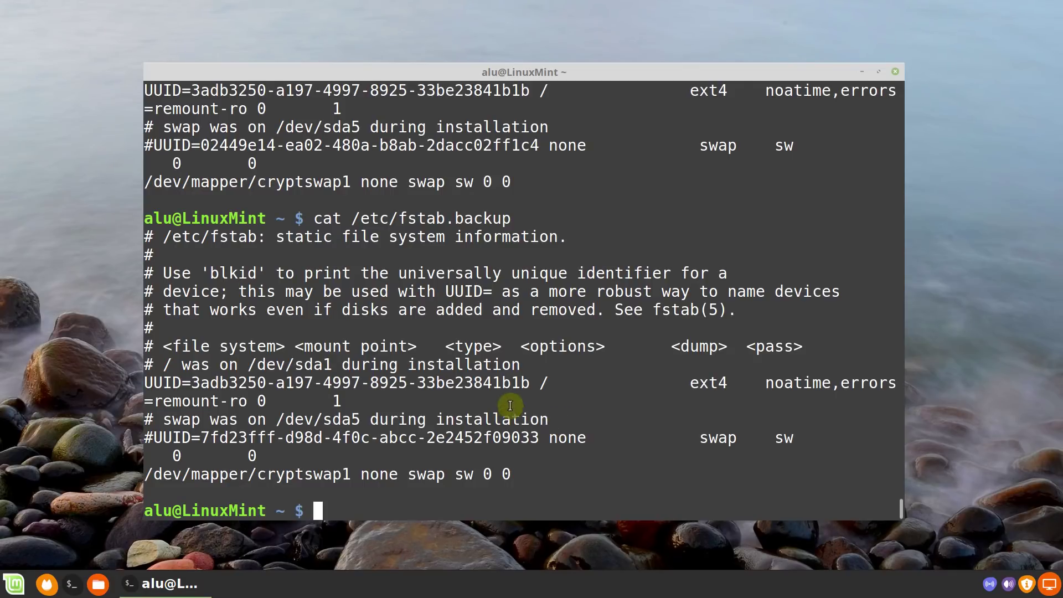
Compare the swap UUID in the current fstab with the commented one in fstab.backup
scroll(512, 247, up, 1)
scroll(512, 247, up, 1)
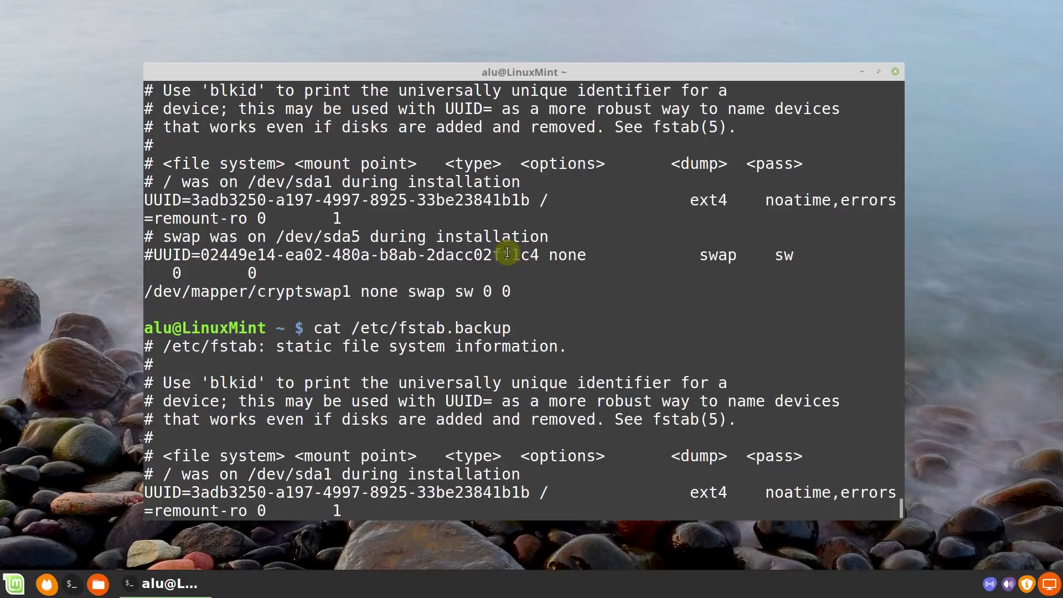
double_click(505, 253)
scroll(523, 334, down, 2)
double_click(501, 439)
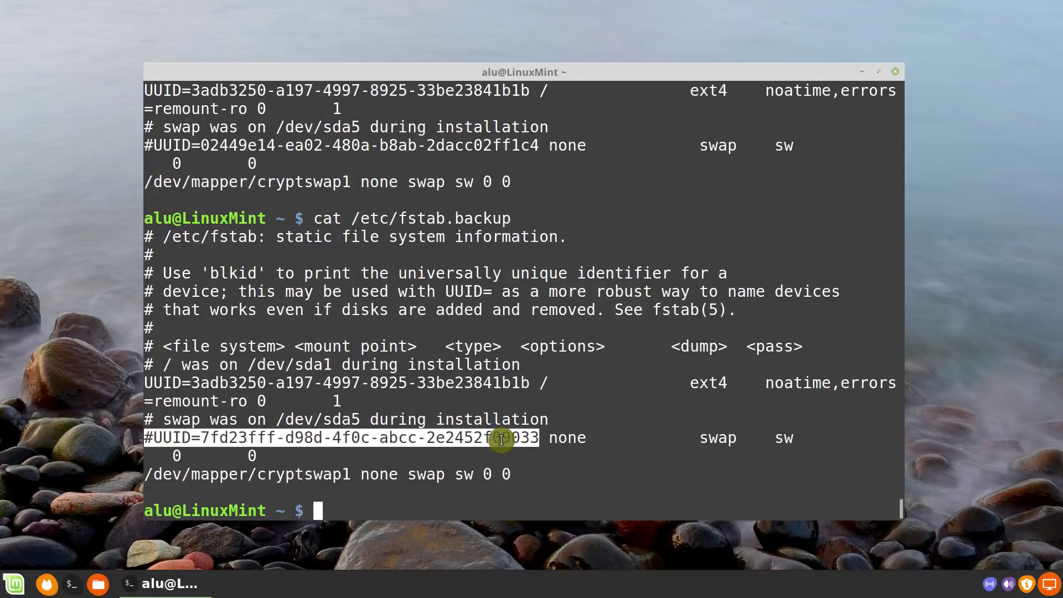
scroll(501, 438, up, 1)
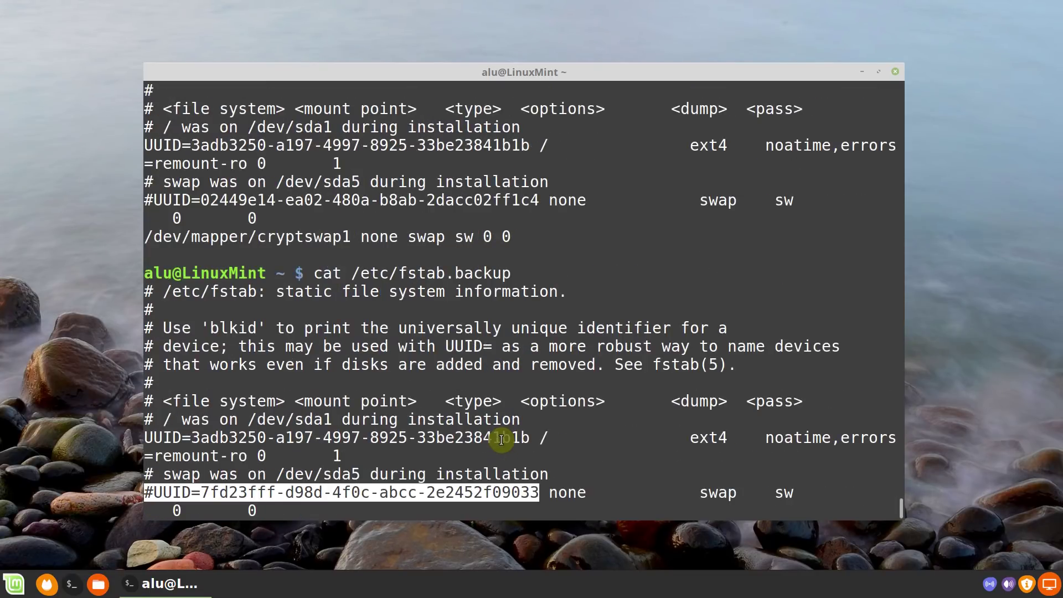
double_click(483, 200)
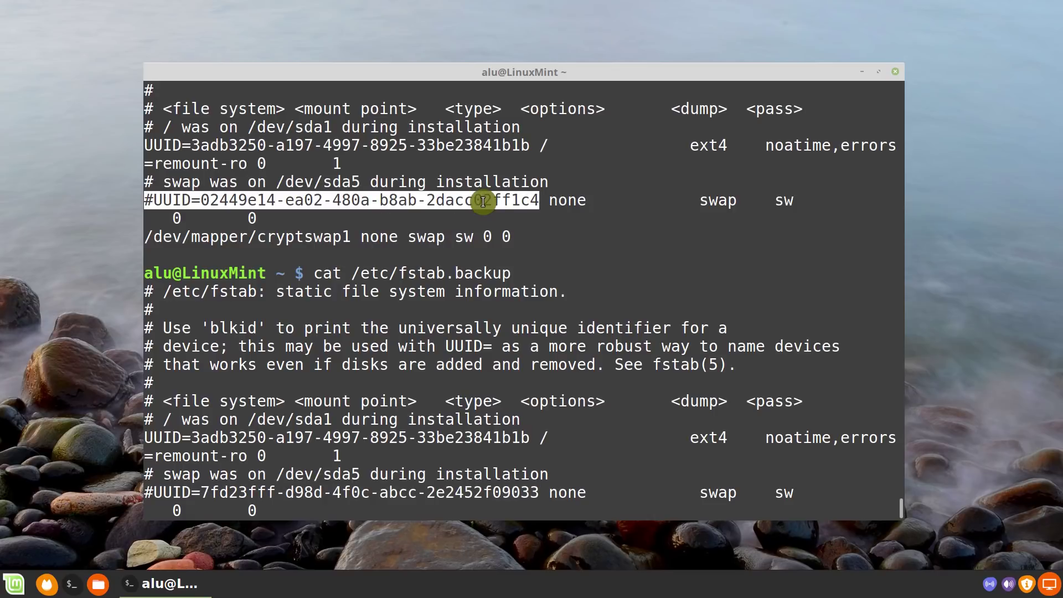
scroll(499, 313, down, 1)
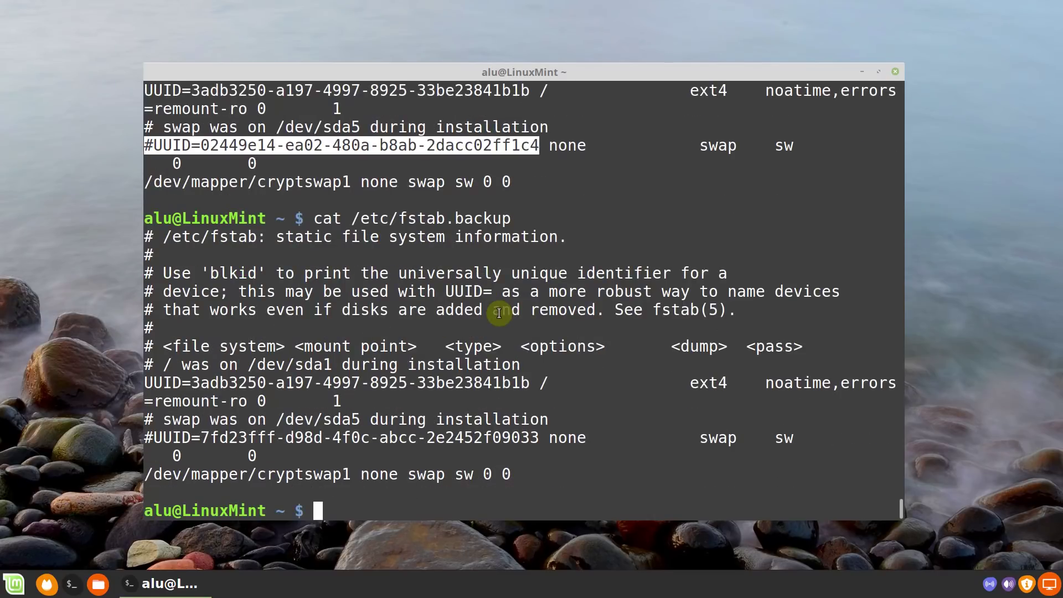
key(Up)
key(BackSpace)
key(BackSpace)
key(BackSpace)
key(BackSpace)
key(BackSpace)
key(BackSpace)
key(BackSpace)
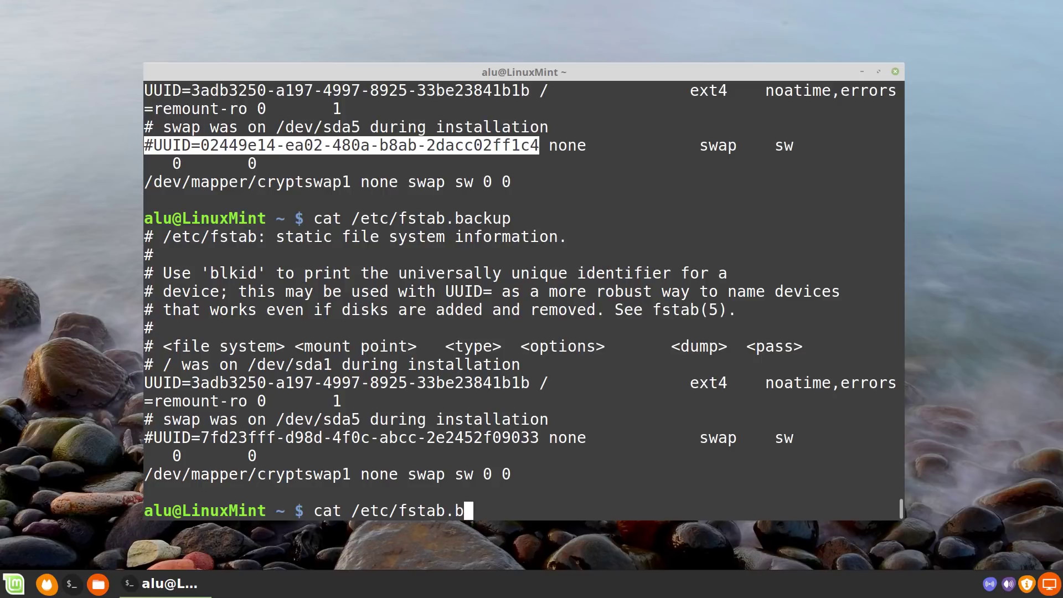
Print /etc/fstab.dpkg-save using the recalled cat command and Tab completion
text(d)
key(Tab)
key(Return)
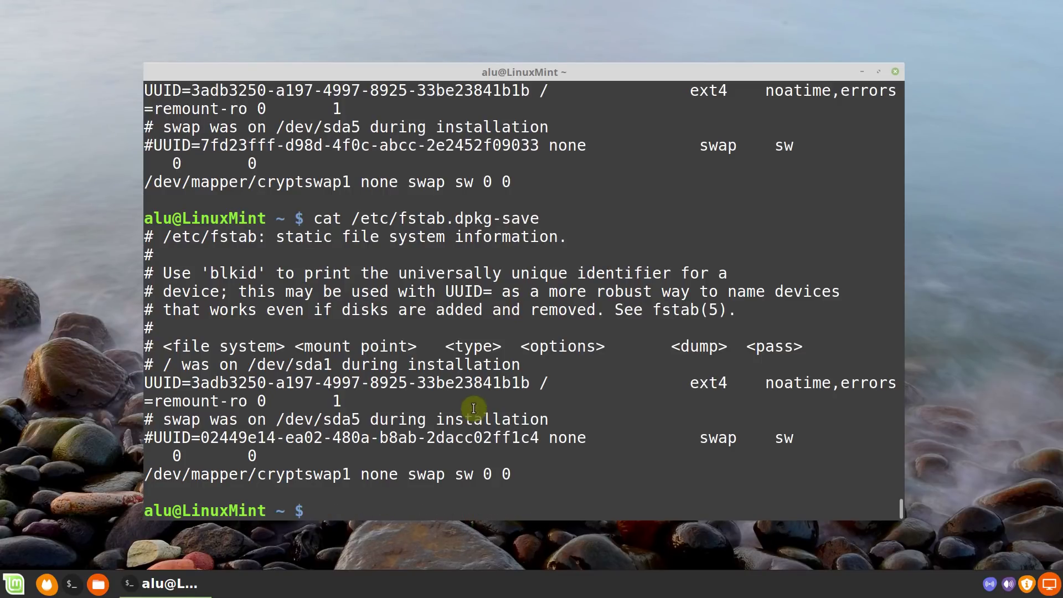
Compare the dpkg-save commented swap UUID against the current fstab's swap UUID
double_click(471, 383)
double_click(475, 438)
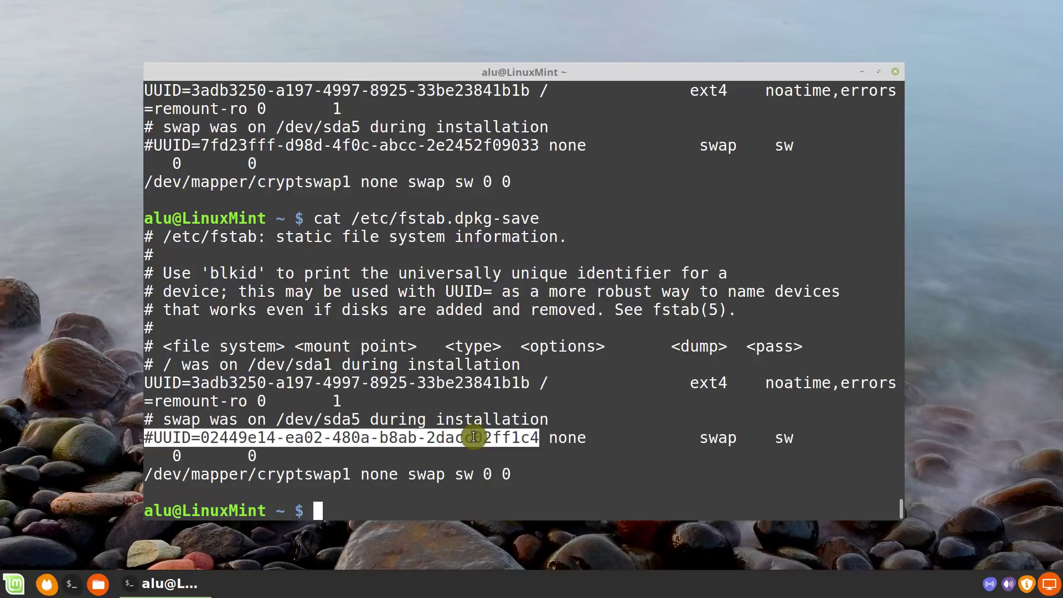
scroll(526, 440, up, 4)
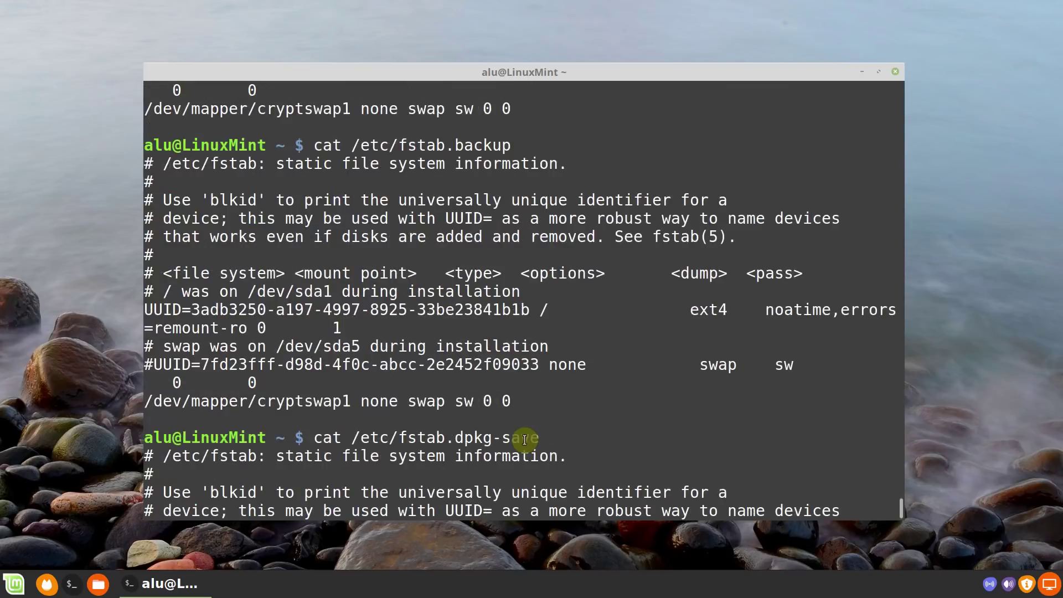
drag(511, 367, 537, 365)
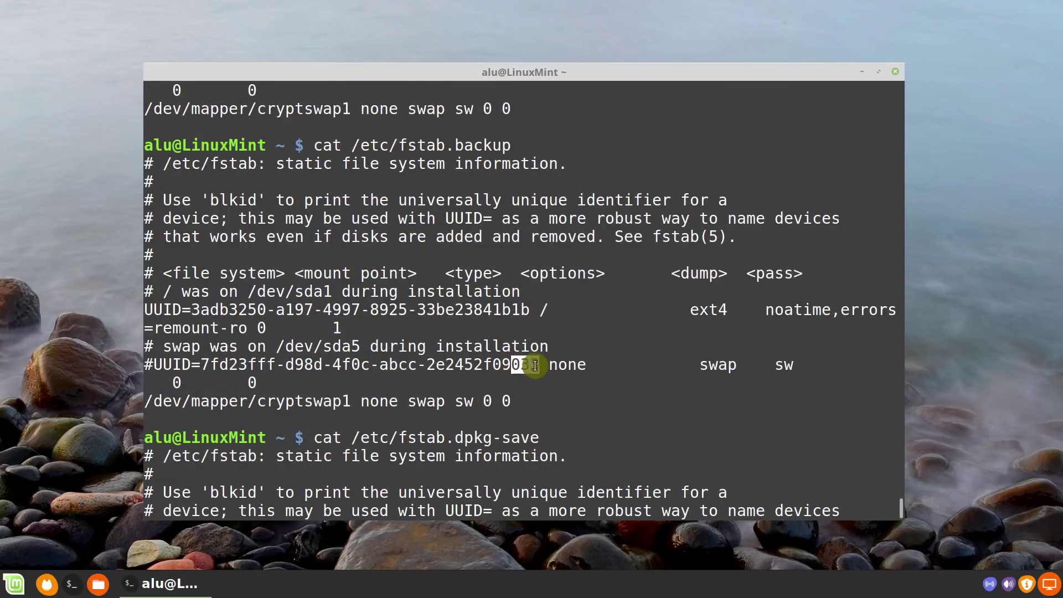
scroll(533, 375, up, 1)
scroll(533, 374, up, 1)
drag(502, 182, 540, 183)
scroll(549, 261, down, 6)
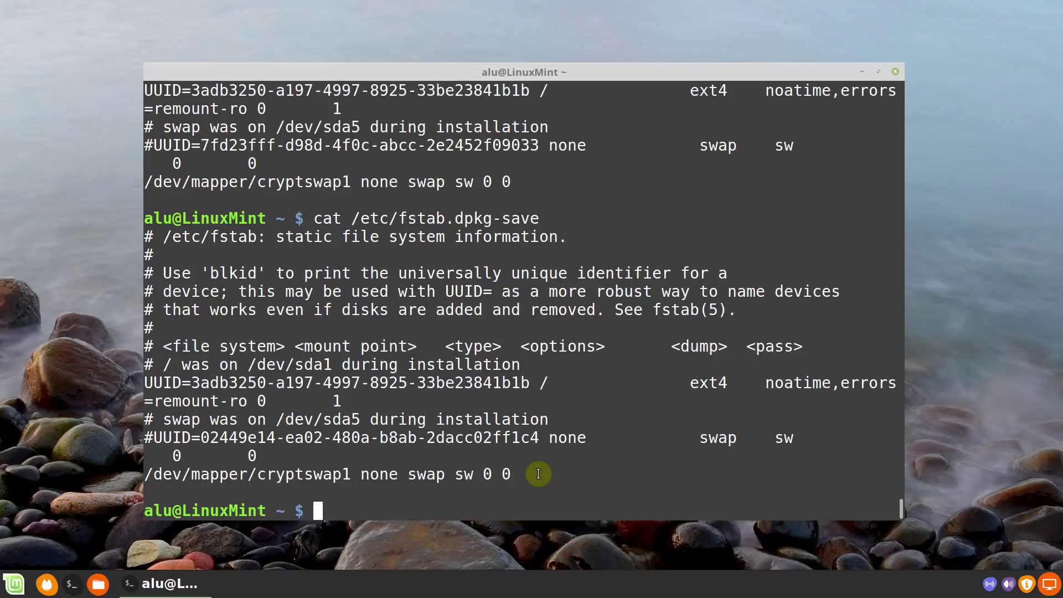
Reboot with sudo reboot, log back in with the account password, and open the Mint menu
text(sudo rebo)
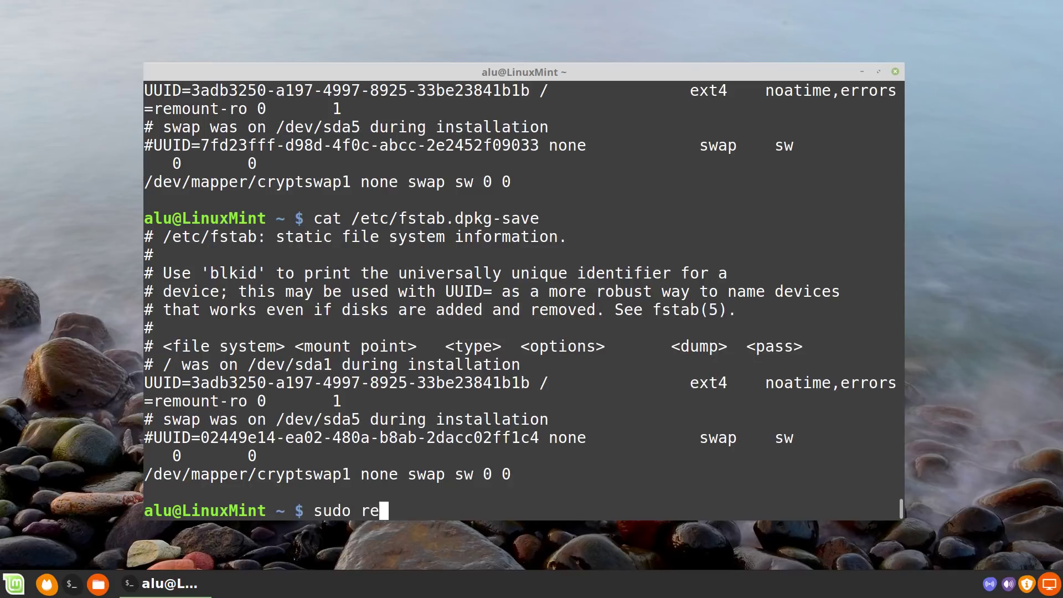
text(ot)
key(Return)
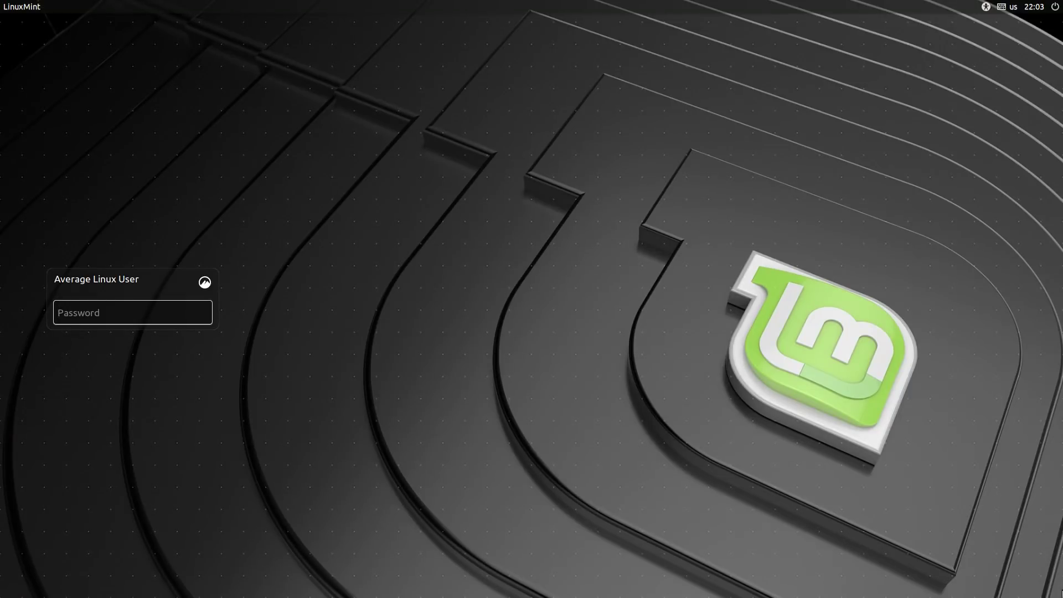
text(****)
key(Return)
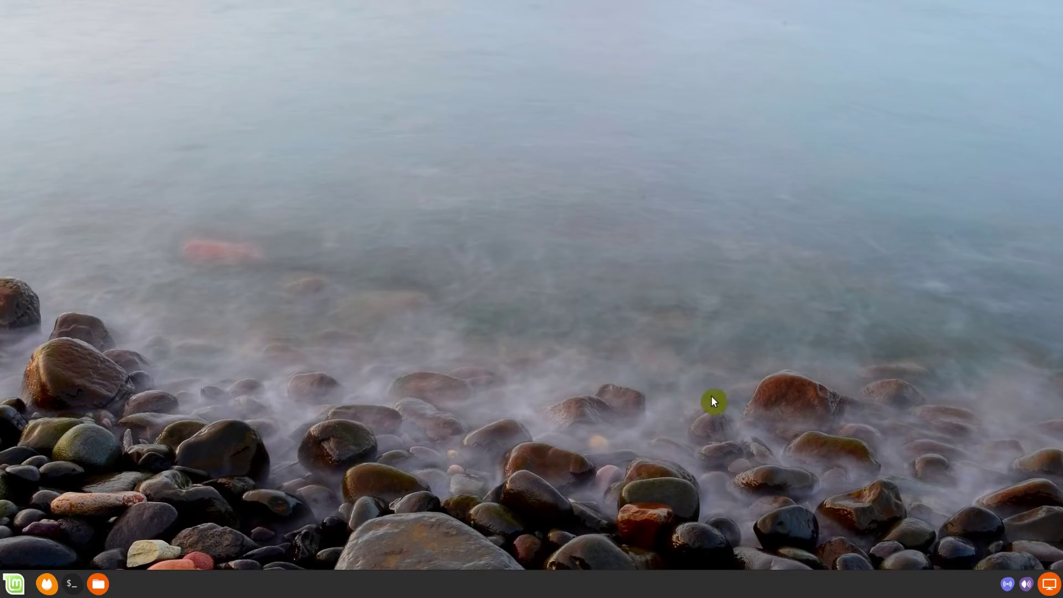
click(26, 587)
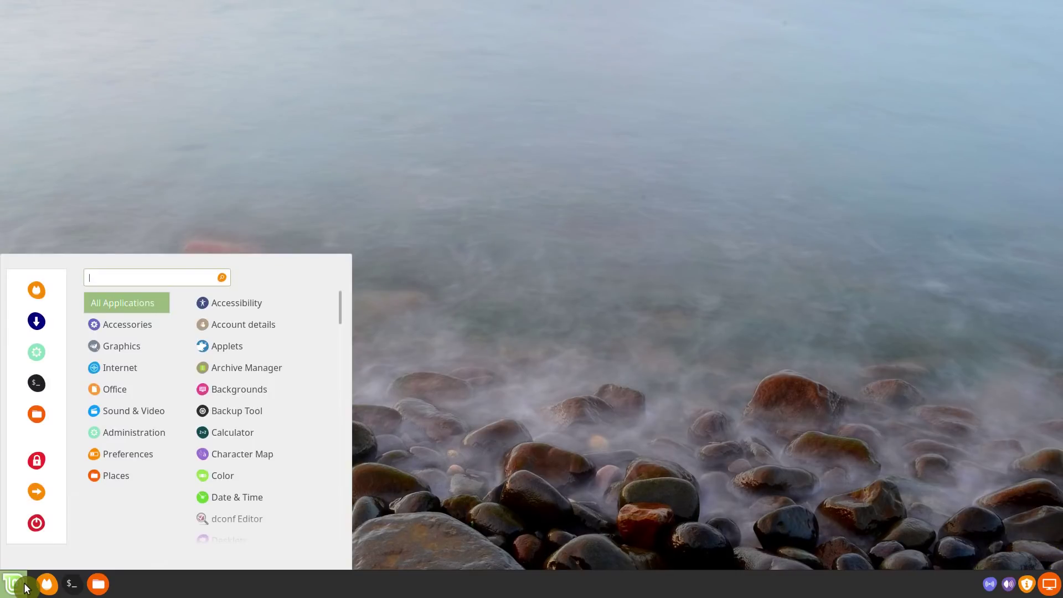
Check in System Info that Linux Mint 19 Cinnamon is running, then close it
text(i)
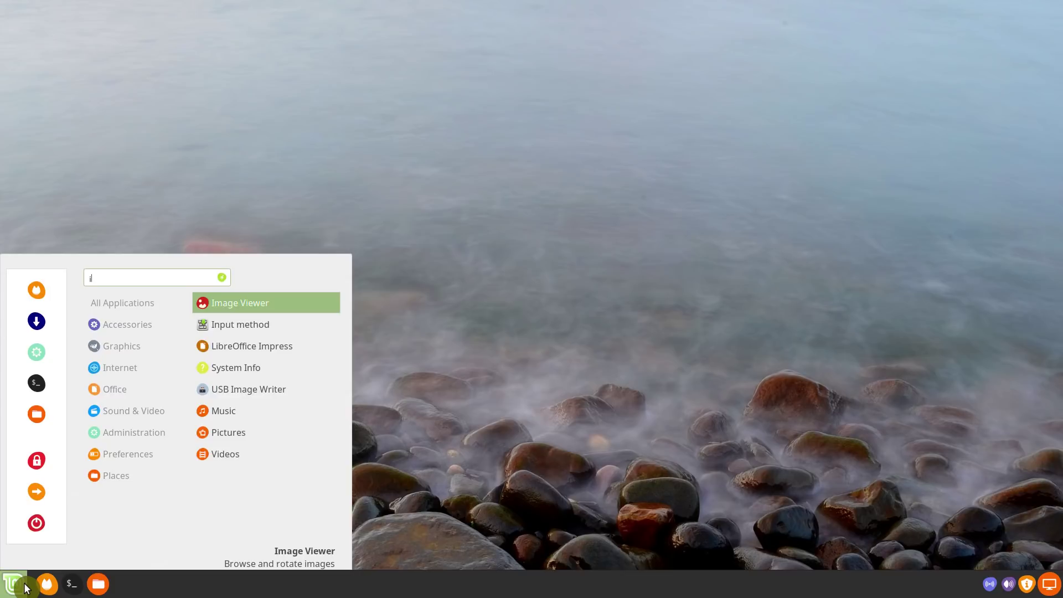
text(nfo)
key(Return)
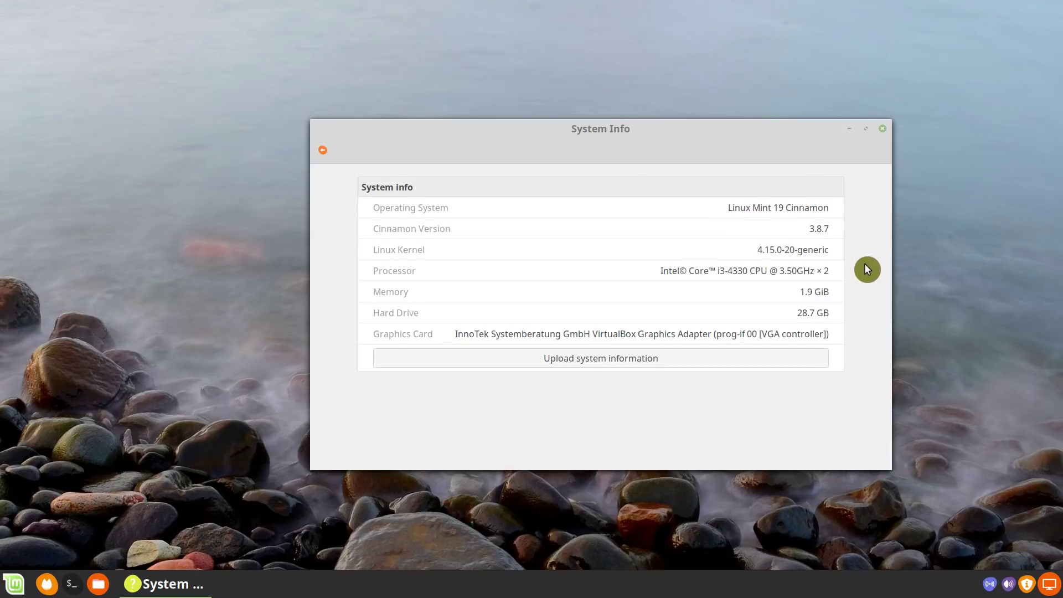
click(885, 130)
Run sudo apt update in a new terminal window
click(77, 581)
text(sudo apt update)
key(Return)
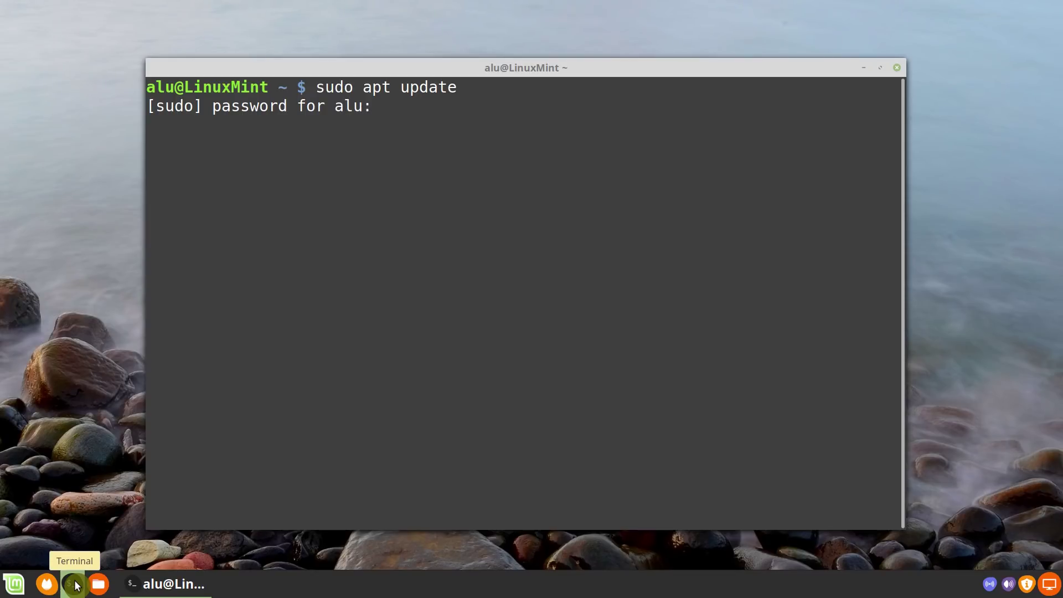
Authenticate apt update, then run sudo apt upgrade, which reports 0 upgraded and suggests autoremove
key(Return)
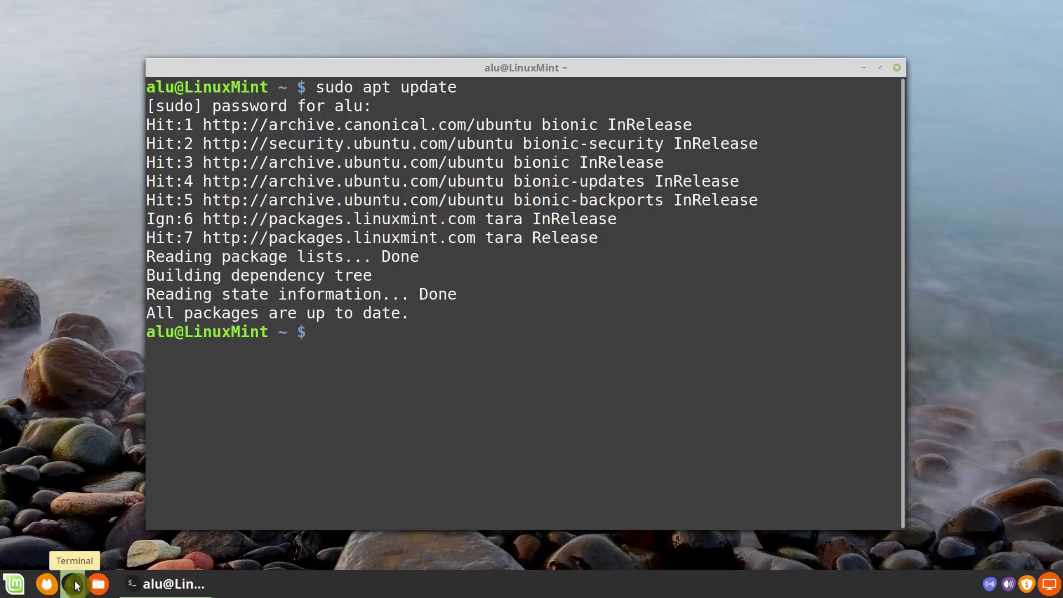
key(Up)
key(BackSpace)
key(BackSpace)
key(BackSpace)
key(BackSpace)
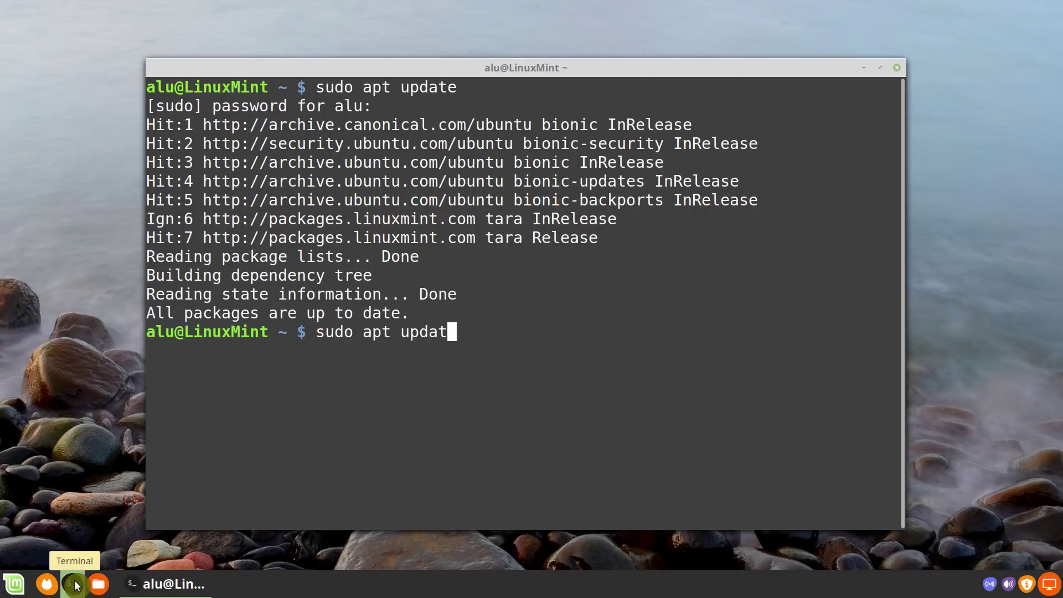
text(grade)
key(Return)
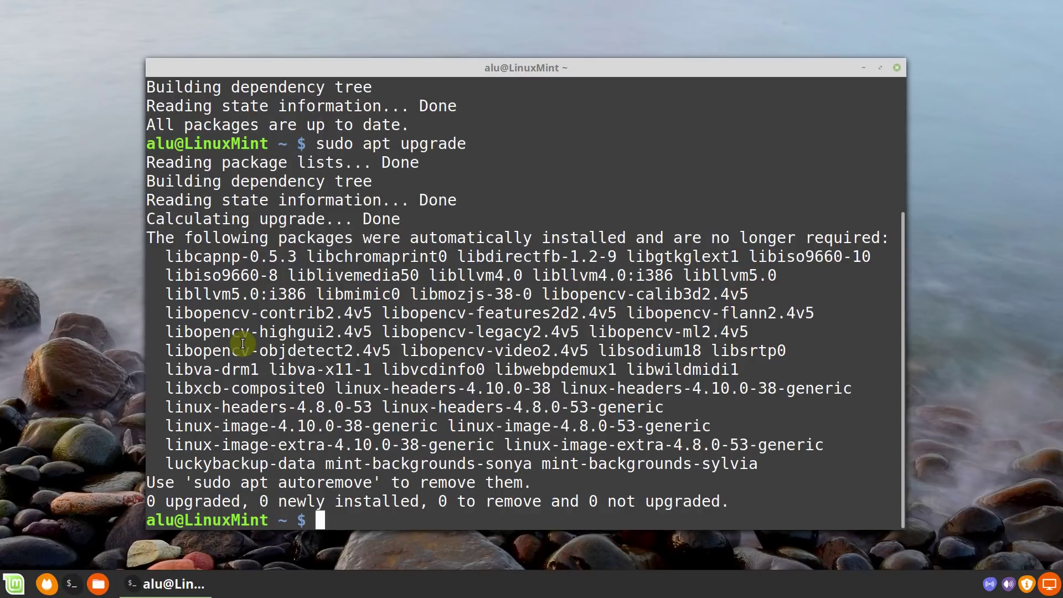
drag(193, 484, 371, 484)
Copy the suggested 'sudo apt autoremove' command and run it at the prompt
right_click(369, 484)
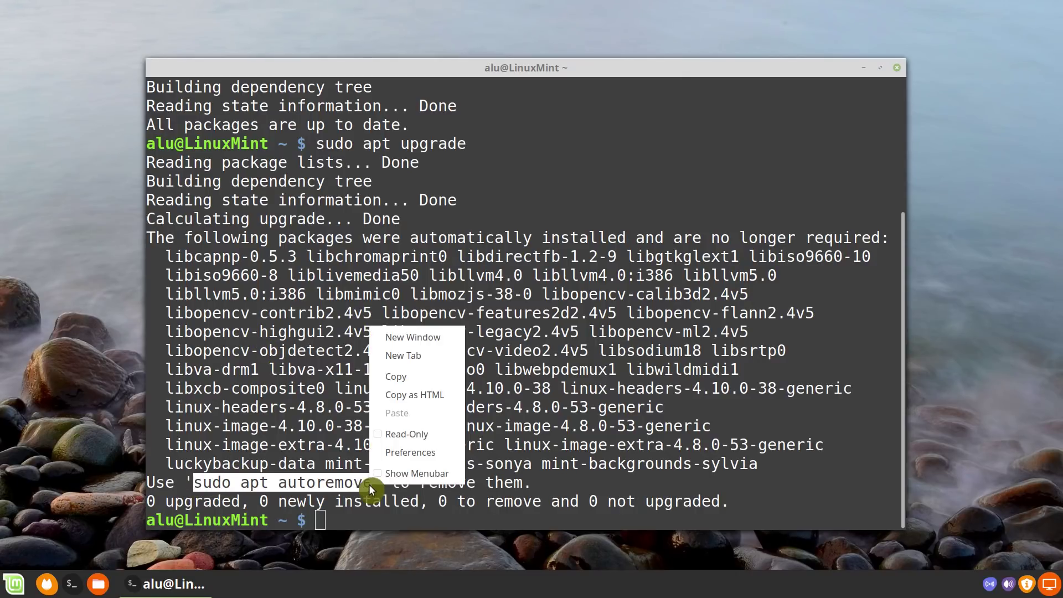
click(396, 377)
click(324, 521)
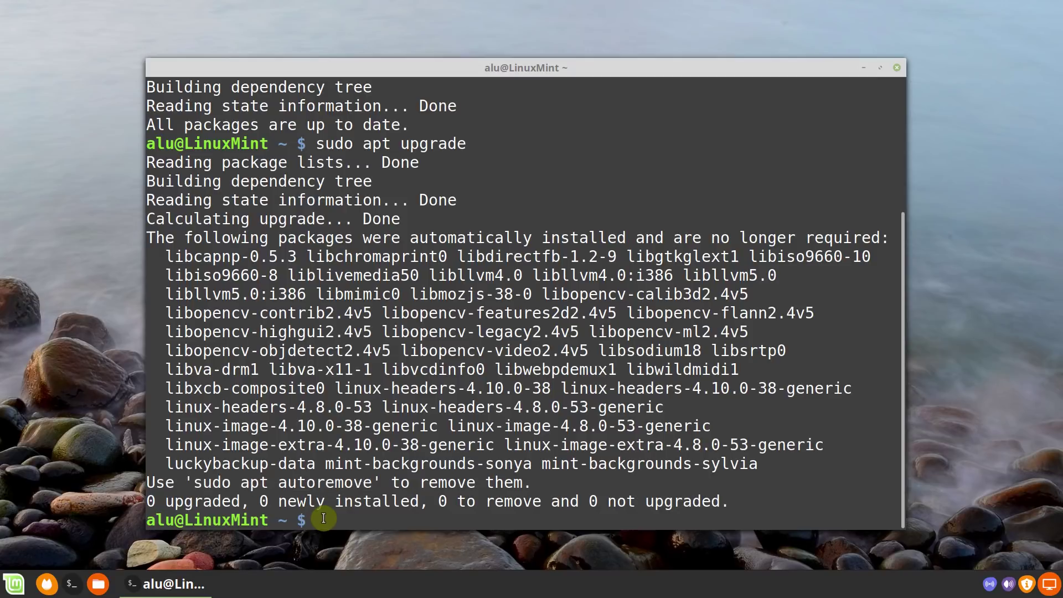
right_click(324, 521)
click(369, 447)
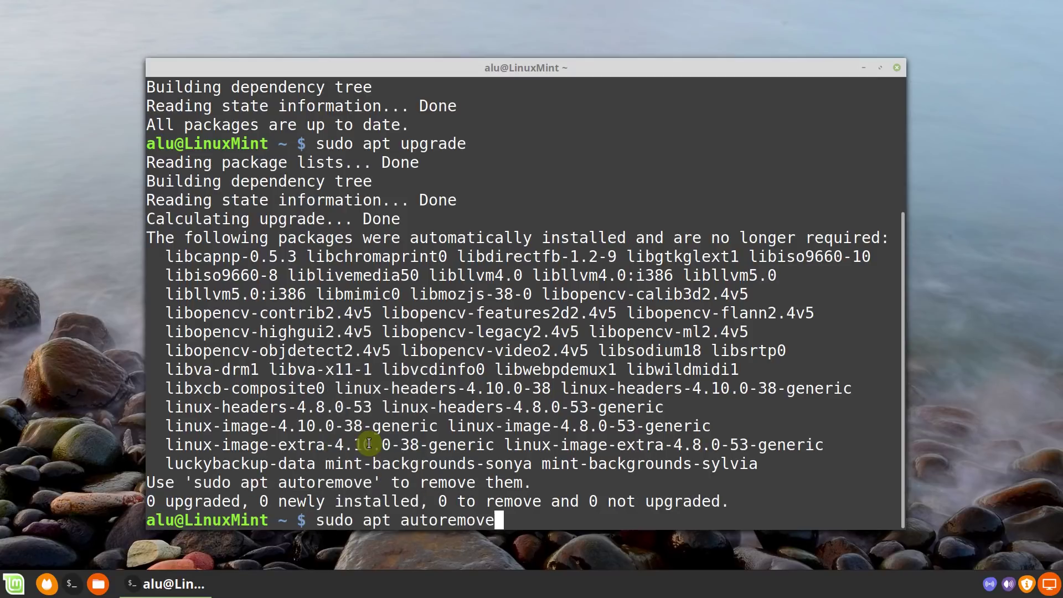
key(Return)
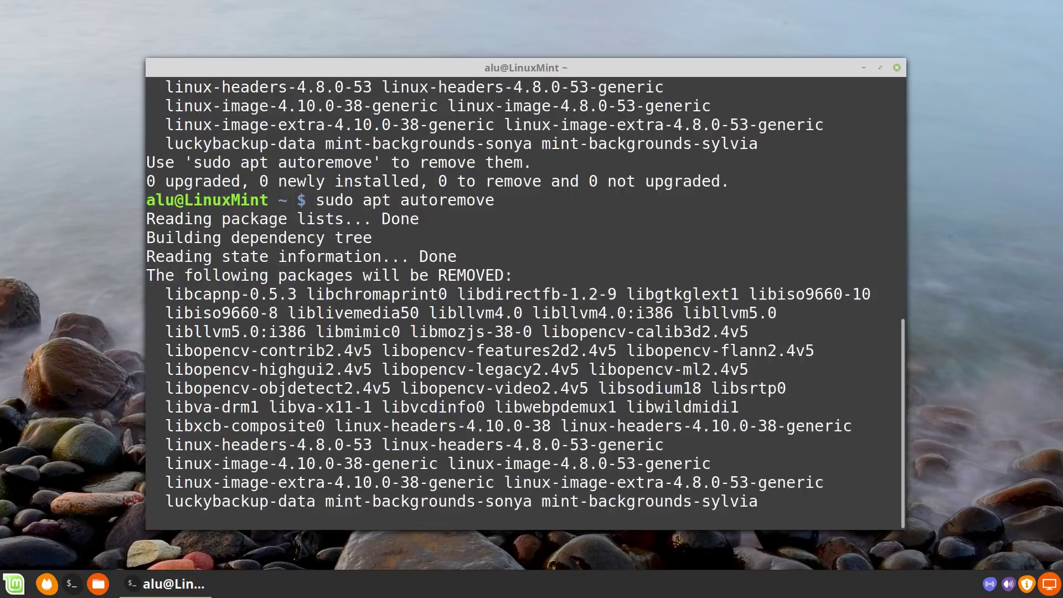
Confirm removing the 41 leftover packages, freeing 953 MB, and close the terminal
text(y)
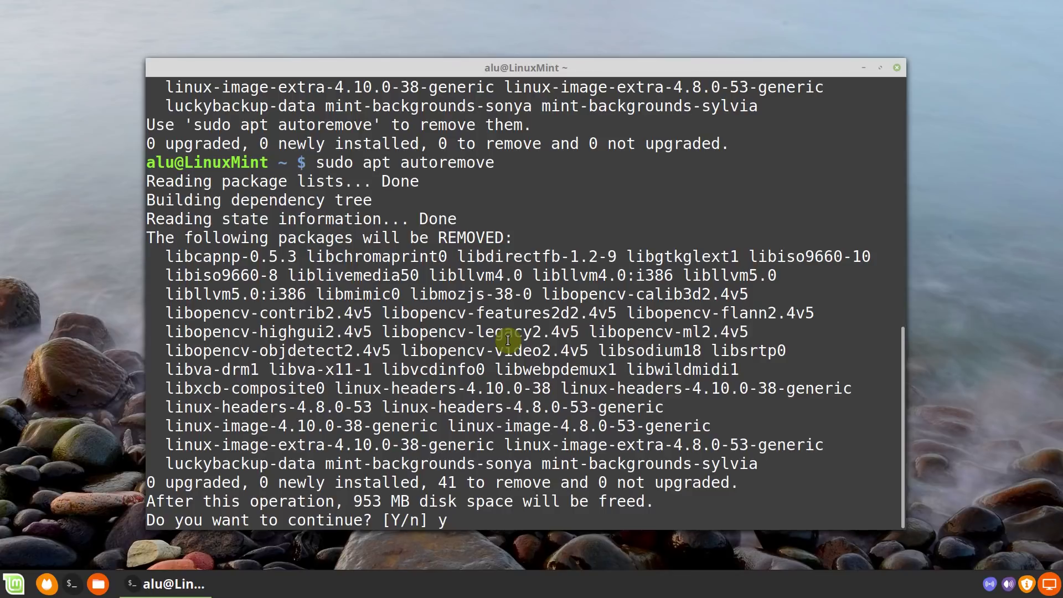
drag(167, 426, 313, 427)
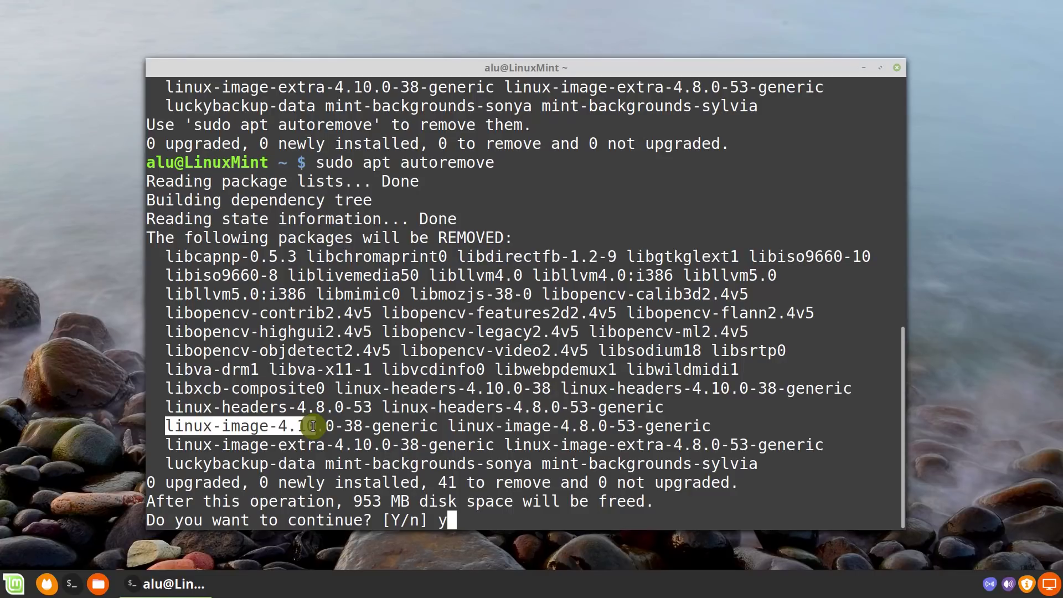
drag(314, 427, 315, 426)
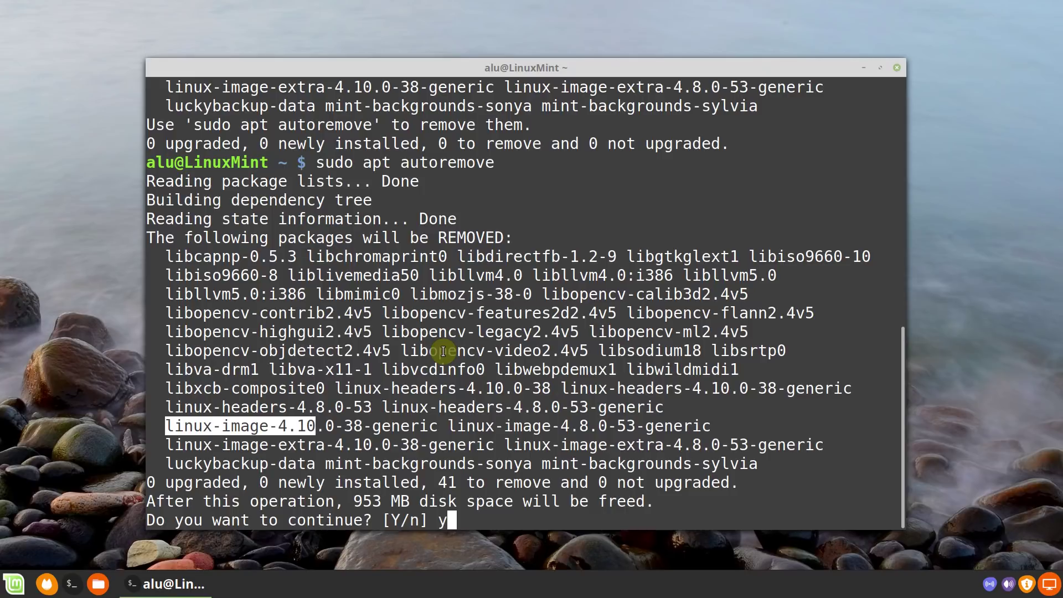
key(Return)
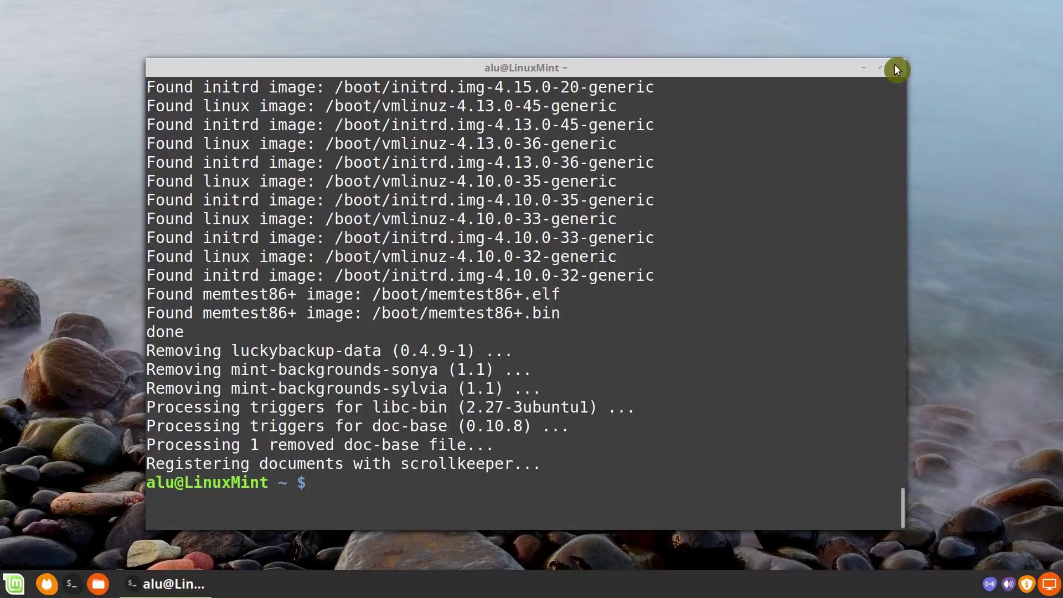
click(898, 67)
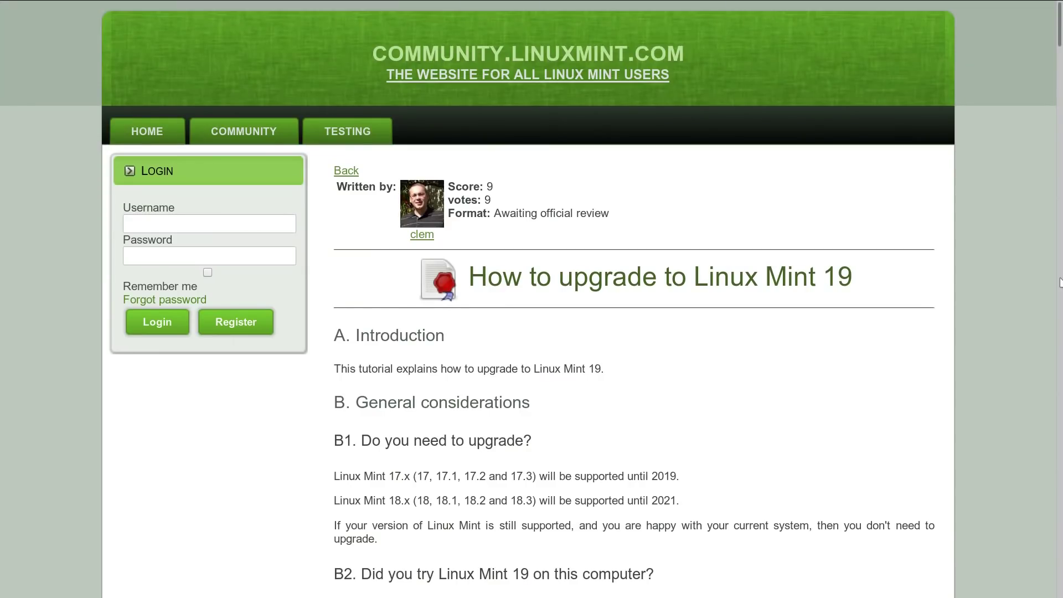
Scroll the upgrade tutorial down to section E1, 'Boot stuck at /dev/mapper/cryptswap1'
scroll(1060, 283, down, 20)
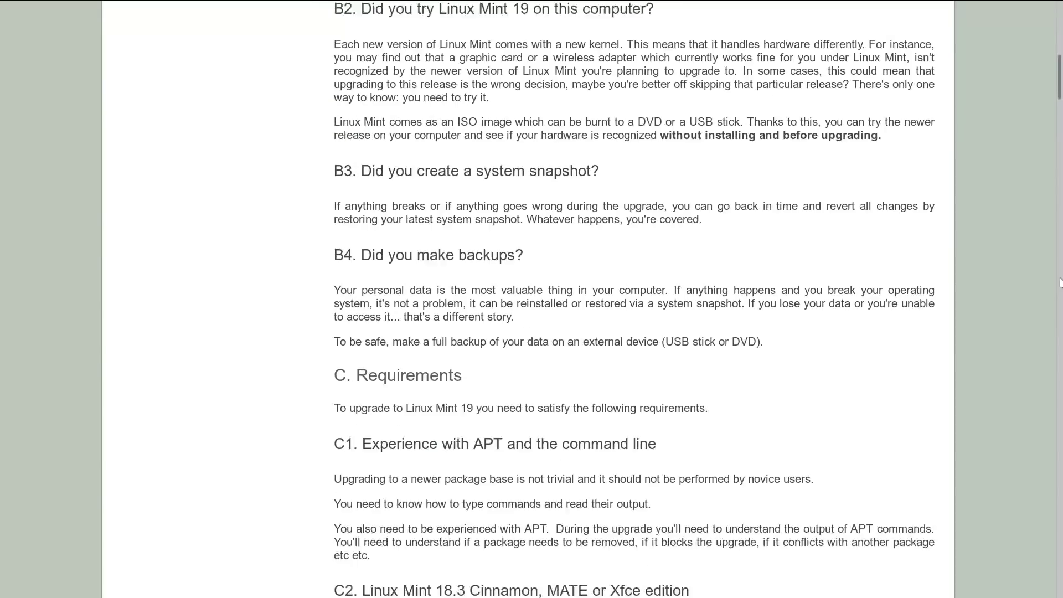
scroll(1060, 282, down, 20)
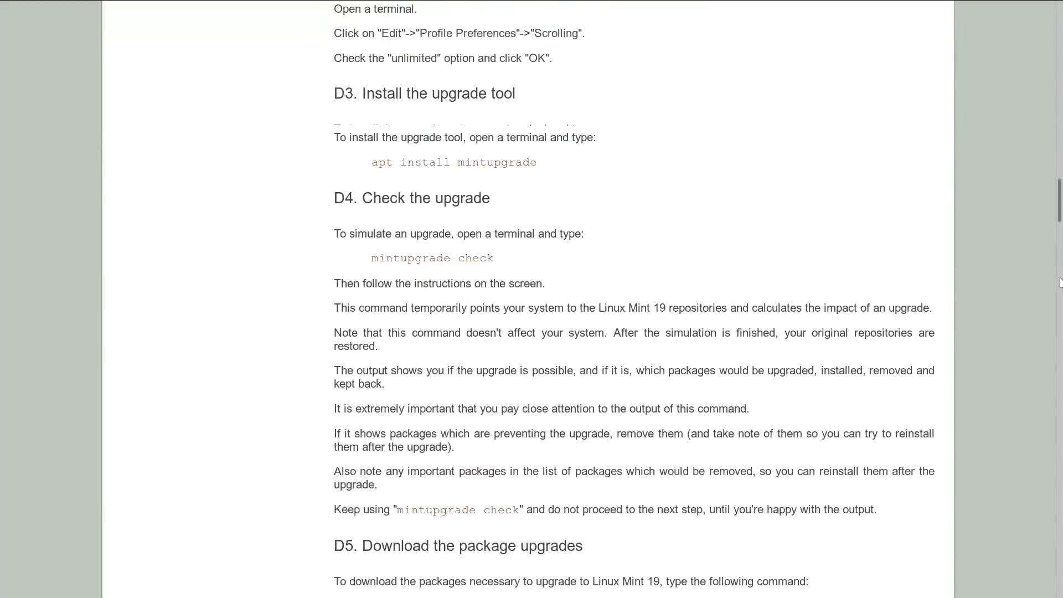
scroll(1060, 282, down, 10)
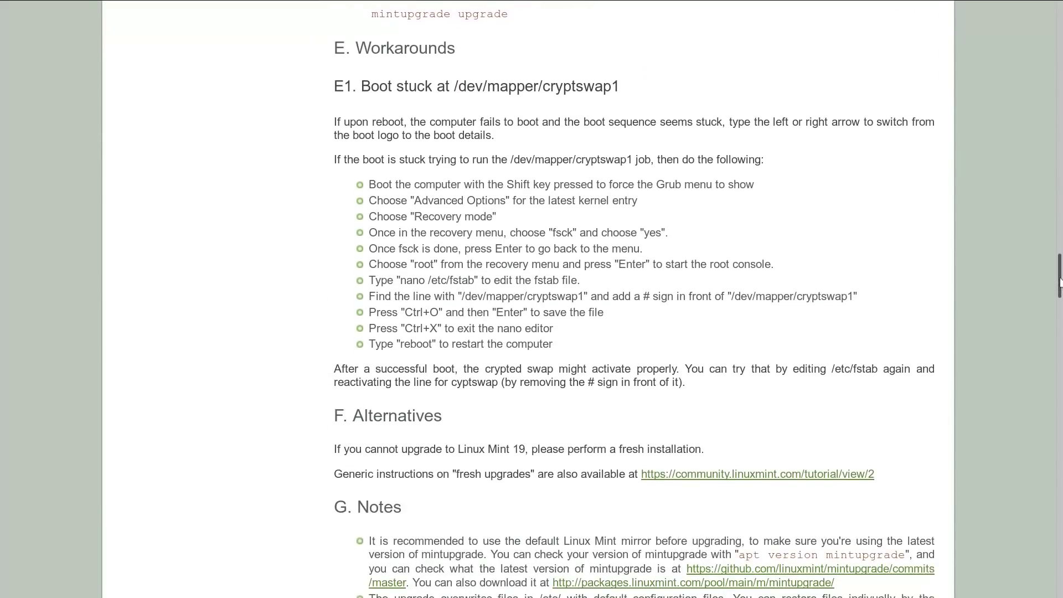